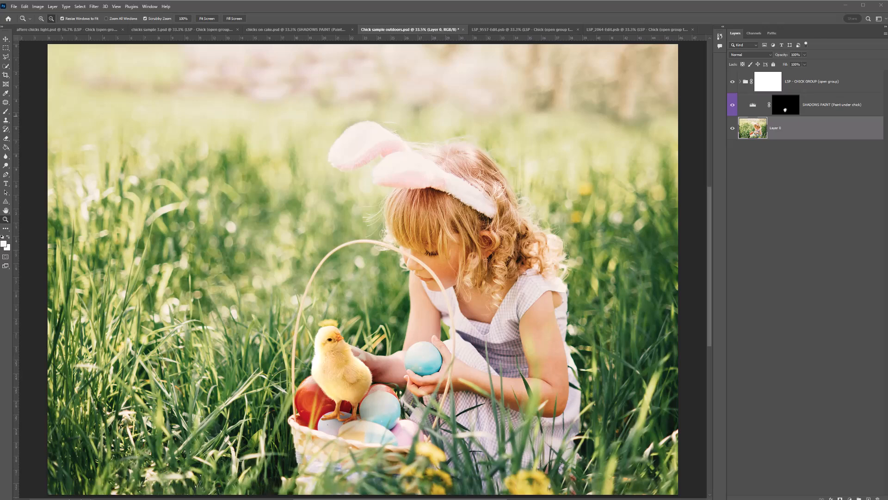
# - Compare the Chick sample outdoors, LSP_9557-Edit and LSP_2064-Edit images with their chick groups hidden and shown, ending on the outdoor sample
pyautogui.click(732, 82)
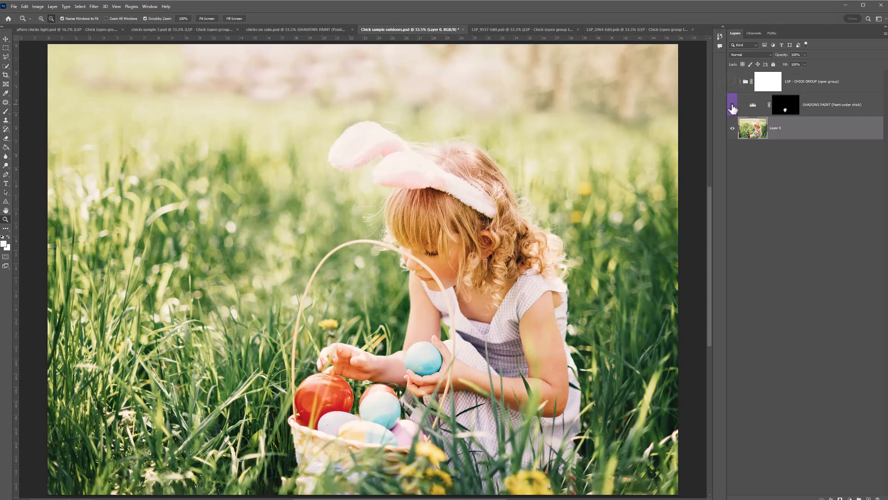
pyautogui.click(732, 81)
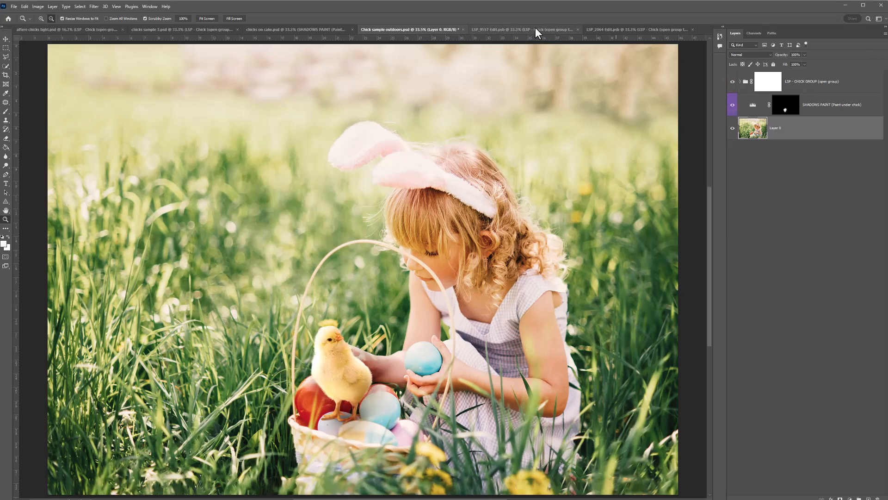
pyautogui.click(494, 29)
pyautogui.moveTo(733, 118); pyautogui.dragTo(735, 77)
pyautogui.moveTo(732, 119); pyautogui.dragTo(733, 74)
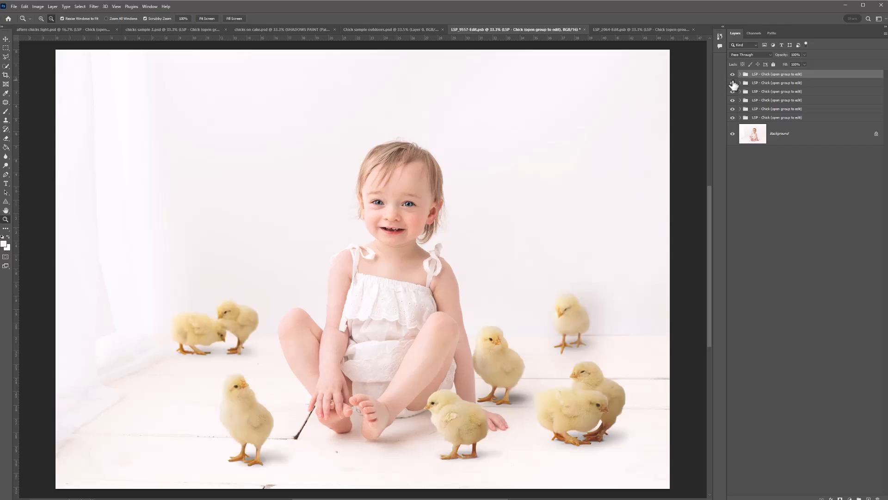
pyautogui.click(664, 29)
pyautogui.moveTo(733, 129); pyautogui.dragTo(733, 83)
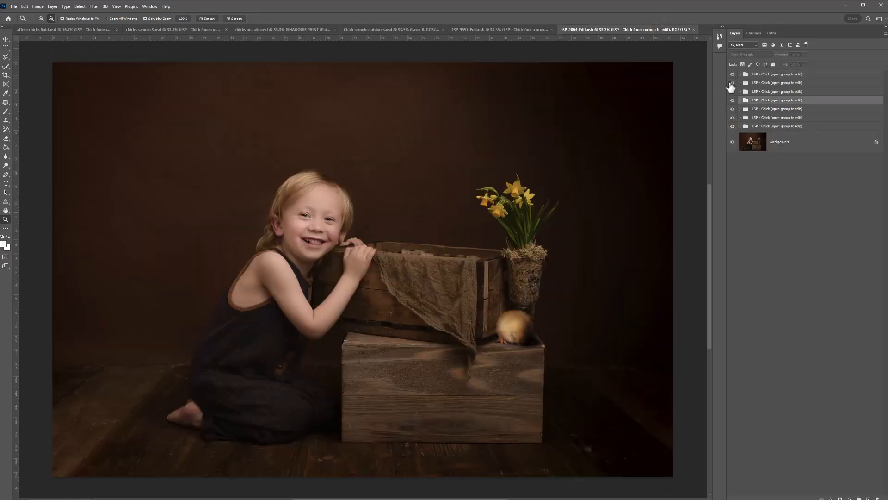
pyautogui.click(406, 28)
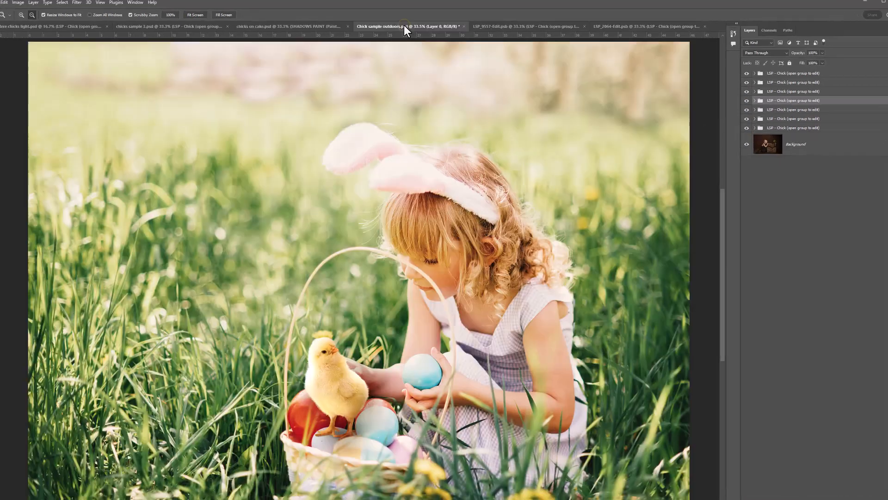
# - Switch to the DOWNLOADS folder in File Explorer and show its contents as extra large icons
pyautogui.hotkey('alt', 'Tab')
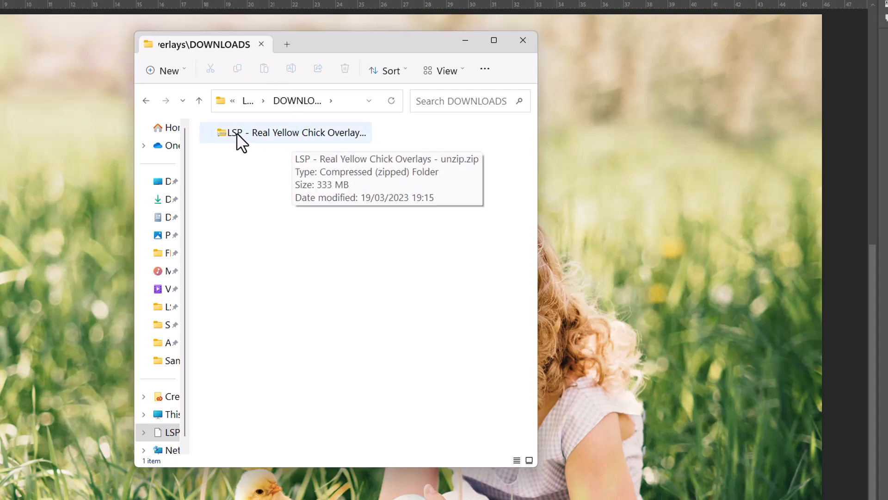
pyautogui.rightClick(264, 194)
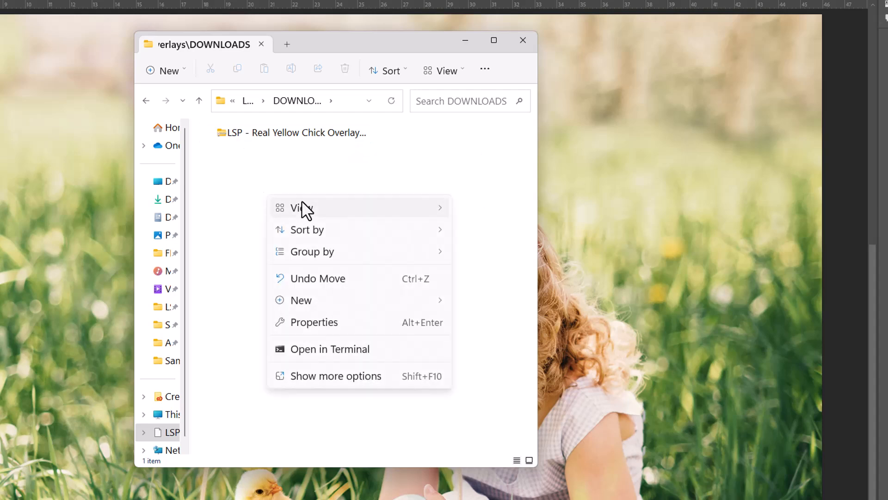
pyautogui.moveTo(307, 210)
pyautogui.click(537, 215)
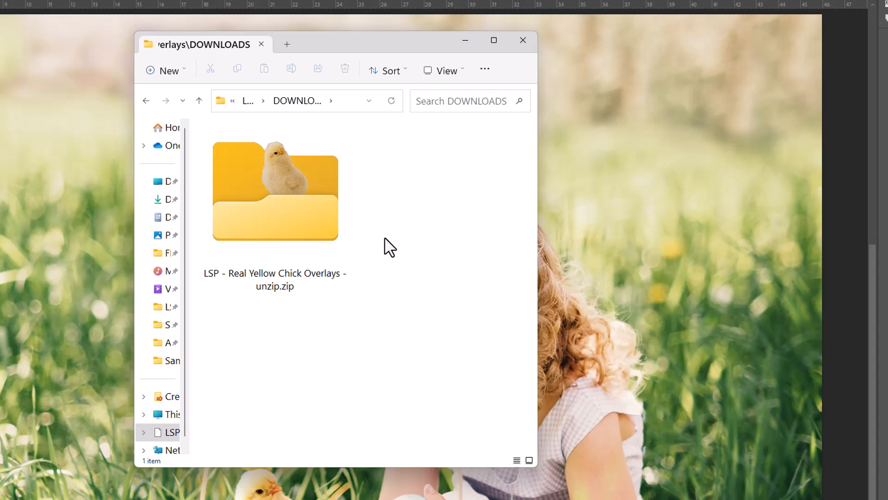
# - Extract LSP - Real Yellow Chick Overlays - unzip.zip, and widen the extracted folder's window and Name column to fit the full file names
pyautogui.rightClick(299, 200)
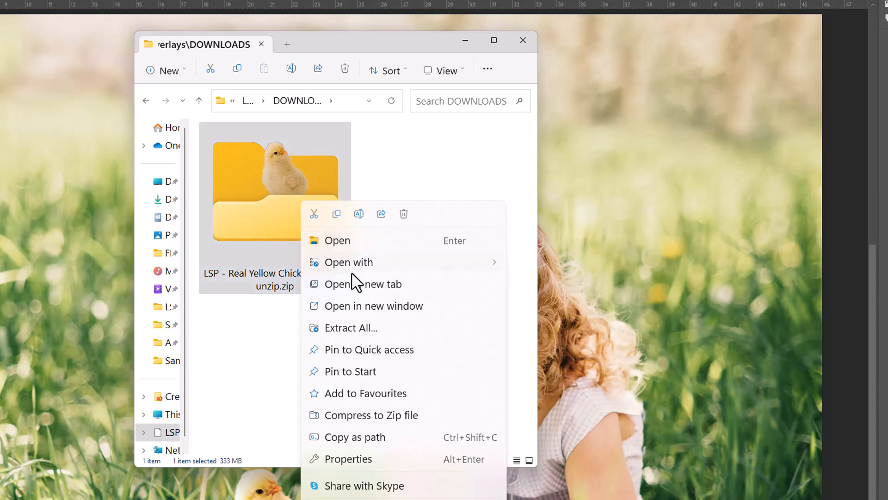
pyautogui.click(364, 329)
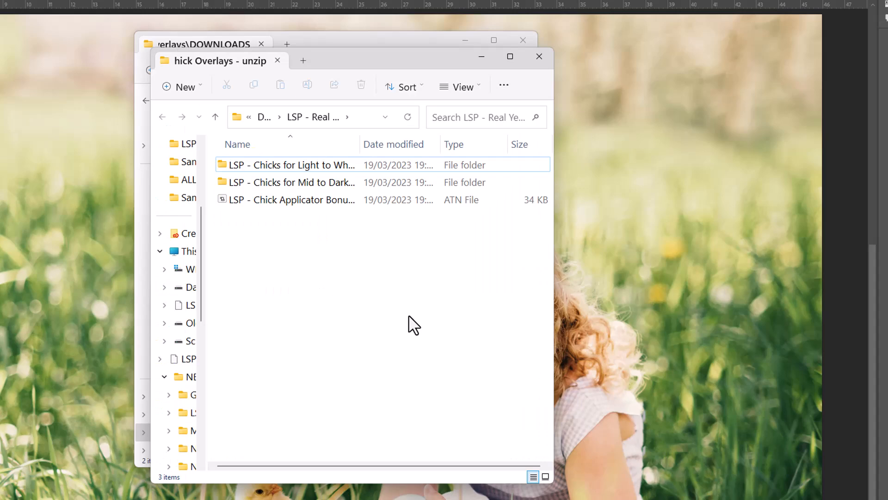
pyautogui.moveTo(554, 300); pyautogui.dragTo(681, 306)
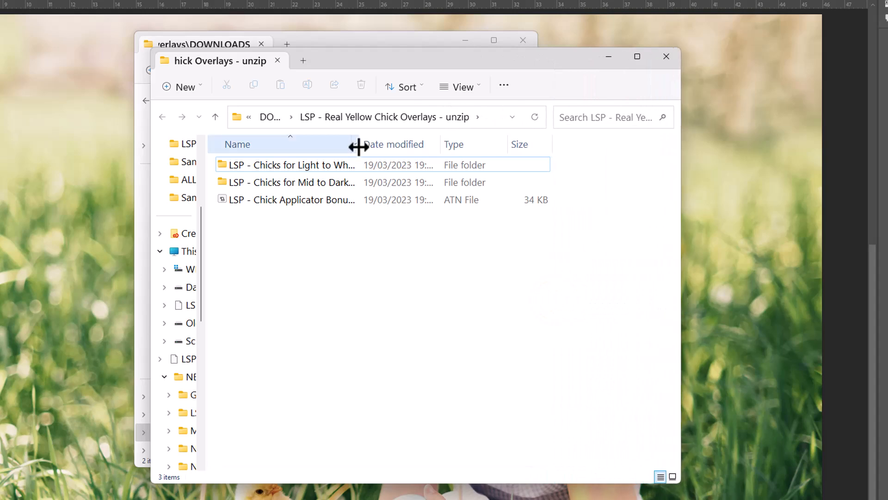
pyautogui.moveTo(359, 147); pyautogui.dragTo(445, 153)
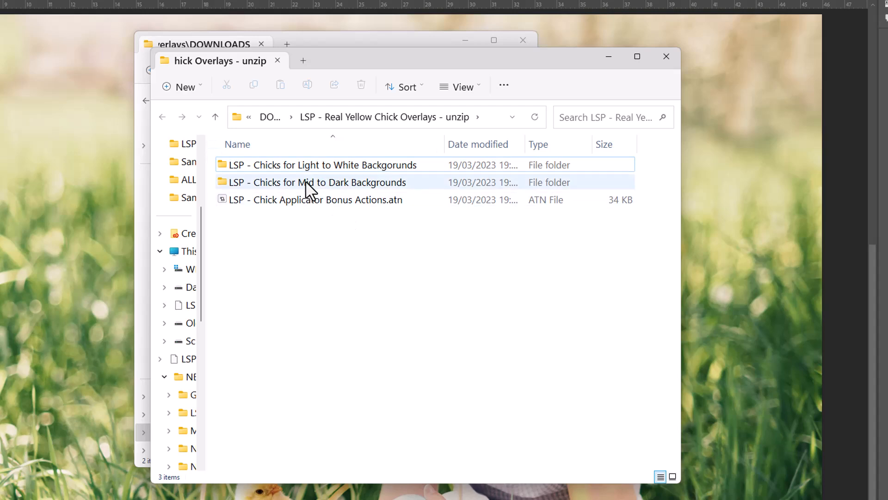
# - Examine the chick overlay PNGs in the Light to White and Mid to Dark background folders, returning to the main overlays folder
pyautogui.moveTo(310, 163)
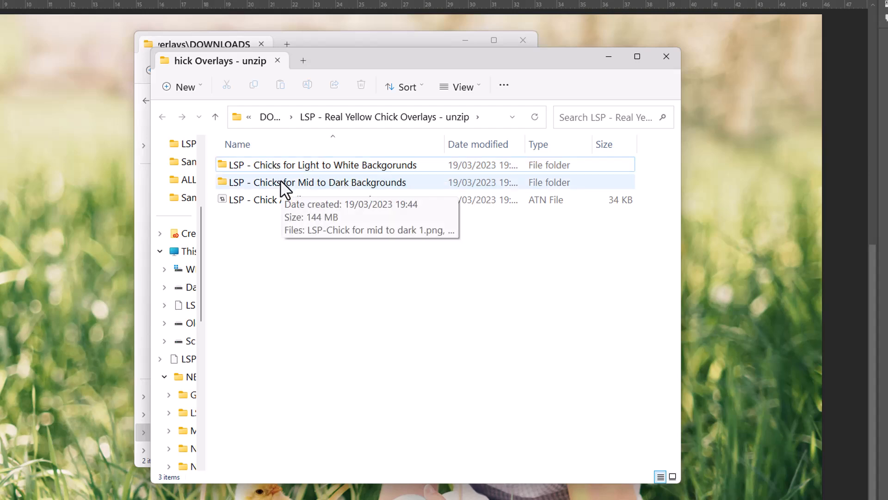
pyautogui.click(277, 165)
pyautogui.doubleClick(276, 163)
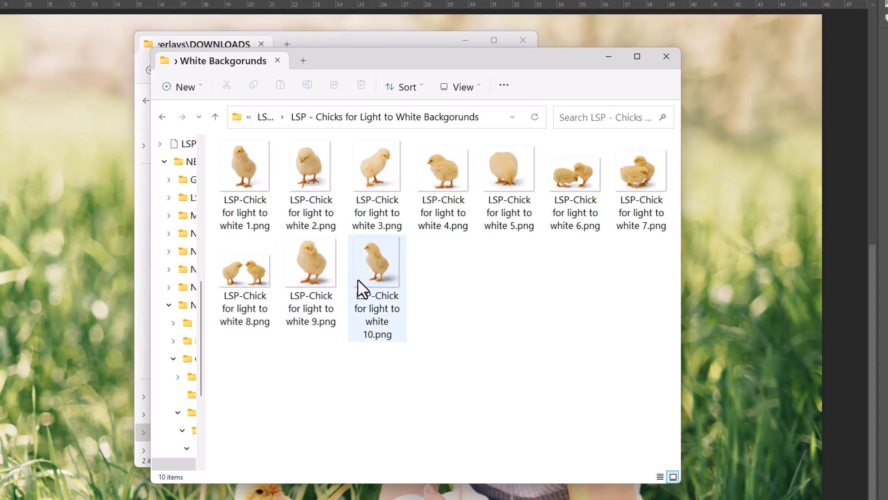
pyautogui.click(262, 118)
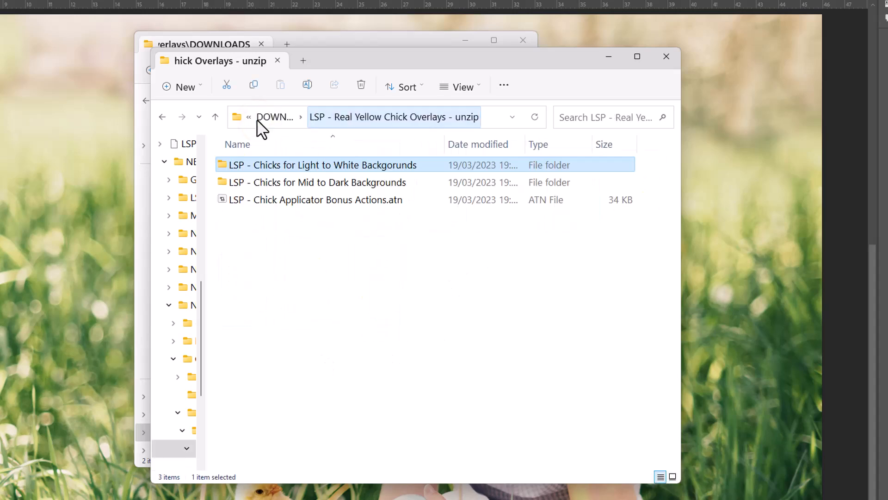
pyautogui.doubleClick(292, 184)
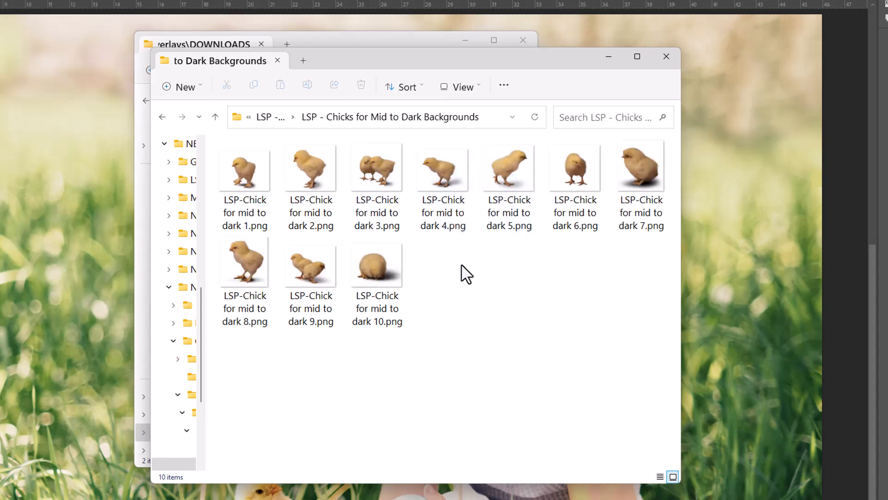
pyautogui.click(274, 118)
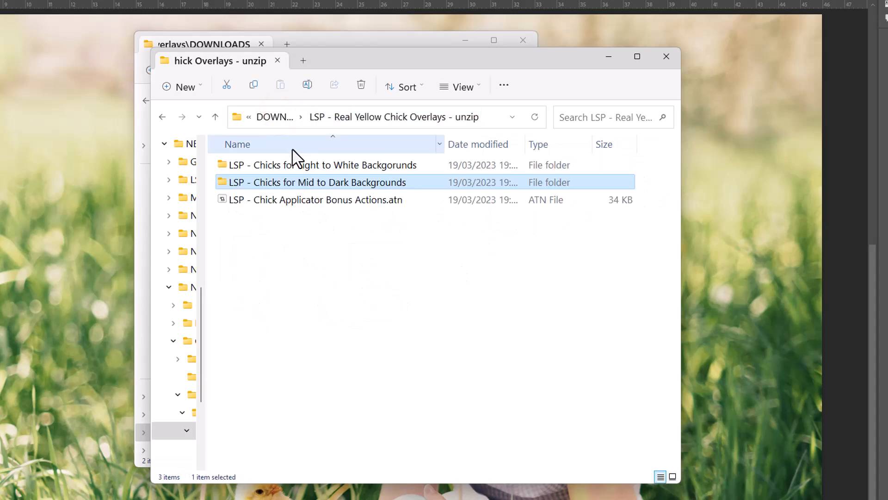
pyautogui.doubleClick(295, 163)
pyautogui.click(266, 117)
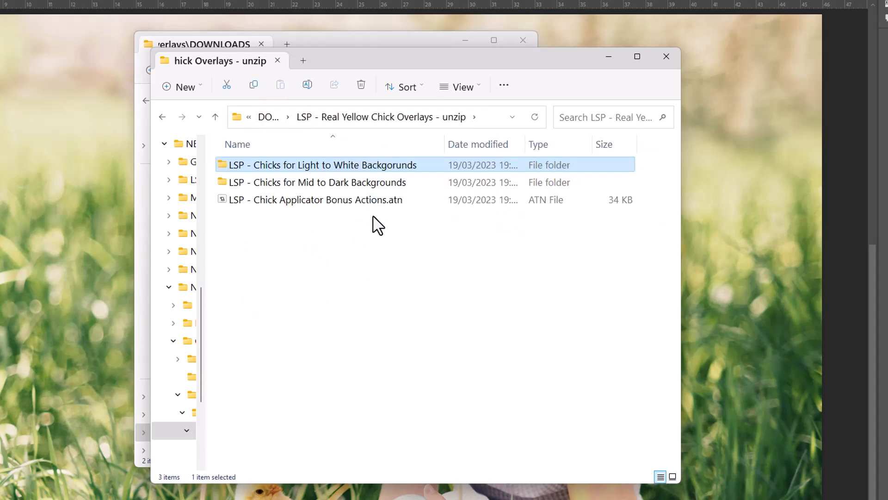
pyautogui.doubleClick(363, 165)
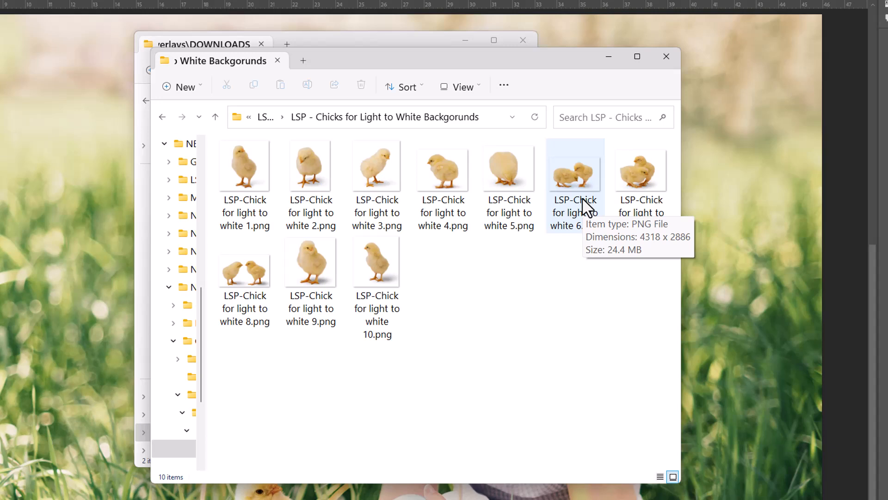
pyautogui.click(264, 118)
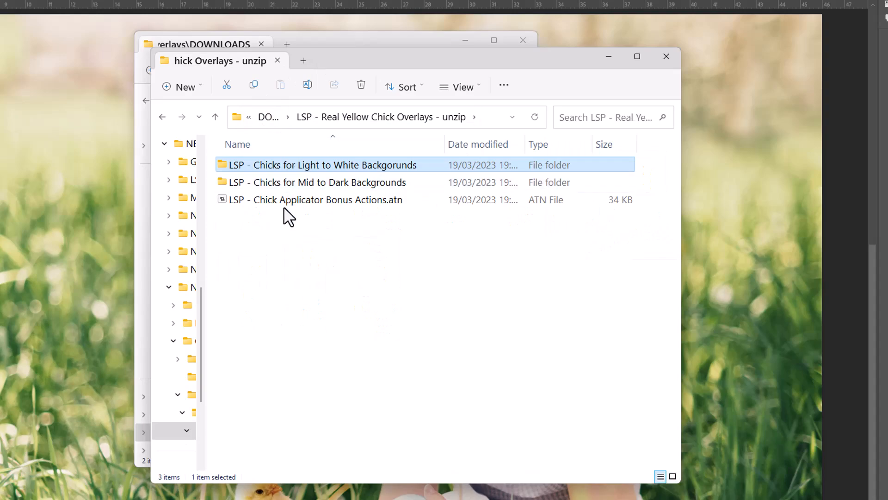
# - Select LSP - Chick Applicator Bonus Actions.atn, close the DOWNLOADS window and move the extracted folder's window aside
pyautogui.click(264, 199)
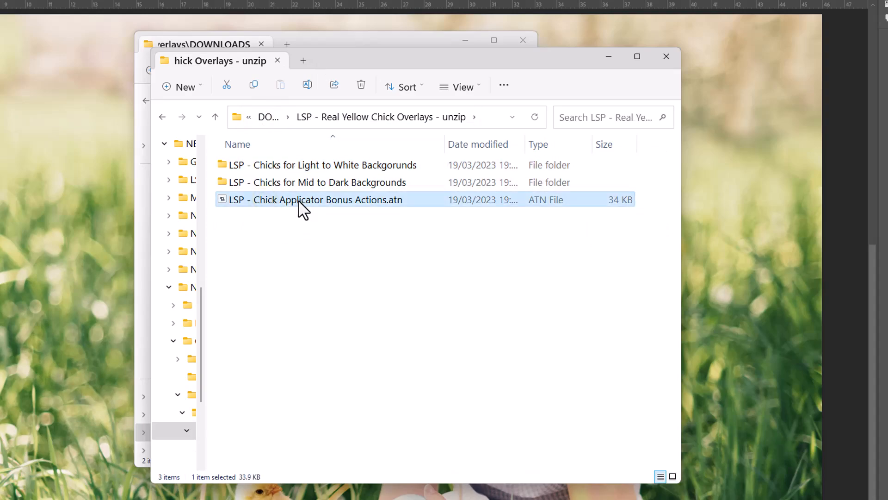
pyautogui.click(523, 40)
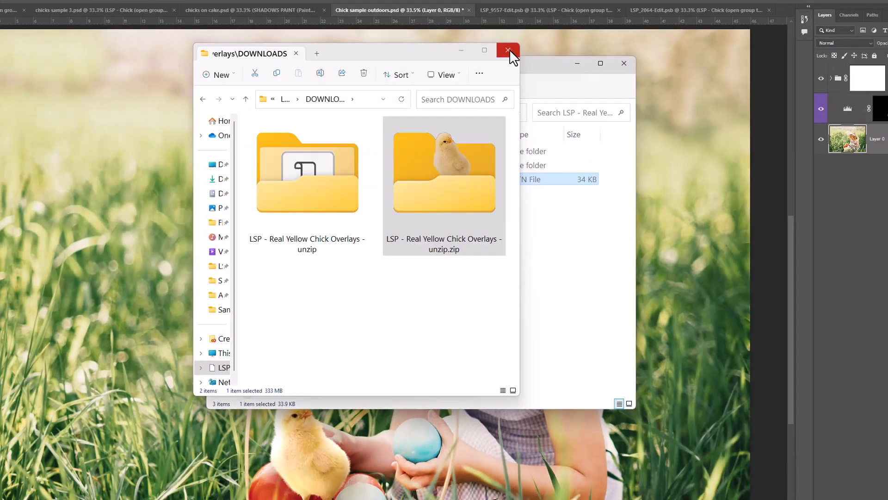
pyautogui.click(509, 49)
pyautogui.moveTo(423, 70); pyautogui.dragTo(219, 101)
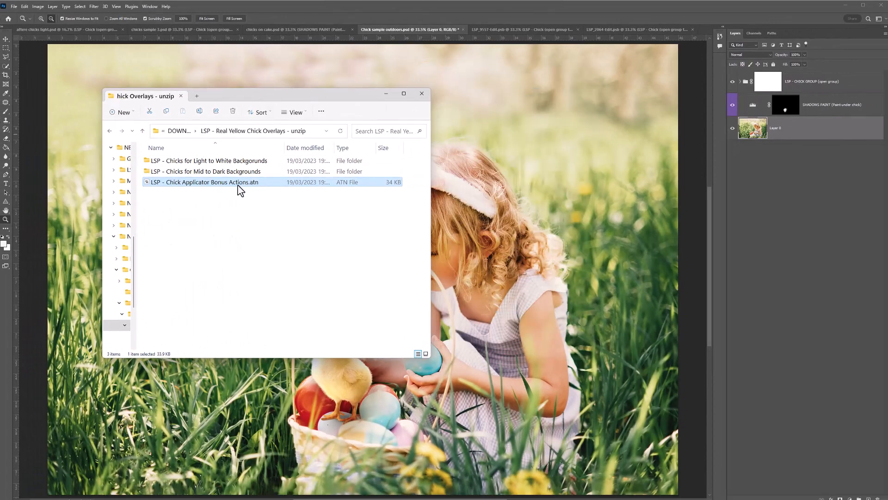
# - Switch to LSP_9557-Edit.psb in Photoshop and hide all its chick groups, keeping only the Background layer visible
pyautogui.click(491, 28)
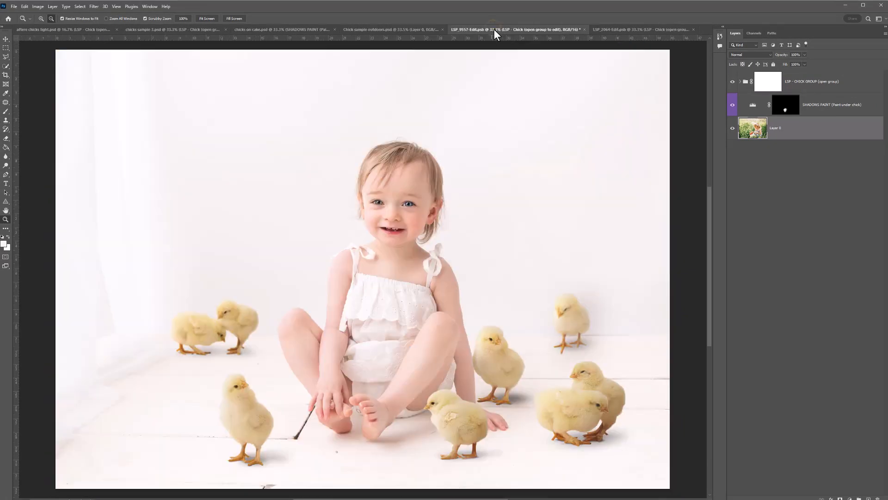
pyautogui.moveTo(732, 74); pyautogui.dragTo(735, 124)
pyautogui.click(732, 137)
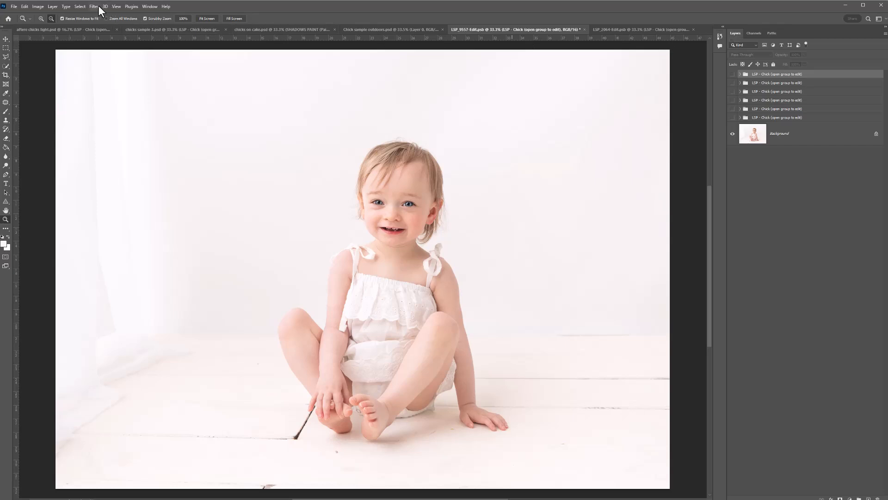
# - Show the Actions panel, collapse the SELECT & FIX ACTION entry and float the panel over the image
pyautogui.click(141, 5)
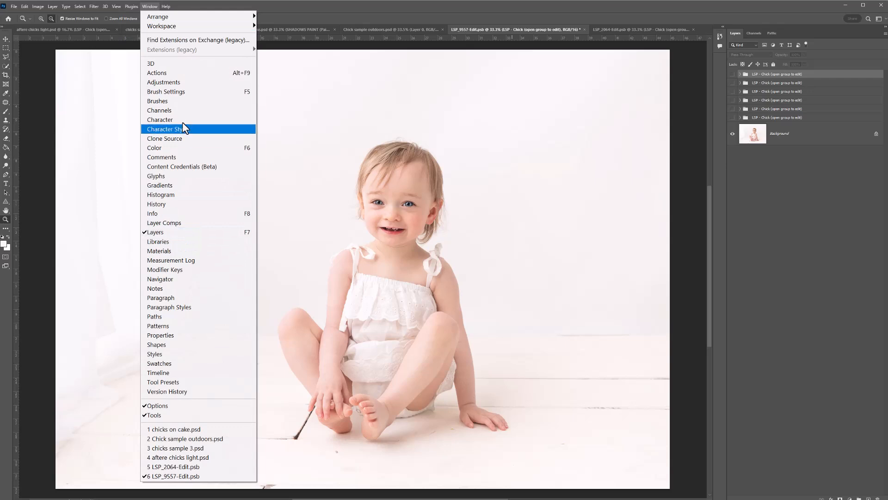
pyautogui.click(183, 76)
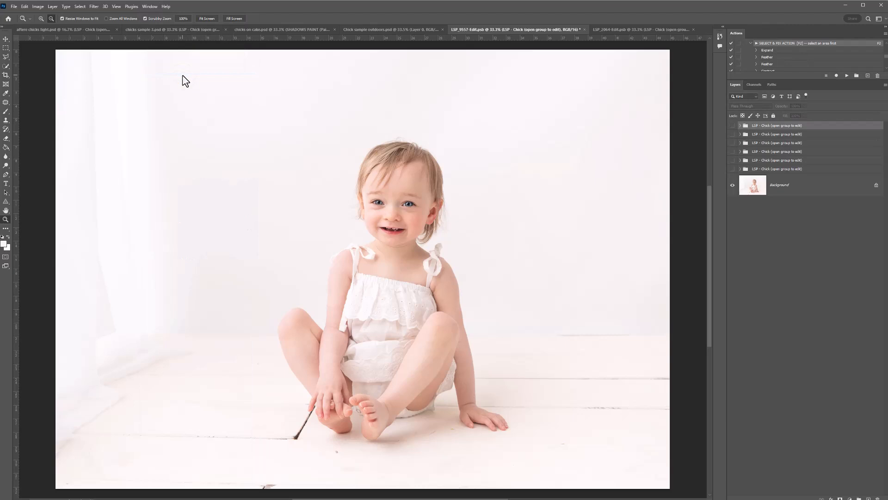
pyautogui.click(750, 43)
pyautogui.moveTo(734, 34); pyautogui.dragTo(593, 54)
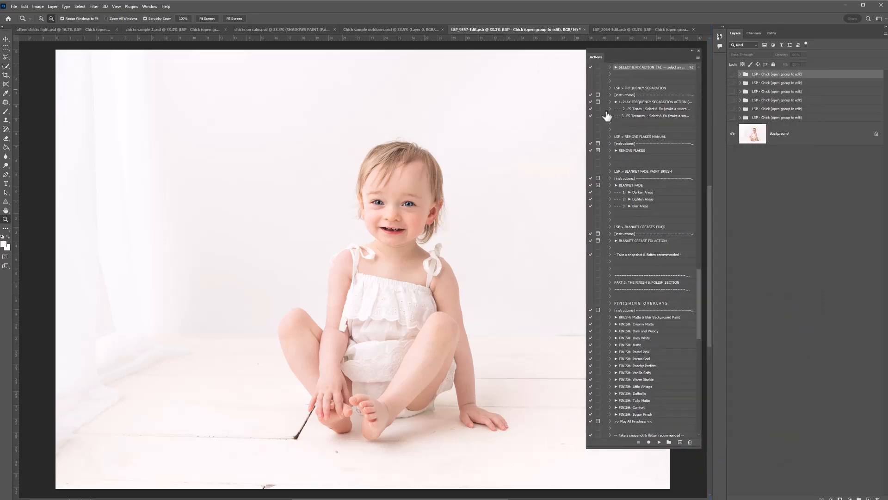
pyautogui.moveTo(597, 59); pyautogui.dragTo(585, 57)
# - Collapse the LSP SIGNATURE NEWBORN ACTION SUITE set in the Actions list
pyautogui.moveTo(692, 308); pyautogui.dragTo(693, 176)
pyautogui.scroll(5, 613, 113)
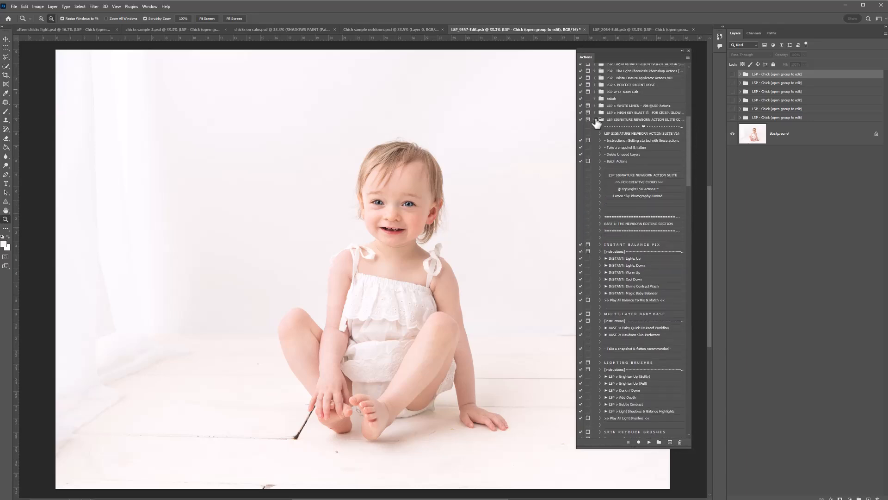
pyautogui.click(596, 120)
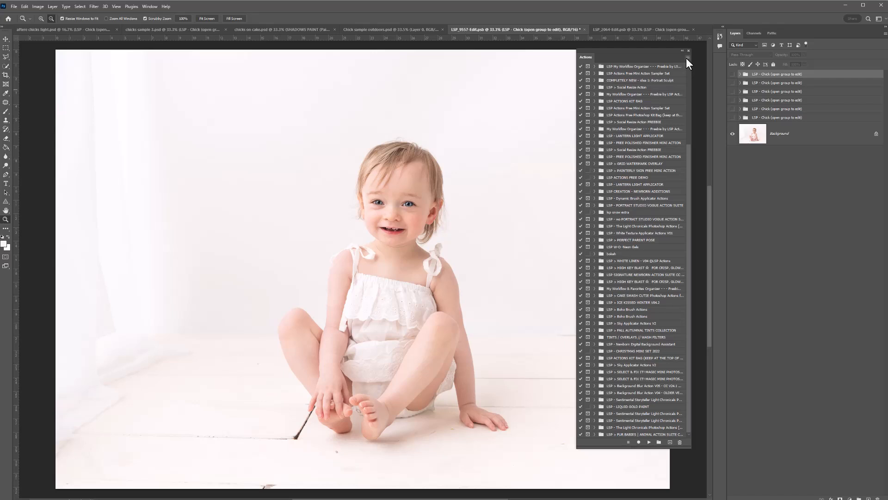
# - Switch to the extracted overlays folder and open LSP - Chick Applicator Bonus Actions.atn to load it into Photoshop
pyautogui.hotkey('alt', 'Tab')
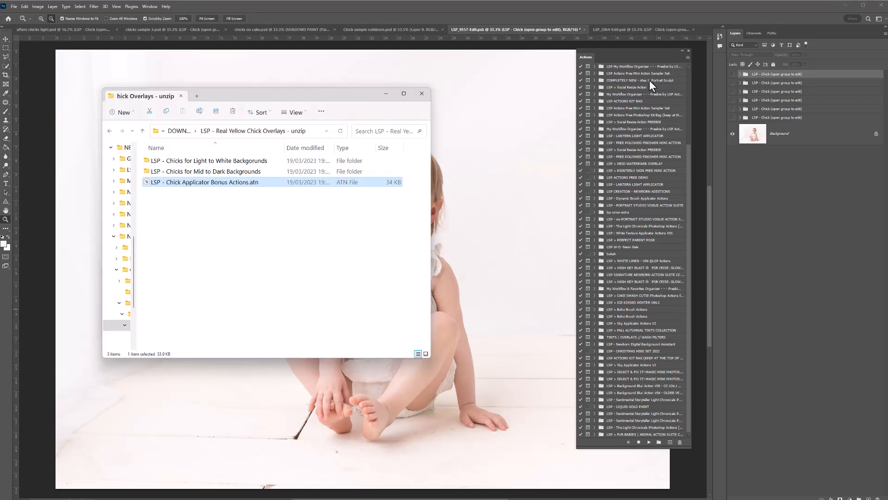
pyautogui.doubleClick(228, 182)
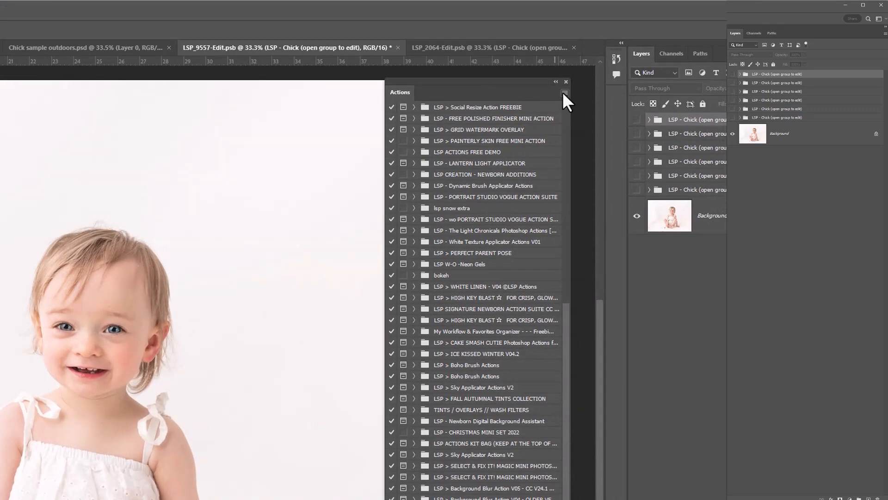
# - Switch the Actions panel to Button Mode and narrow it so the action buttons form a single column
pyautogui.click(563, 93)
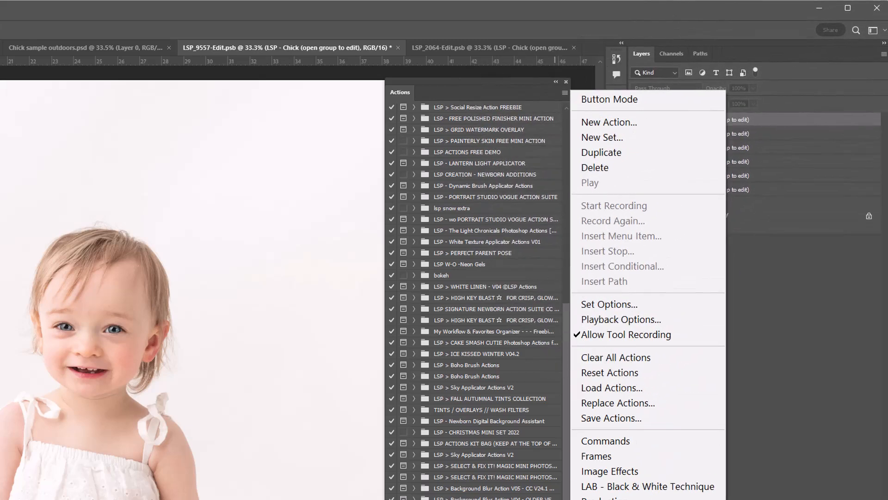
pyautogui.press('Escape')
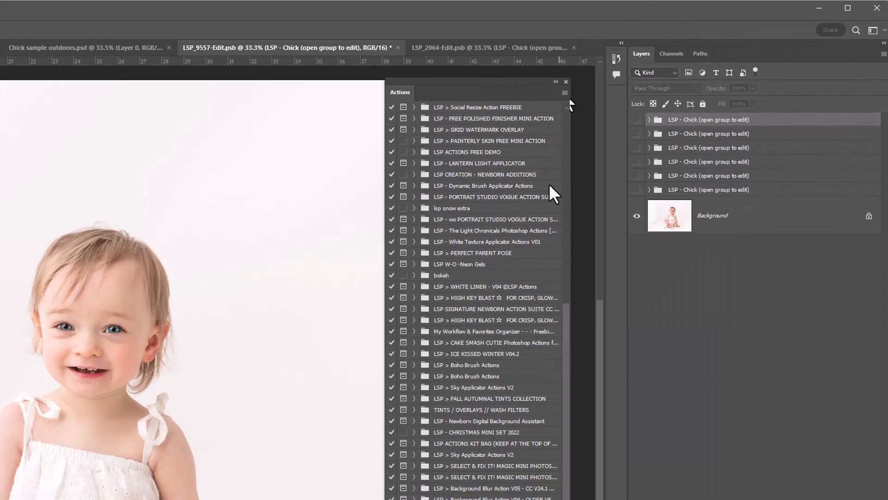
pyautogui.click(565, 92)
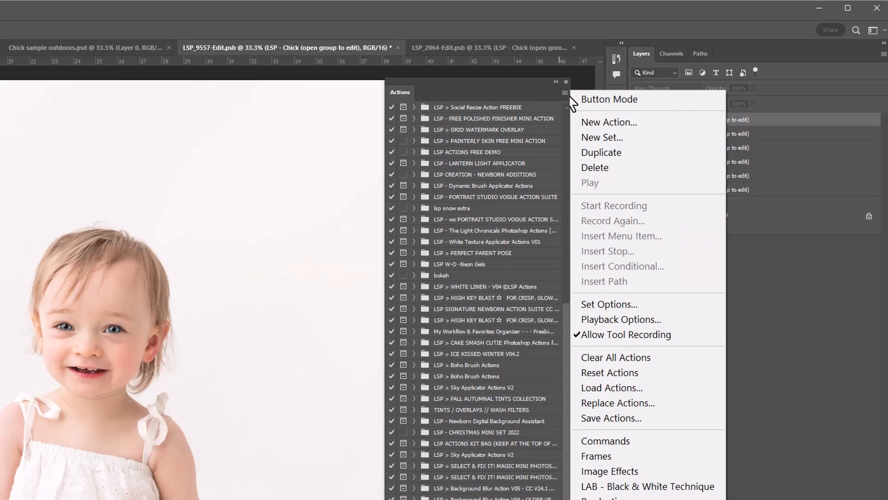
pyautogui.click(578, 99)
pyautogui.moveTo(385, 95); pyautogui.dragTo(317, 94)
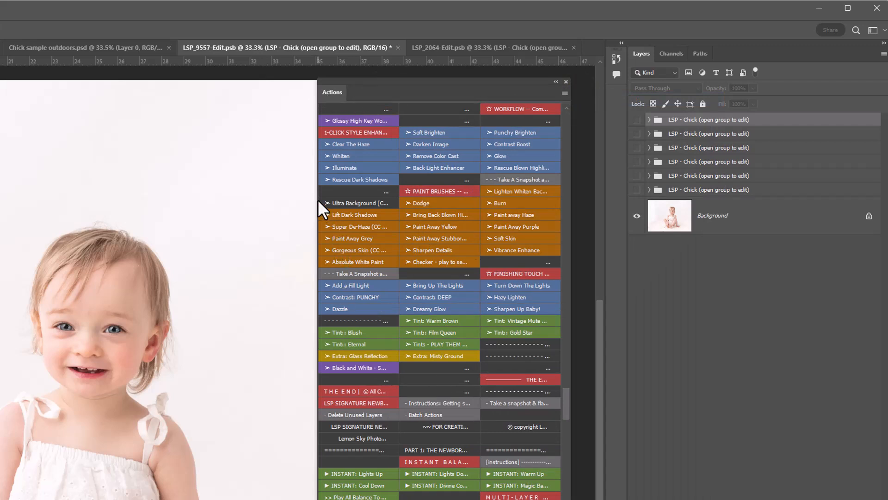
pyautogui.moveTo(313, 194); pyautogui.dragTo(427, 222)
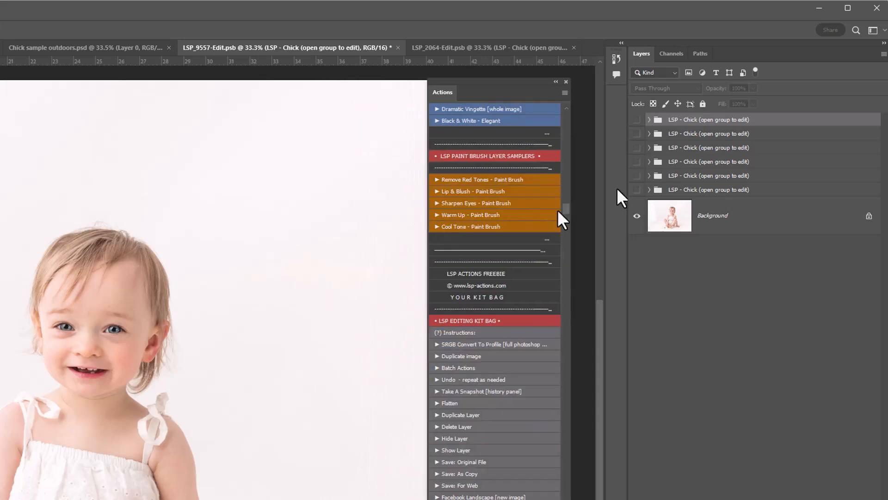
# - Shorten the floating Actions panel so it shows only the LSP Chick Applicator actions
pyautogui.scroll(-3, 570, 208)
pyautogui.moveTo(570, 209); pyautogui.dragTo(571, 496)
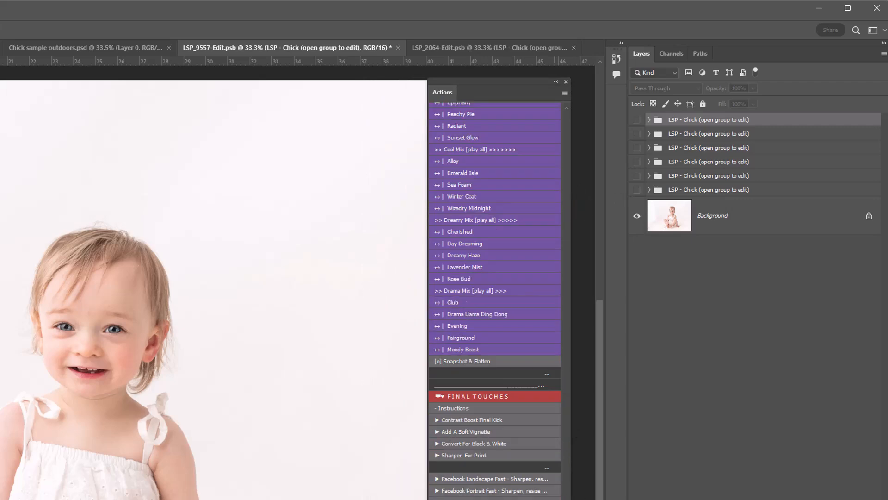
pyautogui.moveTo(543, 446); pyautogui.dragTo(565, 207)
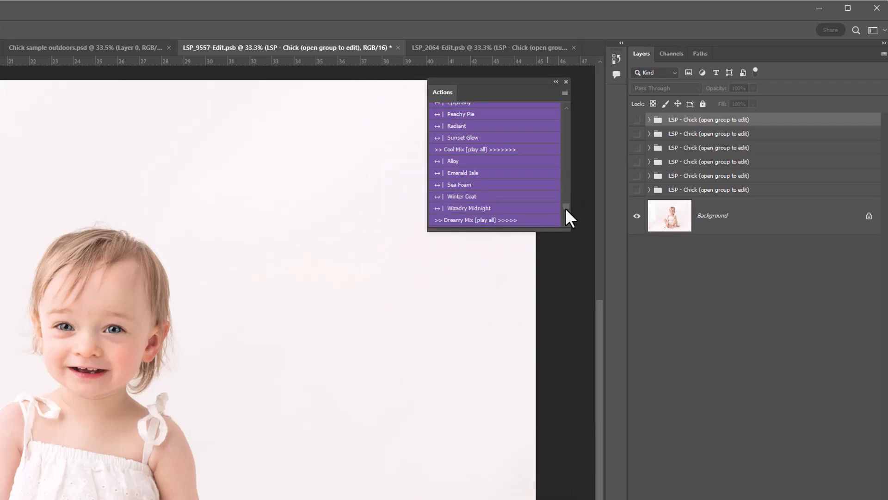
pyautogui.scroll(-5, 565, 208)
pyautogui.moveTo(526, 229); pyautogui.dragTo(526, 245)
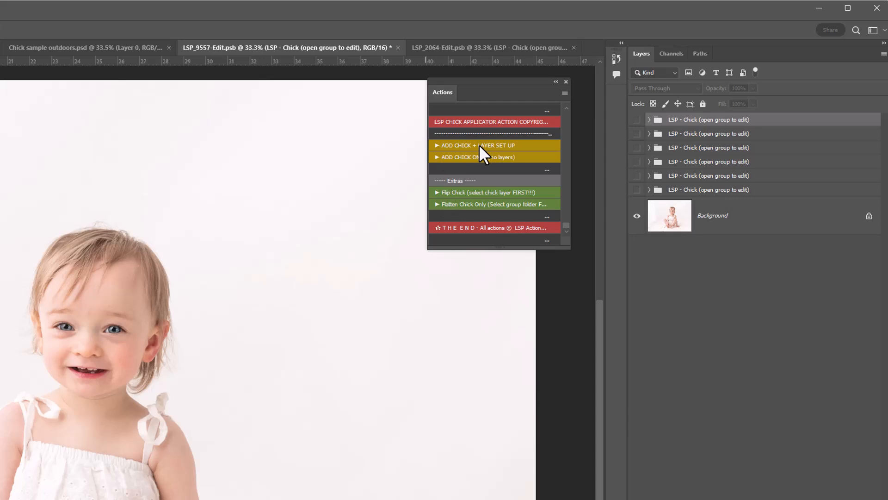
# - Show the topmost chick group and expand it to examine its paint-on adjustment layers, collapsing it again when done
pyautogui.click(637, 120)
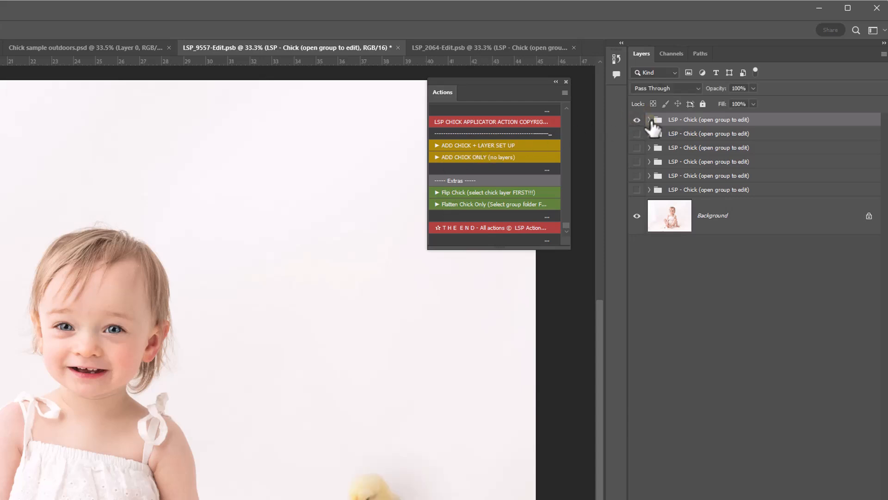
pyautogui.click(649, 120)
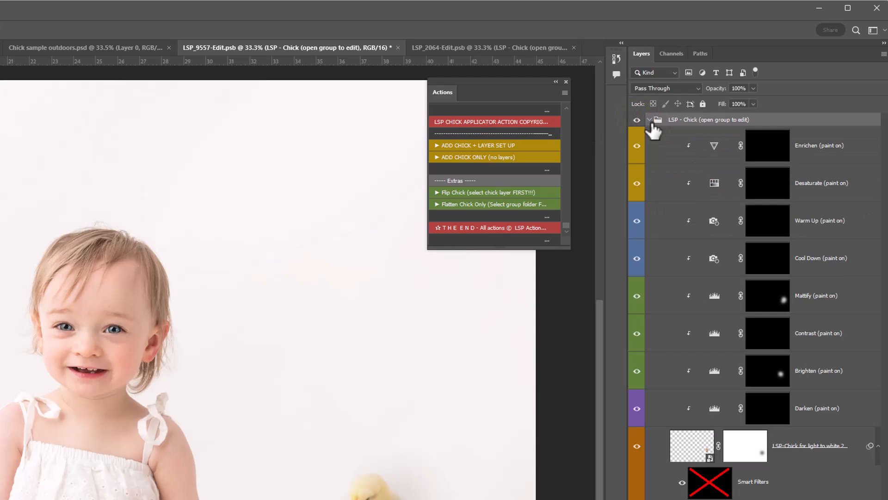
pyautogui.click(649, 121)
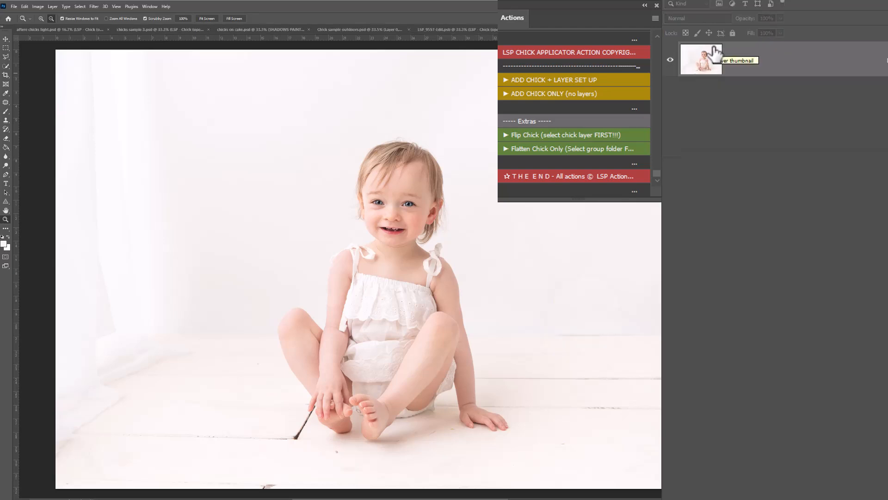
# - Run the ADD CHICK + LAYER SET UP action and open the LSP - Chicks for Light to White Backgorunds folder for placing
pyautogui.click(526, 79)
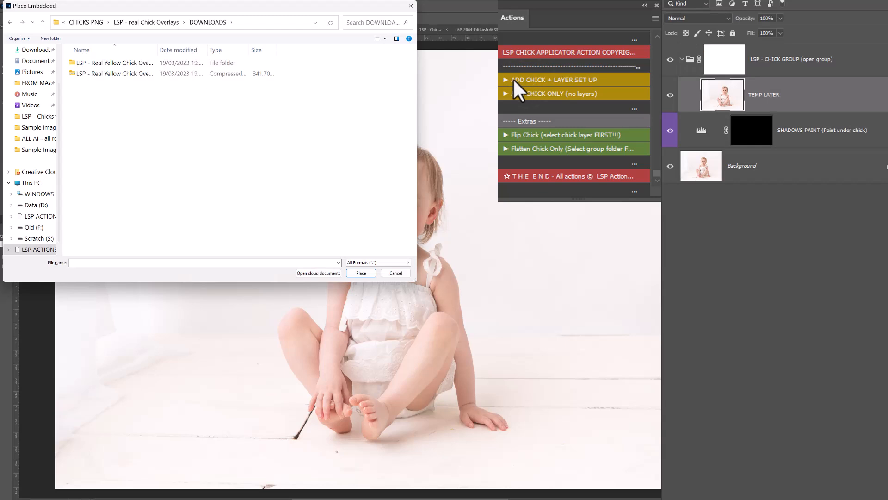
pyautogui.rightClick(72, 104)
pyautogui.moveTo(112, 135)
pyautogui.click(199, 126)
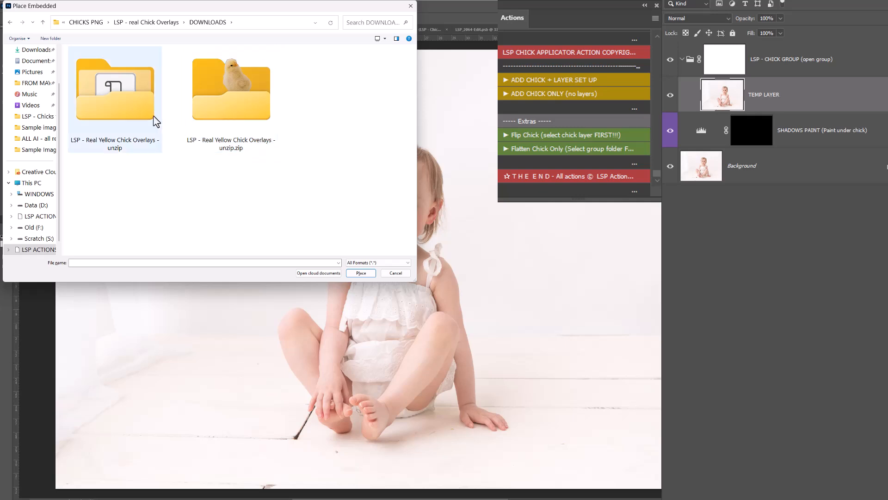
pyautogui.doubleClick(101, 92)
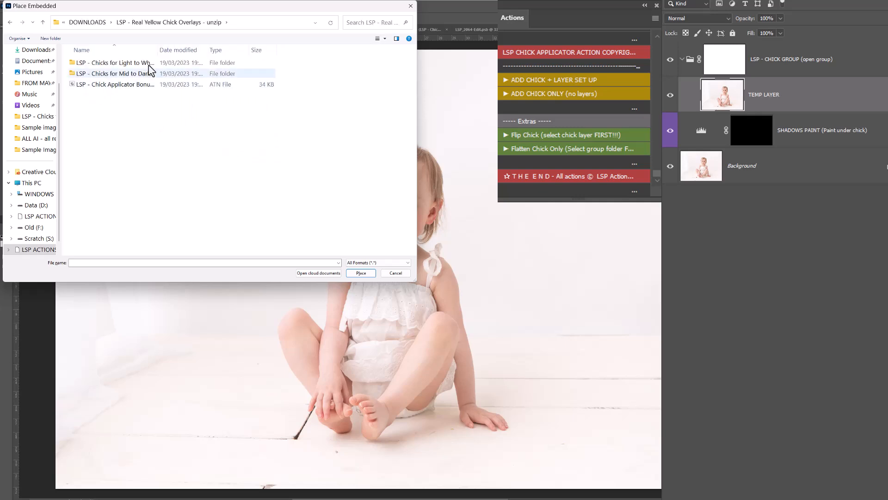
pyautogui.doubleClick(149, 64)
# - Display the chick files as large thumbnails and place LSP-Chick for light to white 9.png into the photo
pyautogui.rightClick(205, 123)
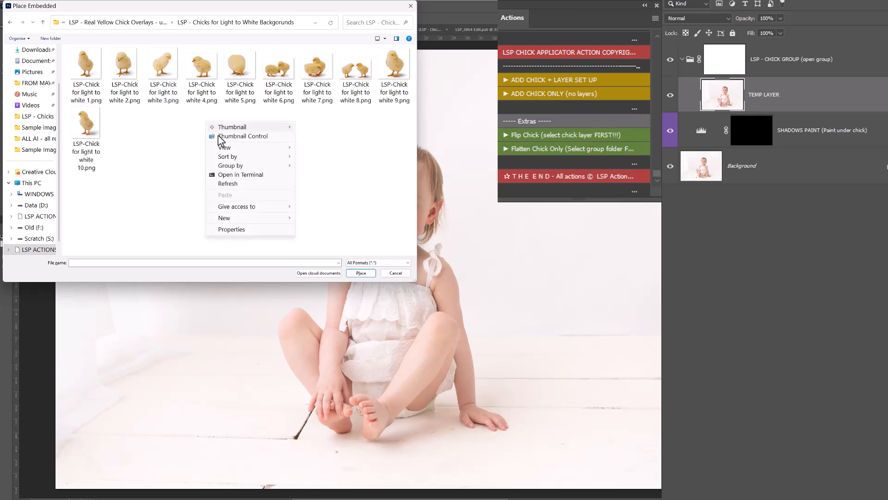
pyautogui.moveTo(243, 148)
pyautogui.click(362, 149)
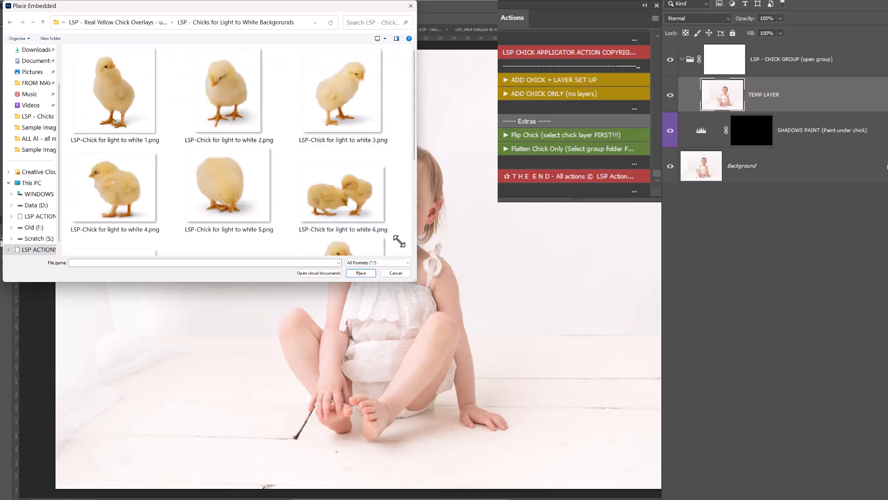
pyautogui.moveTo(415, 280); pyautogui.dragTo(445, 305)
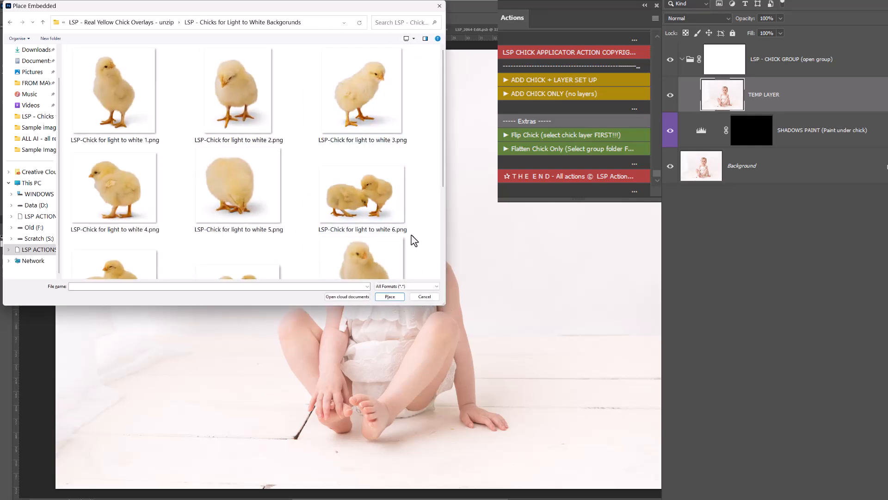
pyautogui.moveTo(303, 8); pyautogui.dragTo(392, 58)
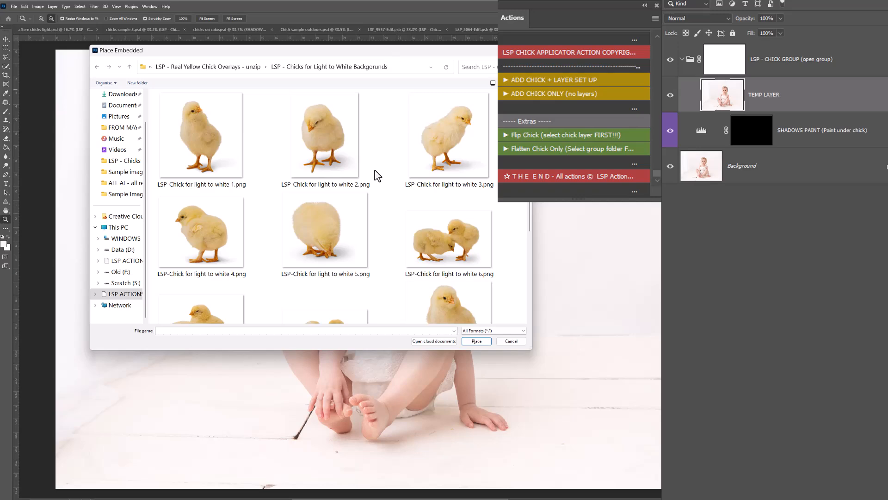
pyautogui.scroll(-1, 378, 175)
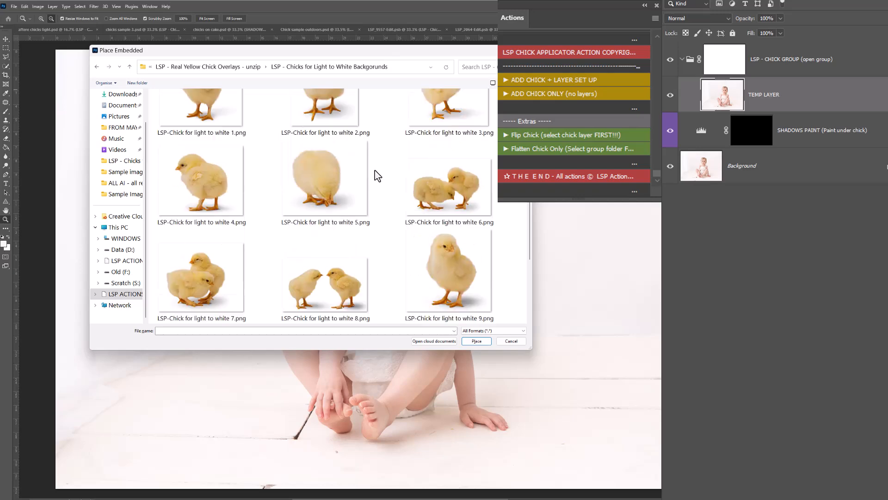
pyautogui.doubleClick(440, 250)
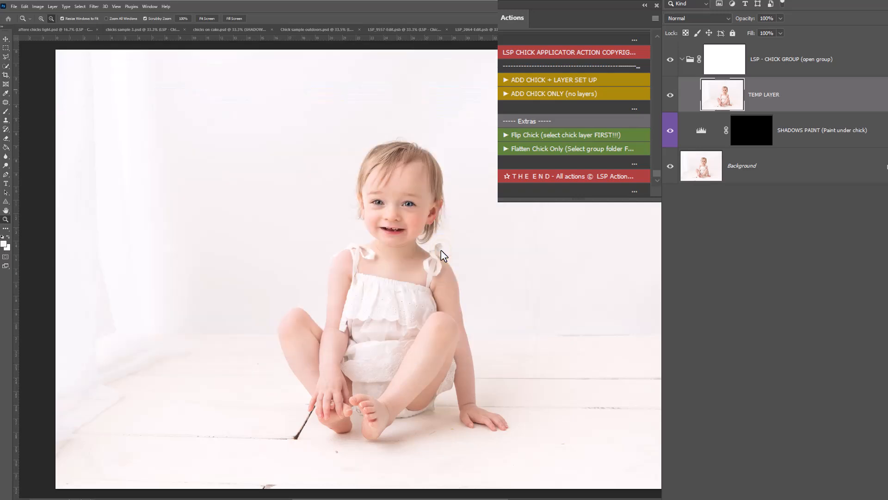
# - Scale the placed chick to about 24% and position it on the floor beside the toddler's hand, committing the placement
pyautogui.moveTo(423, 264); pyautogui.dragTo(290, 292)
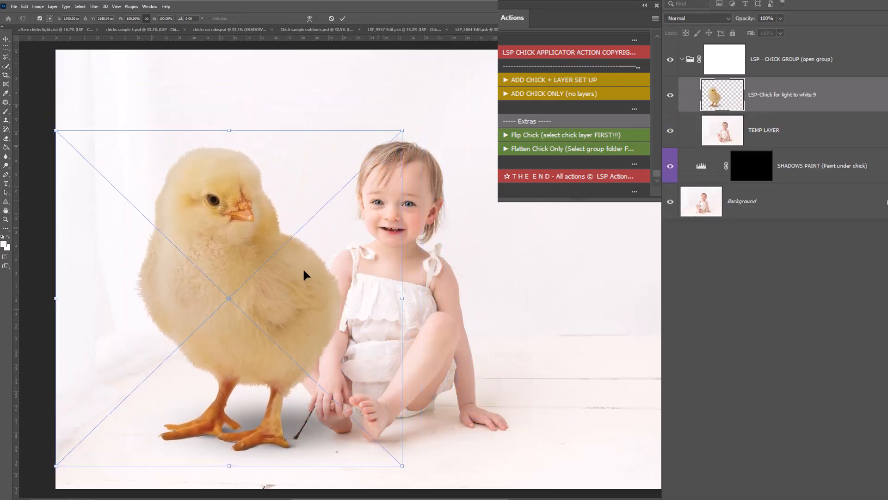
pyautogui.moveTo(402, 130); pyautogui.dragTo(135, 384)
pyautogui.moveTo(119, 415); pyautogui.dragTo(268, 387)
pyautogui.moveTo(291, 358); pyautogui.dragTo(294, 356)
pyautogui.moveTo(264, 381)
pyautogui.mouseDown()
pyautogui.moveTo(278, 382)
pyautogui.moveTo(260, 382)
pyautogui.moveTo(268, 385)
pyautogui.mouseUp()
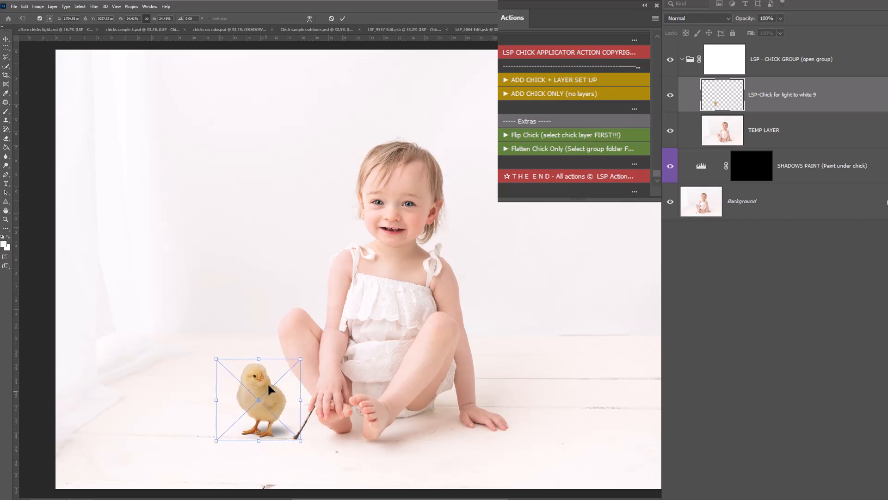
pyautogui.click(343, 19)
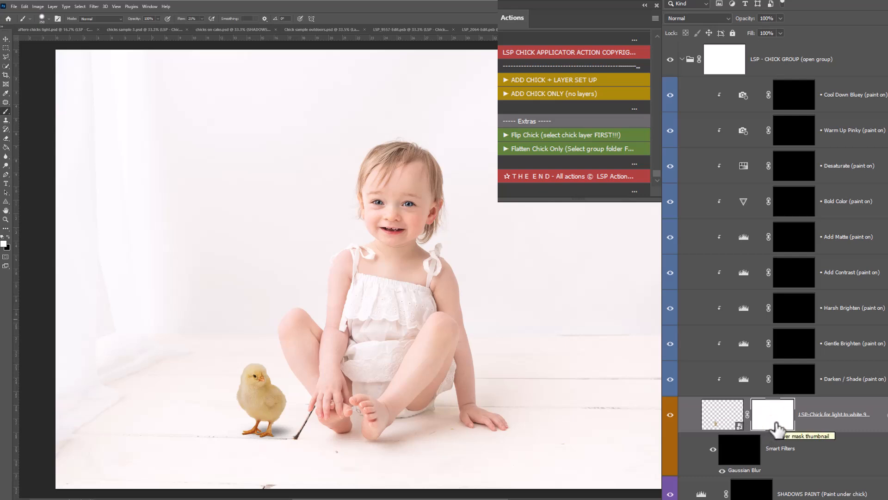
# - Select the chick's image rather than its mask and move the chick up against the toddler's arm
pyautogui.click(725, 419)
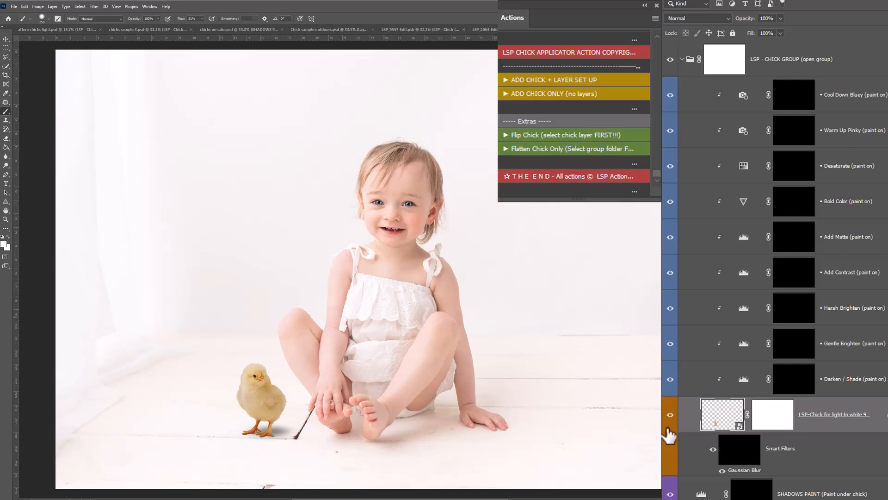
pyautogui.press('v')
pyautogui.moveTo(265, 407); pyautogui.dragTo(298, 393)
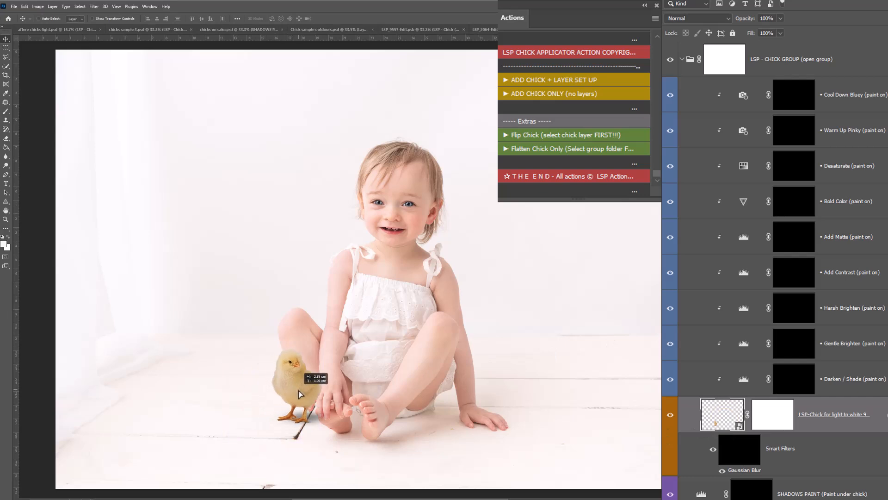
# - Select the chick's layer mask and set up the Brush with black as foreground and 25% flow
pyautogui.click(763, 422)
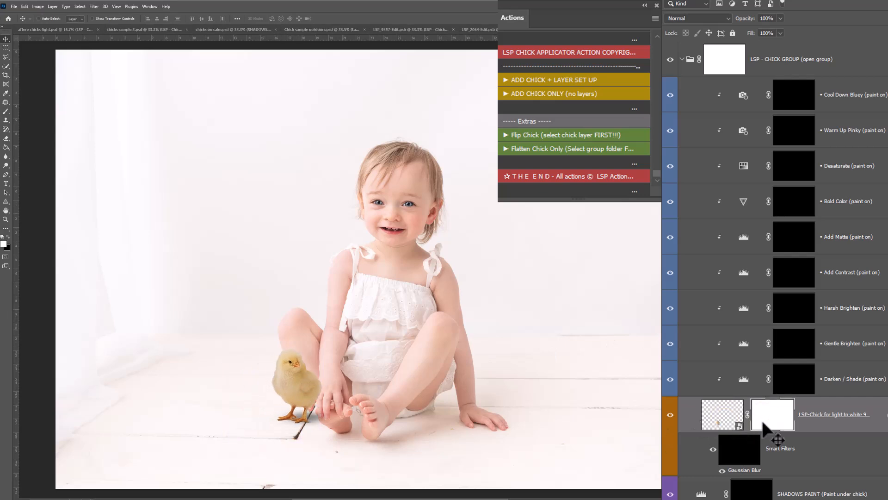
pyautogui.click(6, 112)
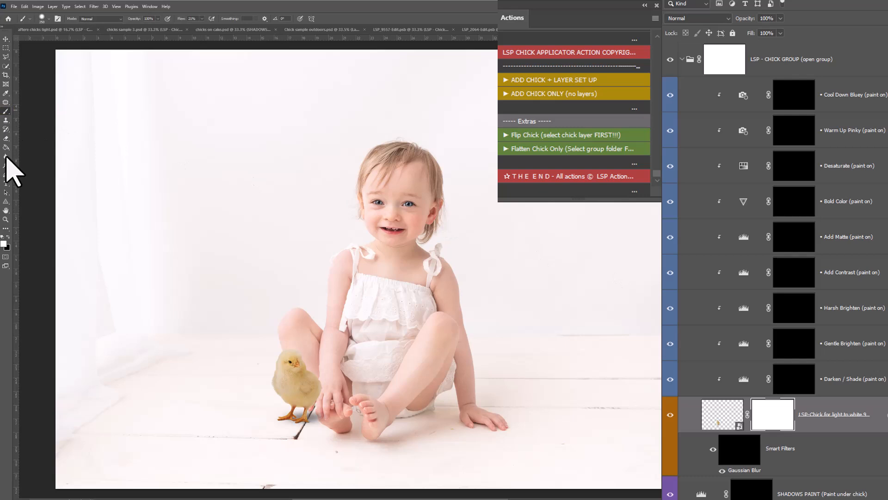
pyautogui.click(7, 237)
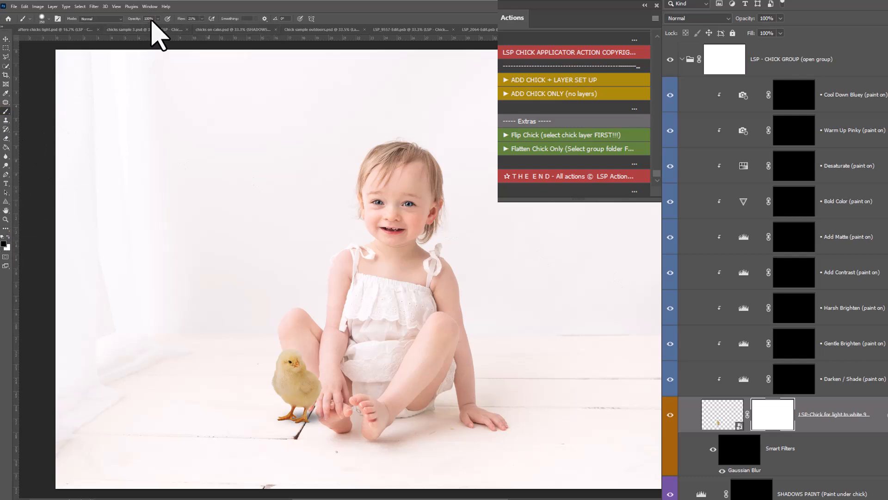
pyautogui.click(189, 19)
pyautogui.write('25')
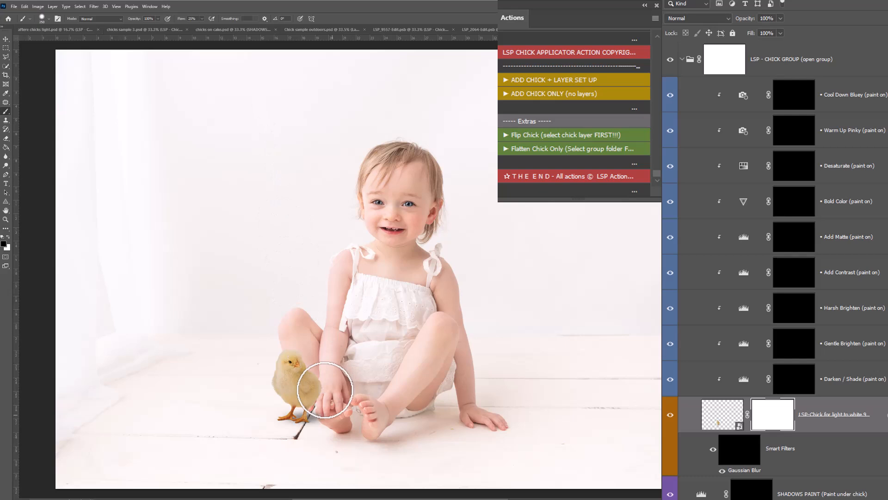
# - Enlarge the Soft Round brush and set its hardness to 70%
pyautogui.rightClick(325, 390)
pyautogui.click(397, 265)
pyautogui.click(402, 249)
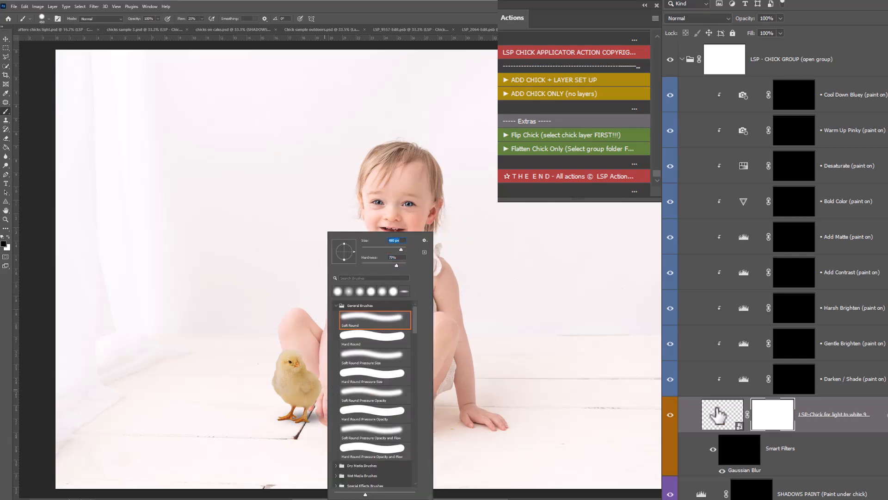
# - Select the chick's image and move the chick farther back so it overlaps the toddler's bent leg
pyautogui.click(718, 415)
pyautogui.press('v')
pyautogui.moveTo(292, 392); pyautogui.dragTo(269, 380)
# - Paint black on the chick's layer mask where it overlaps the toddler's leg, and undo the mask painting
pyautogui.click(784, 422)
pyautogui.press('b')
pyautogui.moveTo(314, 353)
pyautogui.mouseDown()
pyautogui.moveTo(323, 362)
pyautogui.moveTo(307, 344)
pyautogui.moveTo(313, 356)
pyautogui.mouseUp()
pyautogui.press('x')
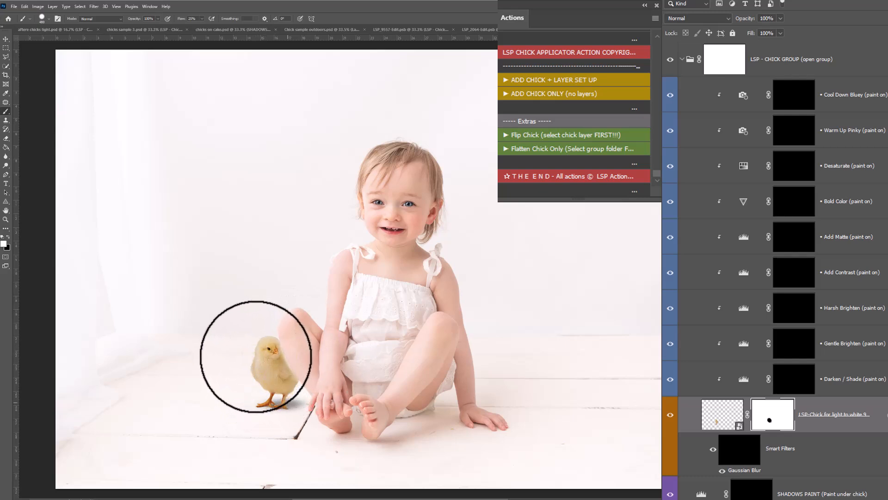
pyautogui.press('x')
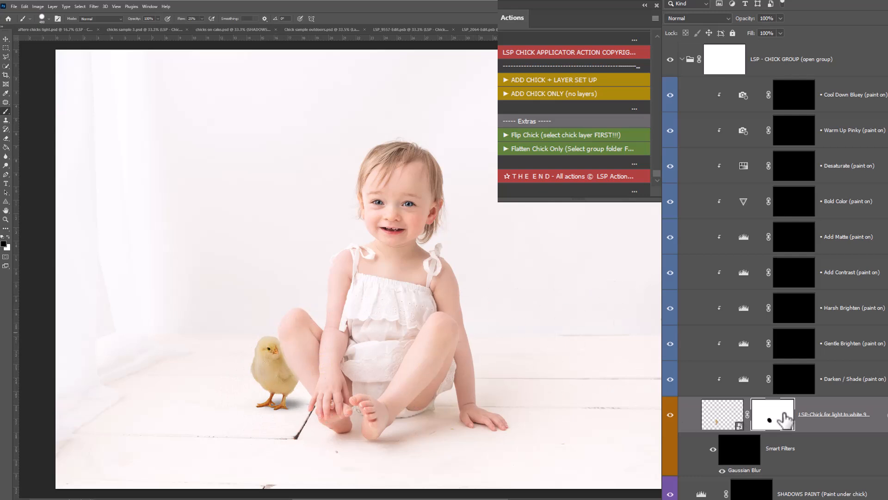
pyautogui.hotkey('ctrl', 'z')
# - Move the chick's image forward onto the floor clear of the toddler's leg and return to the Brush
pyautogui.click(723, 412)
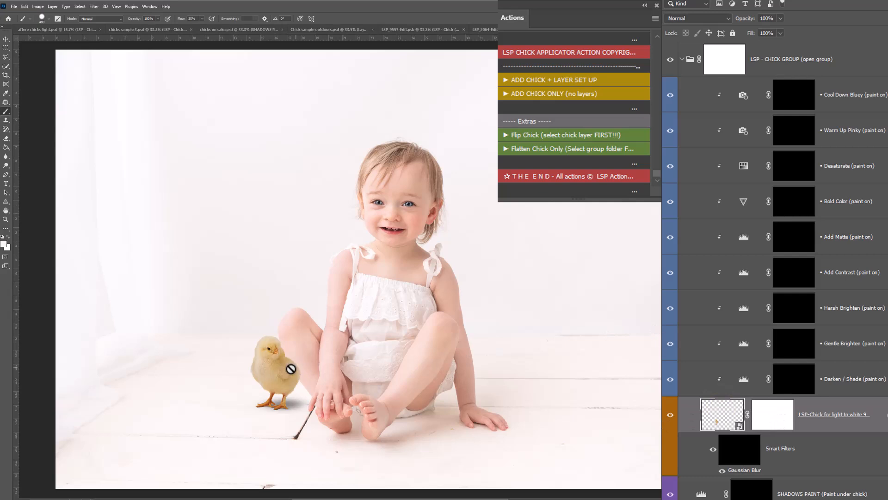
pyautogui.press('v')
pyautogui.moveTo(292, 369)
pyautogui.mouseDown()
pyautogui.moveTo(278, 376)
pyautogui.moveTo(276, 396)
pyautogui.mouseUp()
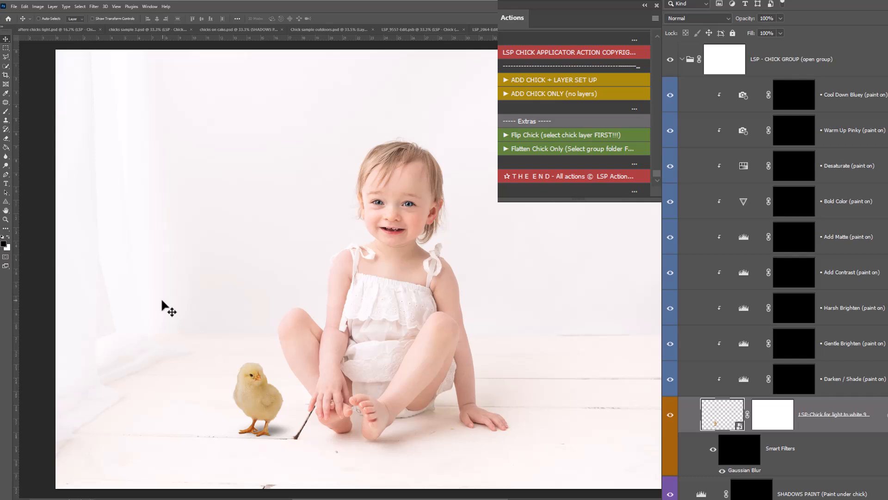
pyautogui.press('b')
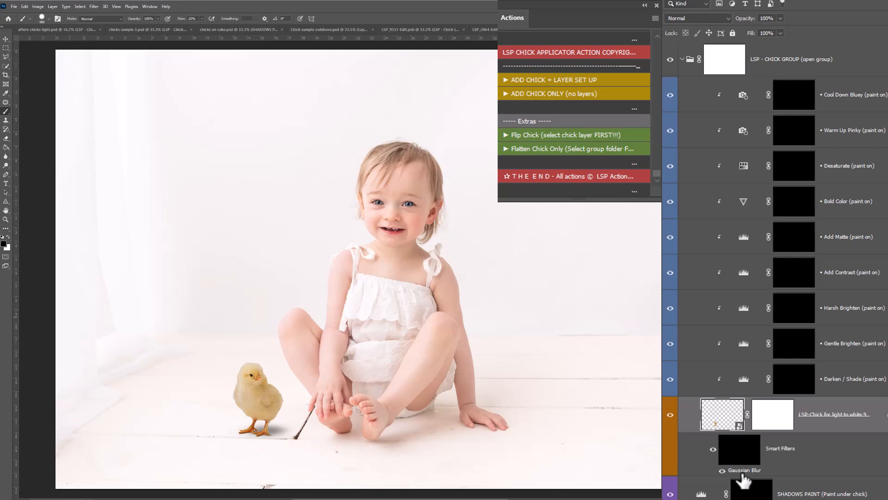
# - Paint white with a smaller soft brush on the chick's smart filter mask to reveal Gaussian Blur along its back edge nearest the toddler
pyautogui.click(737, 456)
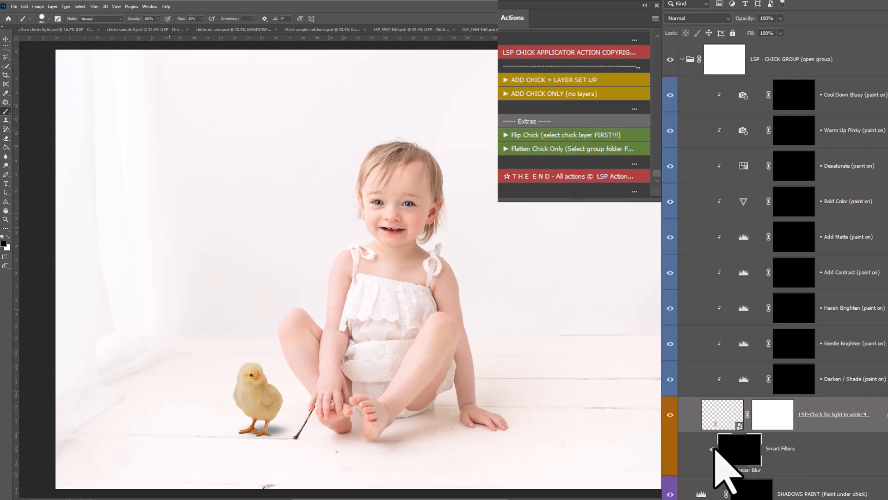
pyautogui.click(8, 239)
pyautogui.press('z')
pyautogui.moveTo(253, 403); pyautogui.dragTo(326, 393)
pyautogui.scroll(-3, 325, 394)
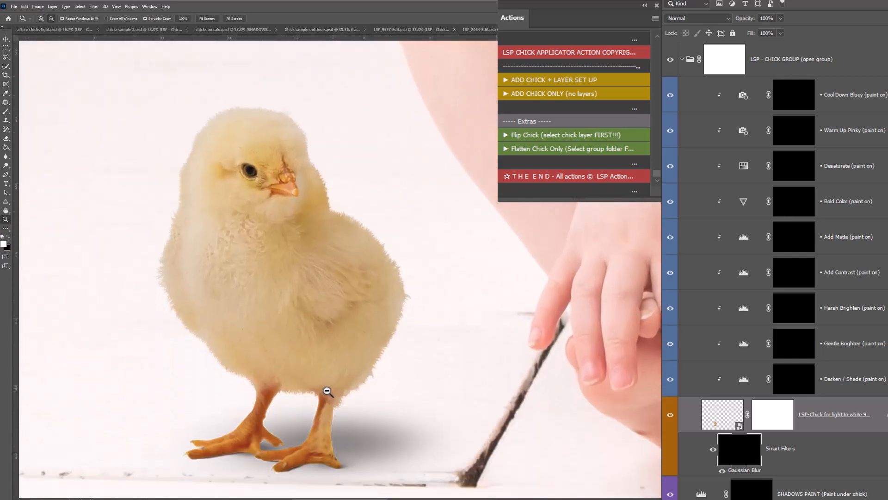
pyautogui.press('b')
pyautogui.rightClick(407, 273)
pyautogui.moveTo(501, 249); pyautogui.dragTo(454, 264)
pyautogui.click(743, 449)
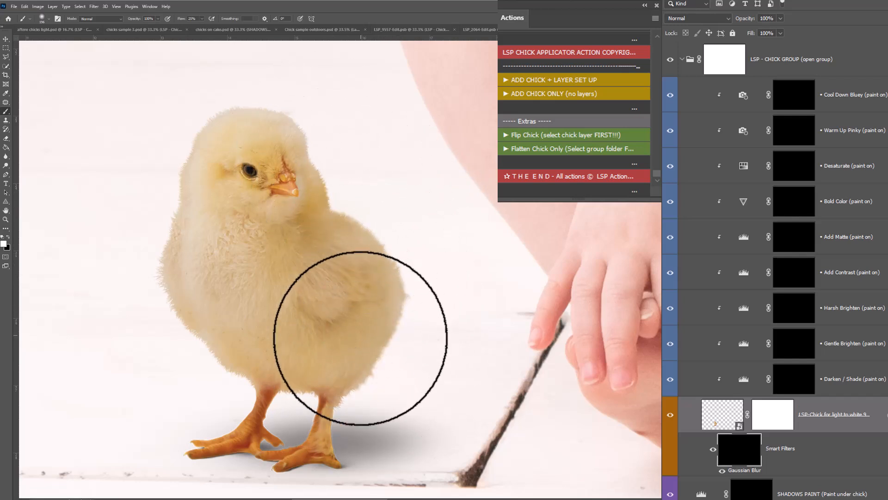
pyautogui.click(713, 454)
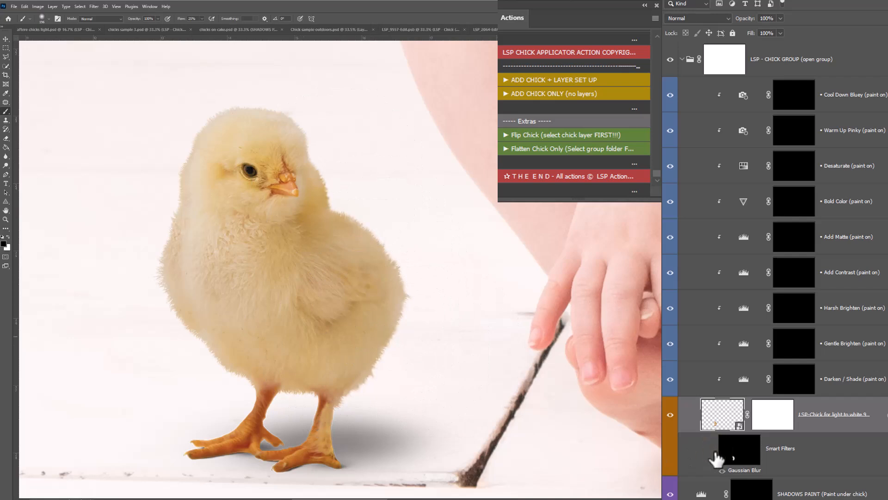
# - Increase the radius of the chick's Gaussian Blur smart filter and reselect its filter mask
pyautogui.doubleClick(739, 470)
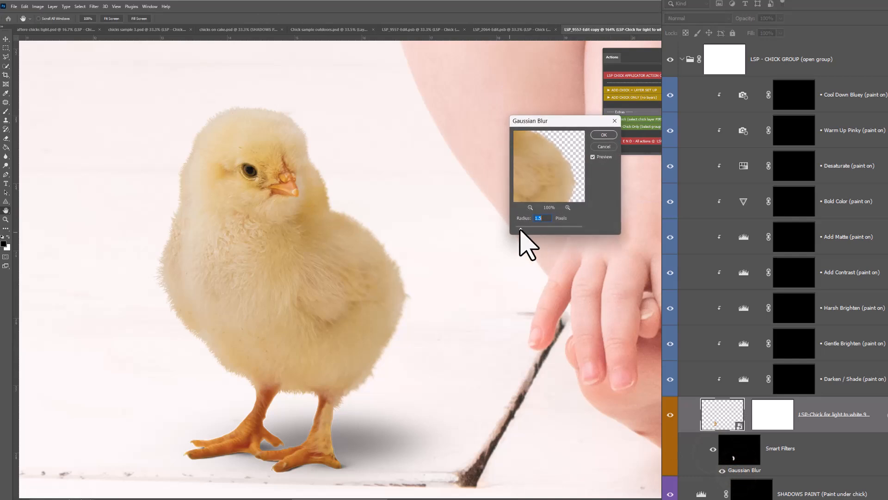
pyautogui.moveTo(520, 229); pyautogui.dragTo(533, 228)
pyautogui.click(604, 134)
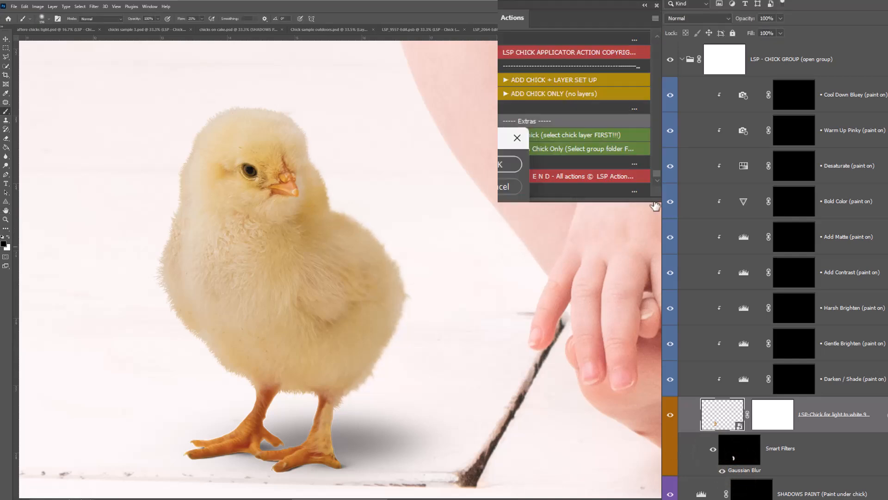
pyautogui.click(737, 456)
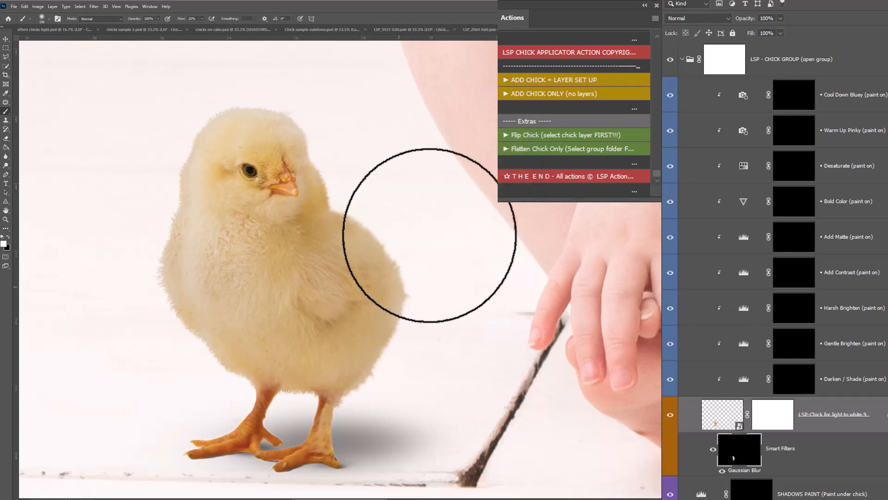
# - Look through the chick group's paint-on adjustment masks one by one, from Darken / Shade up to Cool Down Bluey
pyautogui.keyDown('alt'); pyautogui.click(373, 281); pyautogui.keyUp('alt')
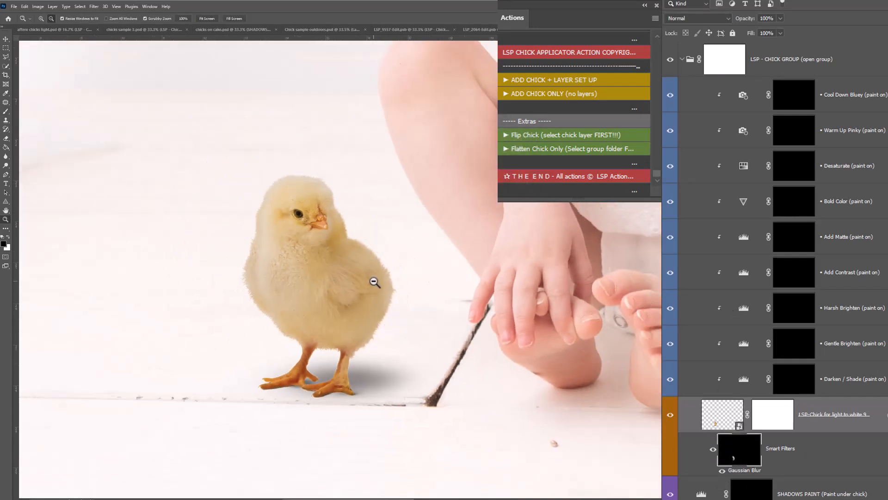
pyautogui.keyDown('alt'); pyautogui.click(374, 282); pyautogui.keyUp('alt')
pyautogui.keyDown('alt'); pyautogui.click(373, 282); pyautogui.keyUp('alt')
pyautogui.keyDown('alt'); pyautogui.click(374, 282); pyautogui.keyUp('alt')
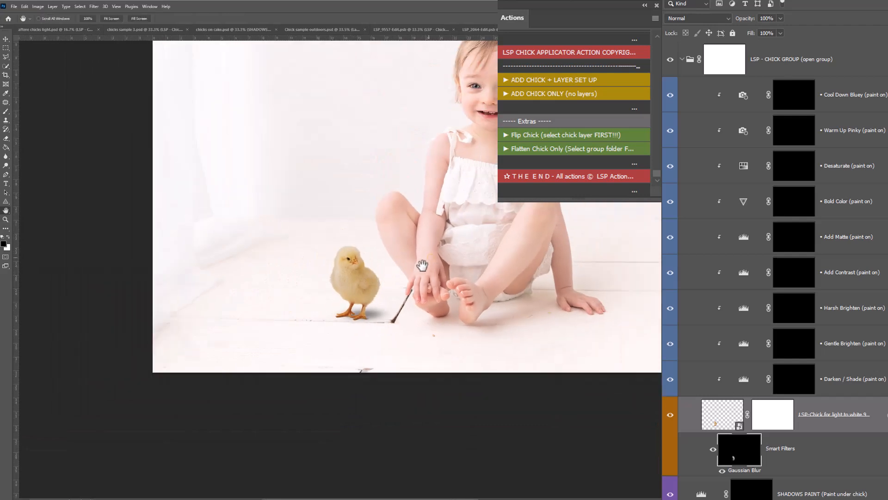
pyautogui.moveTo(423, 257); pyautogui.dragTo(408, 274)
pyautogui.click(792, 385)
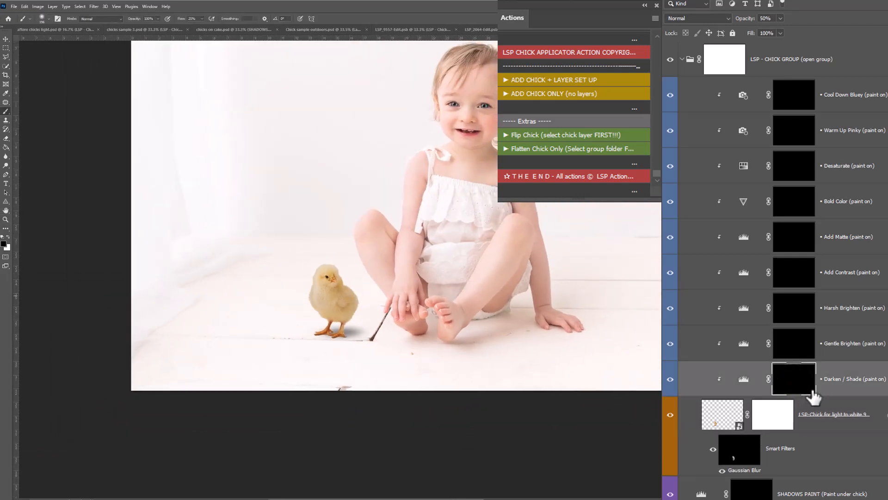
pyautogui.click(799, 353)
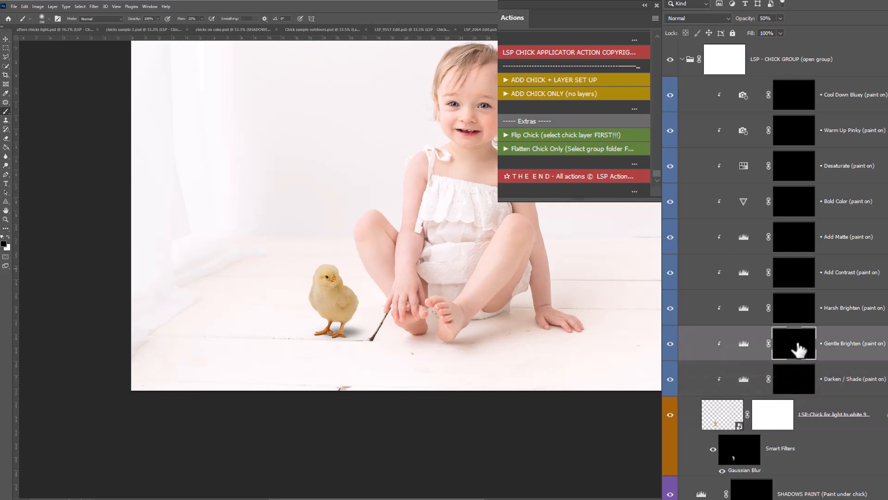
pyautogui.click(801, 310)
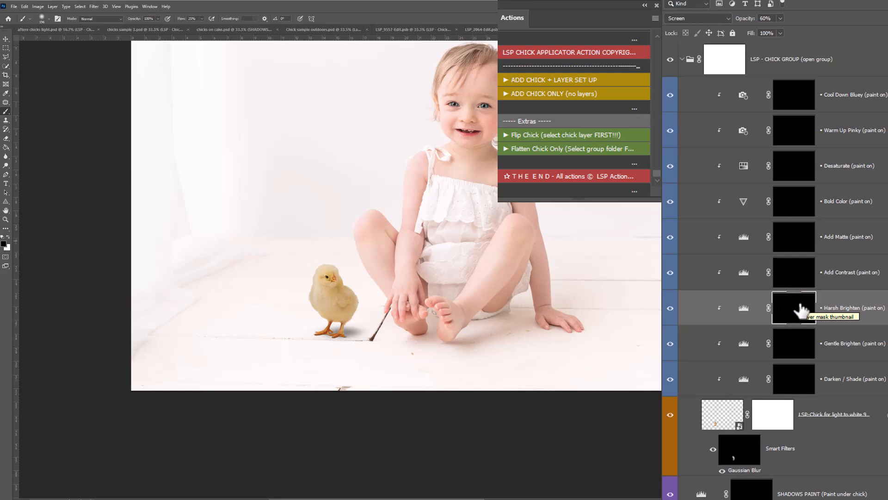
pyautogui.click(800, 273)
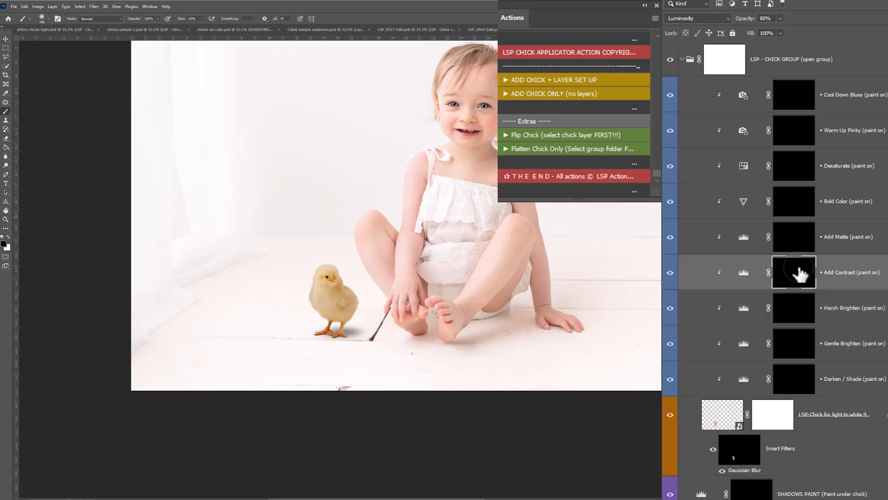
pyautogui.click(800, 238)
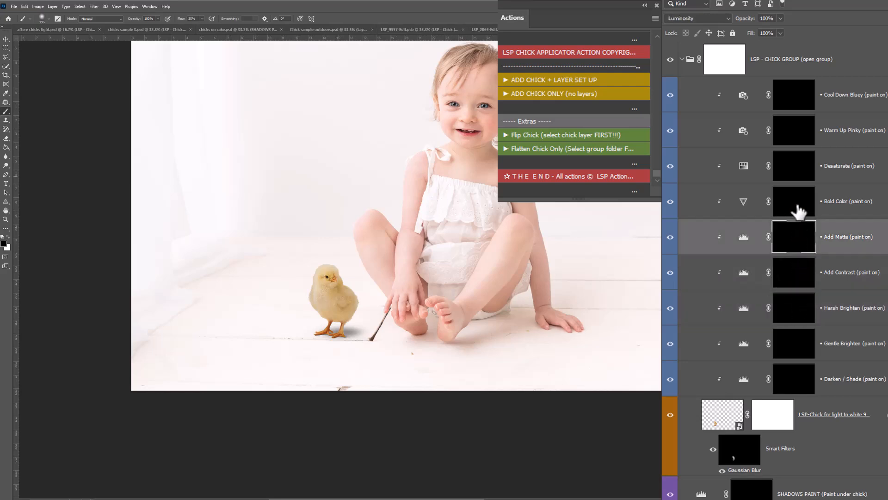
pyautogui.click(799, 206)
pyautogui.click(796, 174)
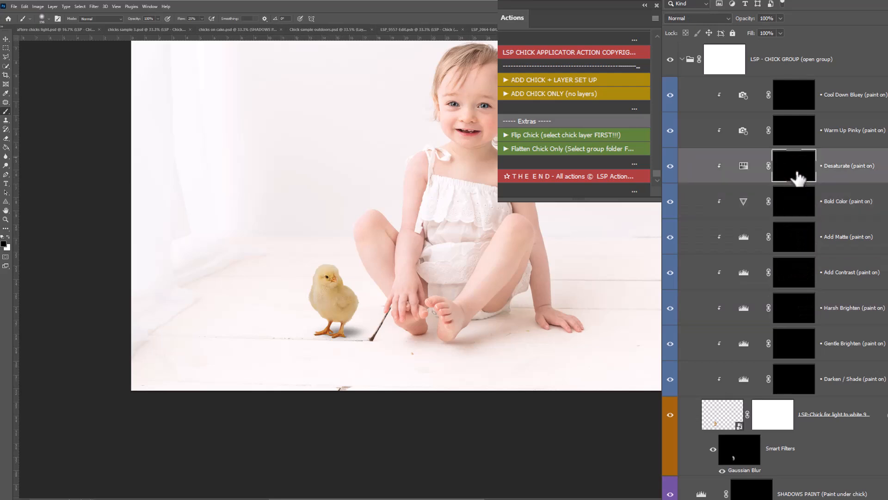
pyautogui.click(796, 137)
pyautogui.click(789, 108)
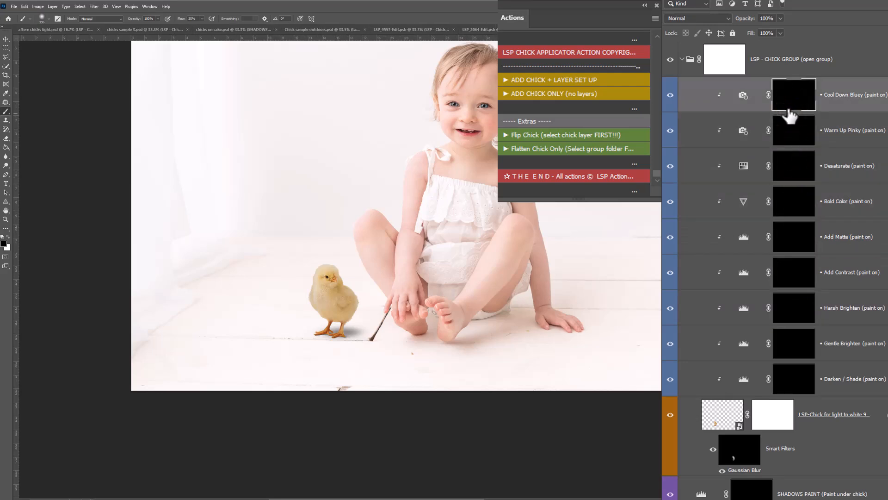
# - Enlarge the Soft Round brush and paint white on the Darken / Shade mask over the chick's side nearest the toddler
pyautogui.click(793, 379)
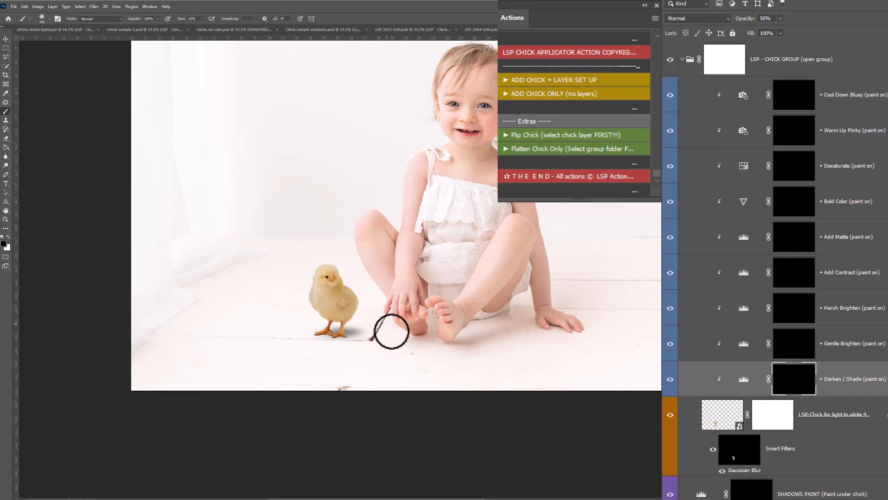
pyautogui.rightClick(250, 197)
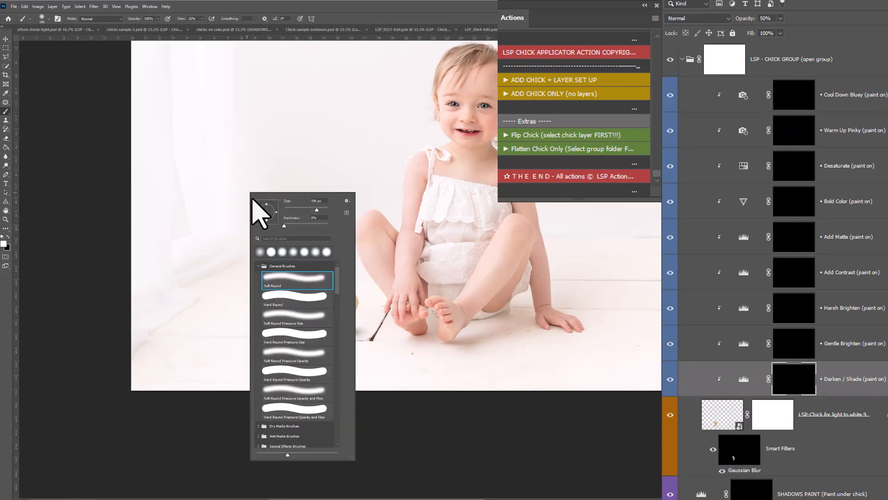
pyautogui.click(236, 232)
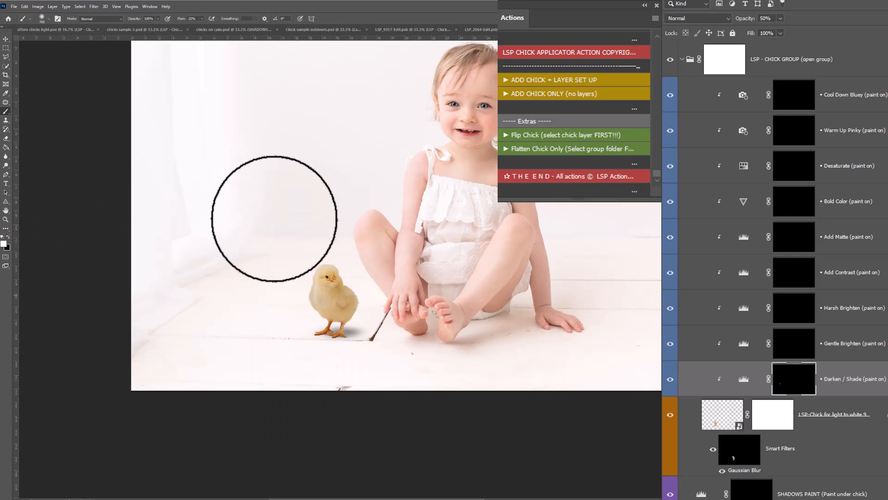
pyautogui.click(365, 319)
pyautogui.click(368, 320)
pyautogui.click(375, 321)
pyautogui.click(376, 322)
pyautogui.click(370, 312)
pyautogui.click(373, 310)
pyautogui.click(378, 300)
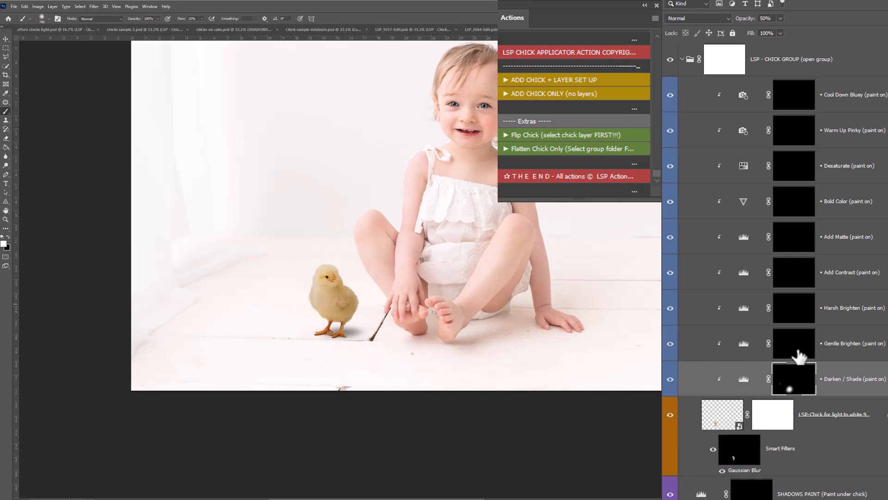
# - Paint white on the Gentle Brighten mask over the chick's side facing away from the toddler
pyautogui.click(798, 355)
pyautogui.click(300, 285)
pyautogui.click(299, 286)
pyautogui.click(294, 278)
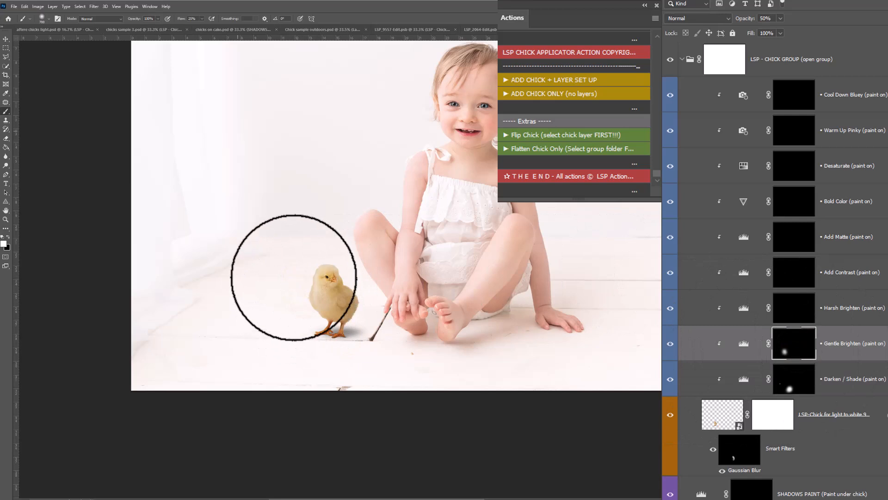
pyautogui.moveTo(295, 275)
pyautogui.mouseDown()
pyautogui.moveTo(271, 271)
pyautogui.moveTo(288, 282)
pyautogui.mouseUp()
# - Paint white on the Harsh Brighten mask along the chick's outer side, away from the toddler, and down toward its feet
pyautogui.click(801, 315)
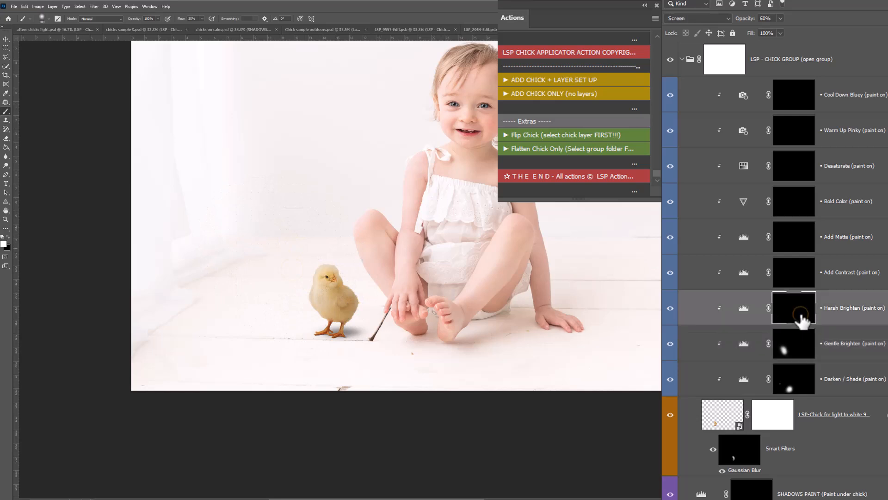
pyautogui.click(291, 295)
pyautogui.click(291, 301)
pyautogui.click(293, 310)
pyautogui.click(293, 291)
pyautogui.click(291, 311)
pyautogui.click(308, 324)
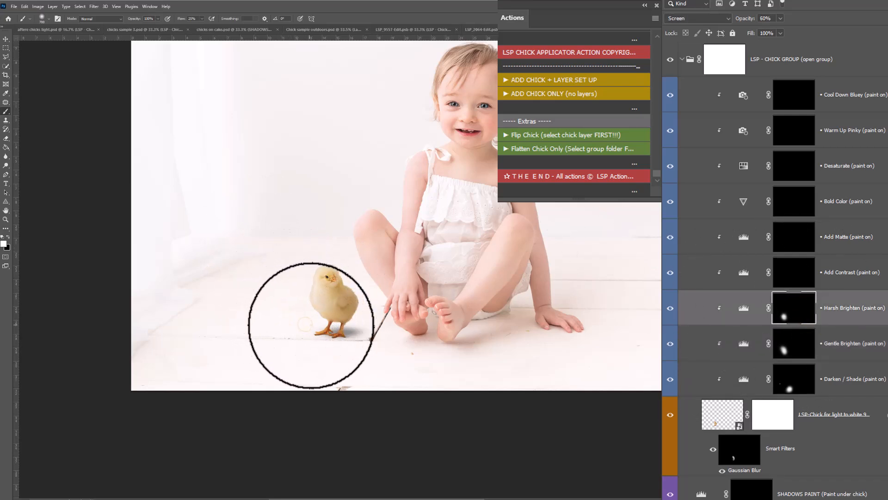
pyautogui.click(308, 327)
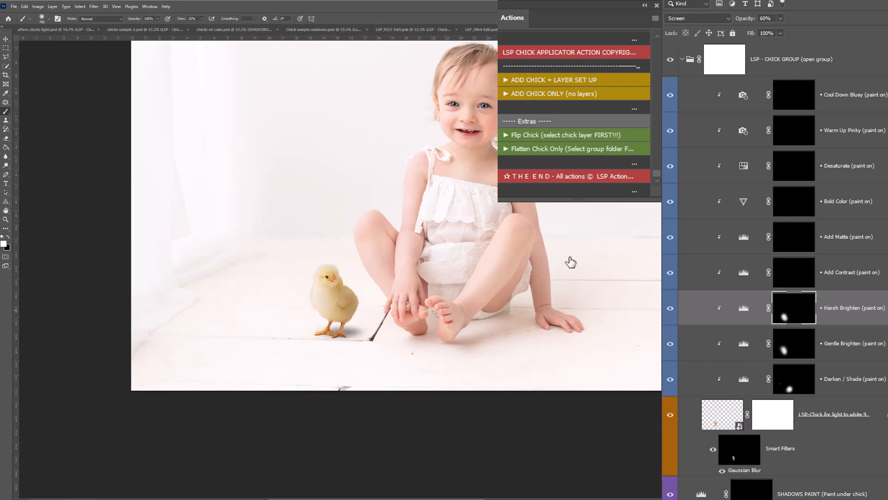
# - Paint white over the chick on the Add Contrast mask and over its body on the Bold Color mask
pyautogui.click(793, 280)
pyautogui.click(318, 282)
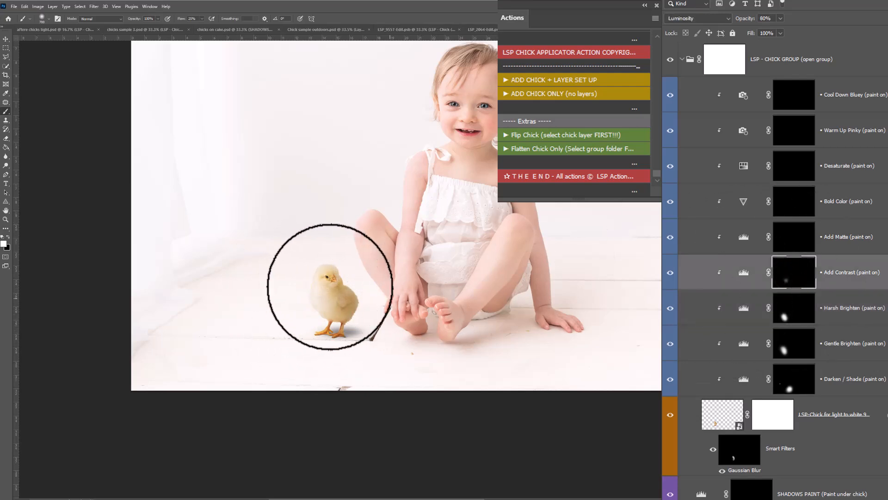
pyautogui.click(787, 214)
pyautogui.click(355, 306)
pyautogui.click(339, 304)
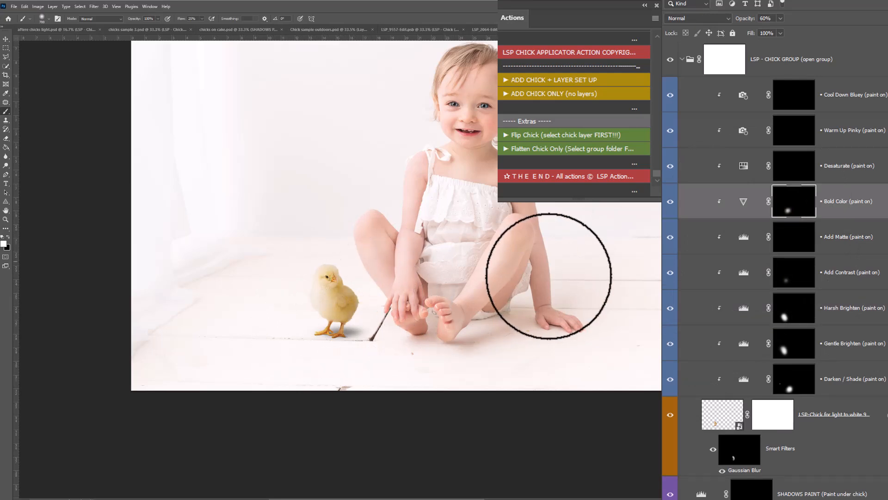
# - Extend the white painting on the Gentle Brighten mask over the chick's side nearest the toddler
pyautogui.scroll(4, 549, 276)
pyautogui.press('z')
pyautogui.press('space')
pyautogui.moveTo(539, 246); pyautogui.dragTo(520, 253)
pyautogui.press('b')
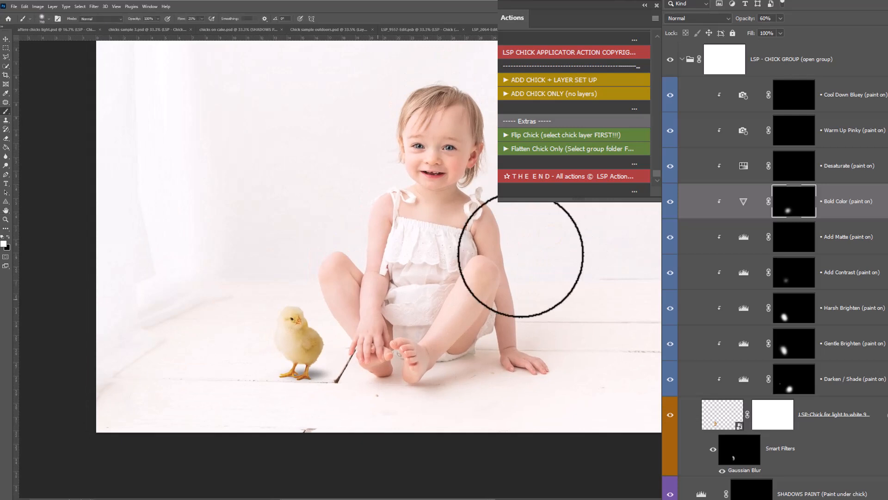
pyautogui.click(786, 352)
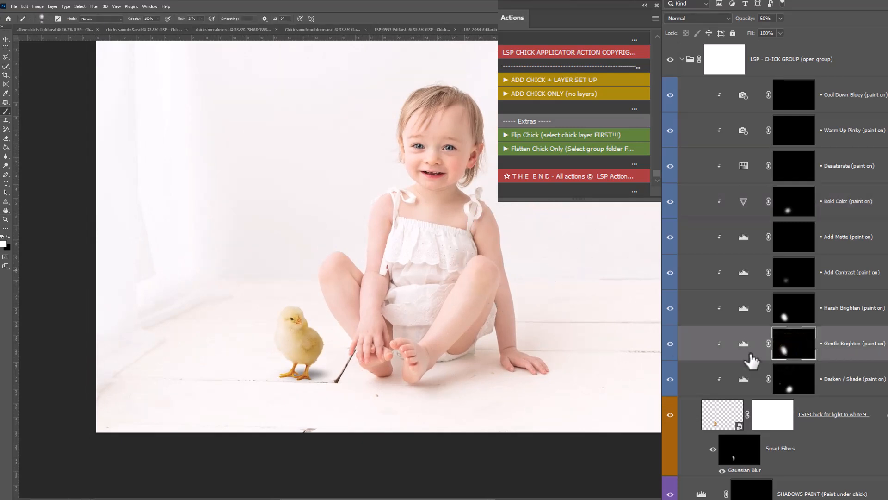
pyautogui.moveTo(318, 341); pyautogui.dragTo(336, 341)
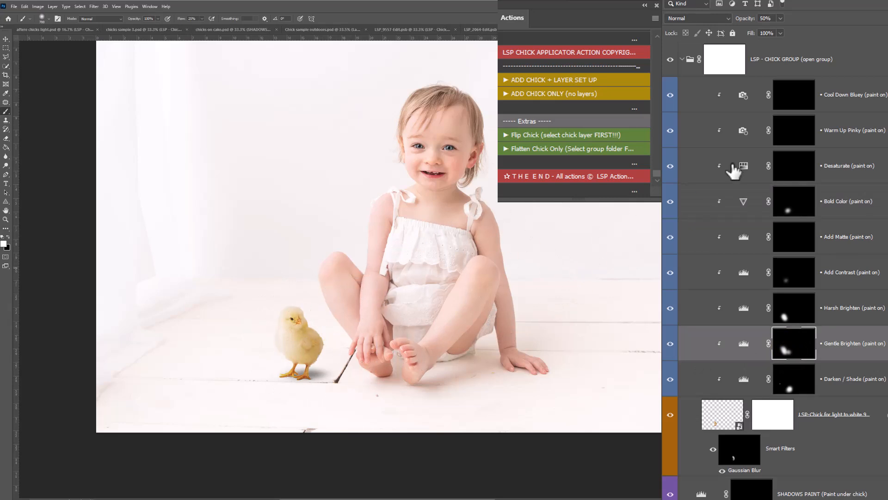
# - Paint white over the whole chick on the Warm Up Pinky mask
pyautogui.click(795, 145)
pyautogui.moveTo(293, 321)
pyautogui.mouseDown()
pyautogui.moveTo(290, 380)
pyautogui.moveTo(310, 397)
pyautogui.moveTo(319, 288)
pyautogui.moveTo(333, 377)
pyautogui.mouseUp()
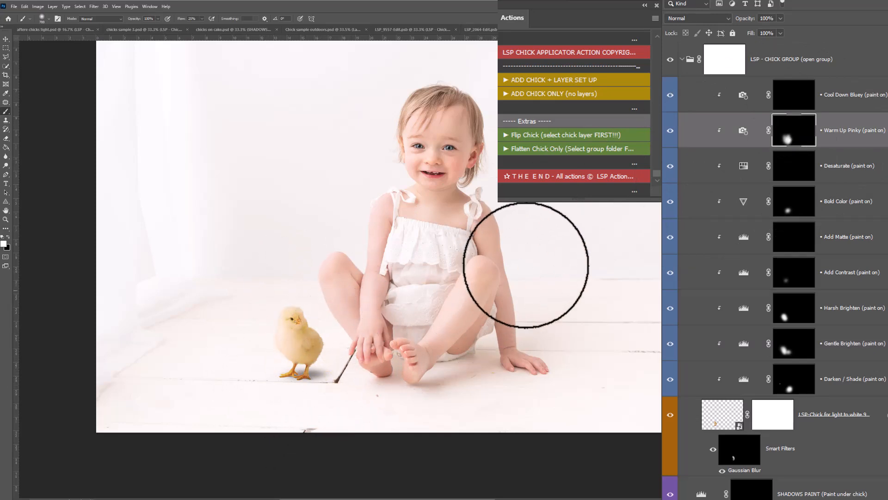
pyautogui.scroll(-1, 526, 265)
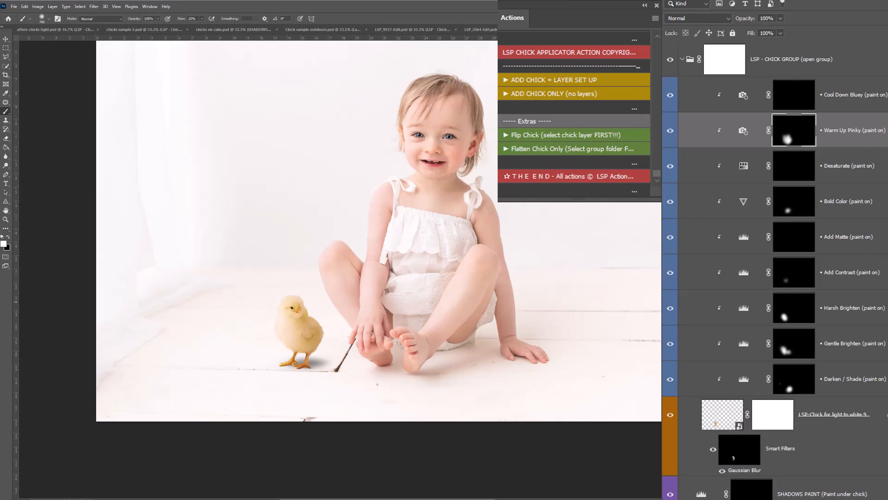
# - Reduce the brush size and paint a soft shadow on the SHADOWS PAINT mask beneath and beside the chick's feet
pyautogui.click(759, 494)
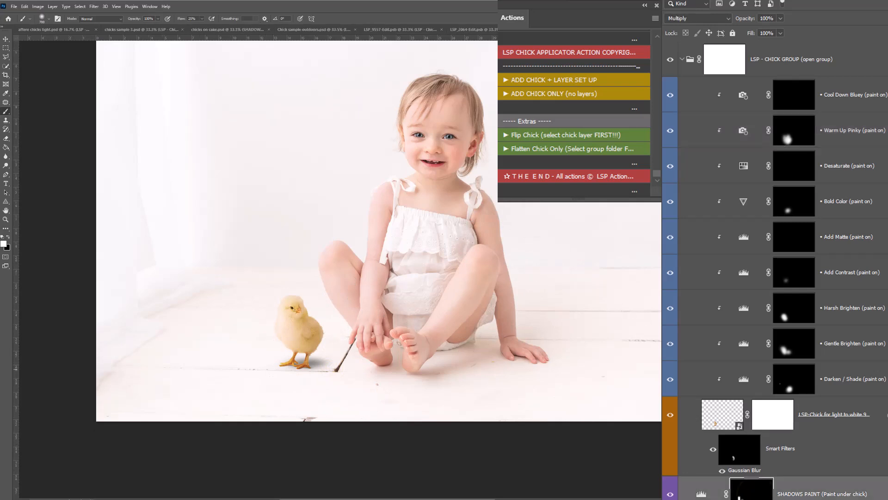
pyautogui.press('[')
pyautogui.press('[')
pyautogui.press('[')
pyautogui.press('[')
pyautogui.press('[')
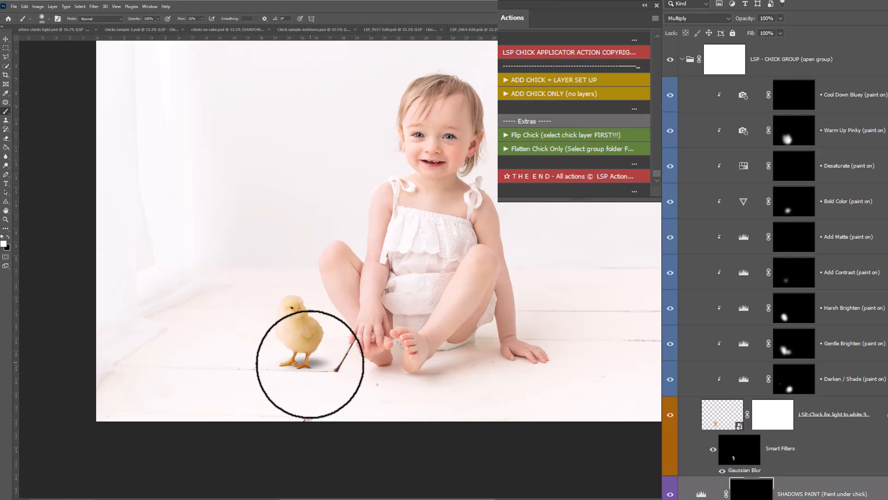
pyautogui.moveTo(310, 364)
pyautogui.mouseDown()
pyautogui.moveTo(329, 359)
pyautogui.moveTo(322, 362)
pyautogui.mouseUp()
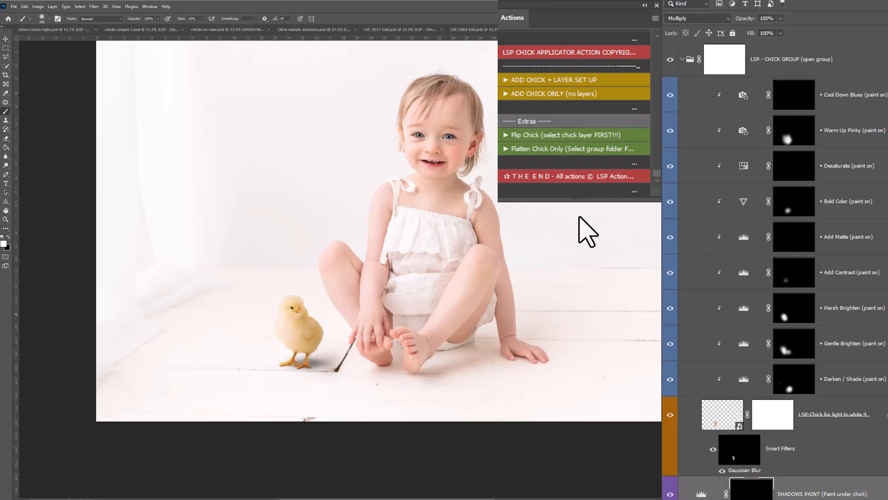
# - Select the LSP - CHICK GROUP and move it to the toddler's other side, between the raised knee and the hand on the floor
pyautogui.click(800, 66)
pyautogui.press('v')
pyautogui.moveTo(303, 343); pyautogui.dragTo(487, 331)
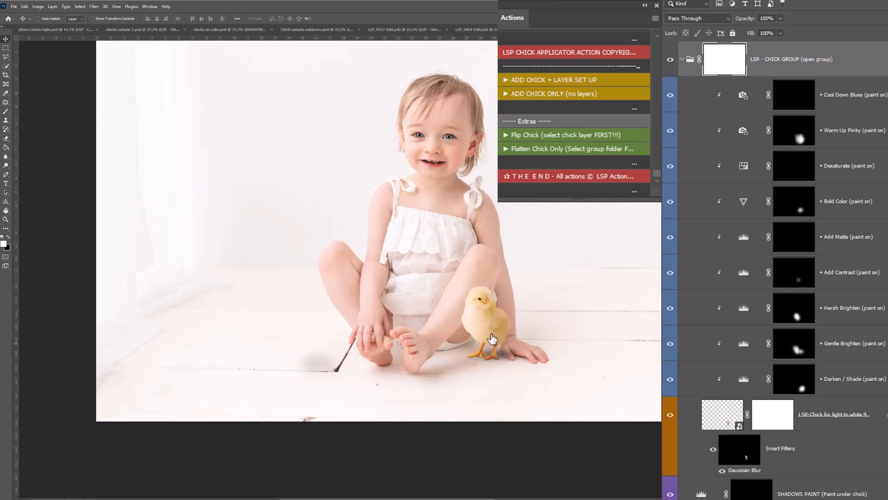
# - Touch up the white painting on the chick's Gentle Brighten and Darken / Shade masks with the Brush tool
pyautogui.click(749, 494)
pyautogui.press('b')
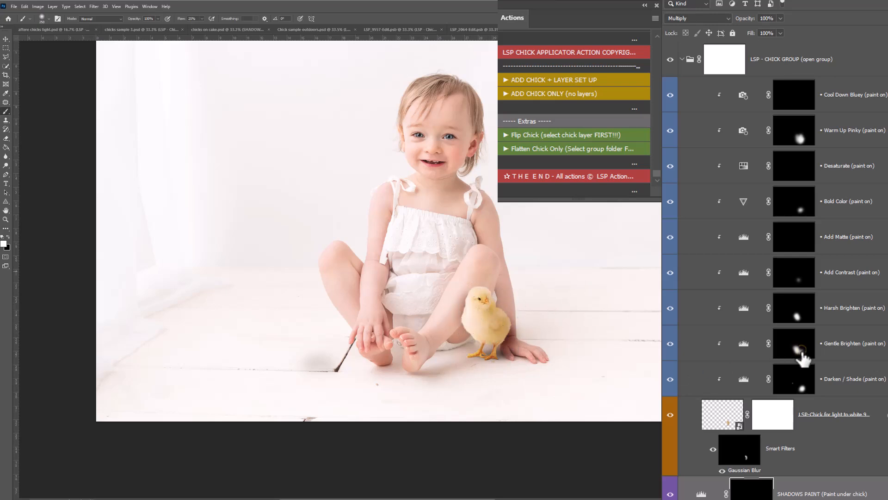
pyautogui.click(802, 353)
pyautogui.moveTo(792, 377)
pyautogui.mouseDown()
pyautogui.moveTo(778, 386)
pyautogui.moveTo(786, 382)
pyautogui.mouseUp()
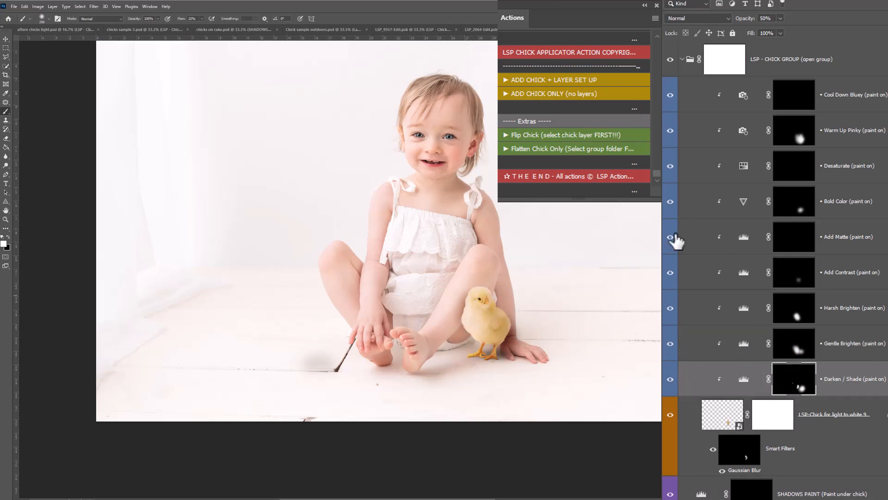
# - Select the LSP - CHICK GROUP and move the chick back onto its painted shadow, beside the toddler's hand near the floorboard gap
pyautogui.click(775, 63)
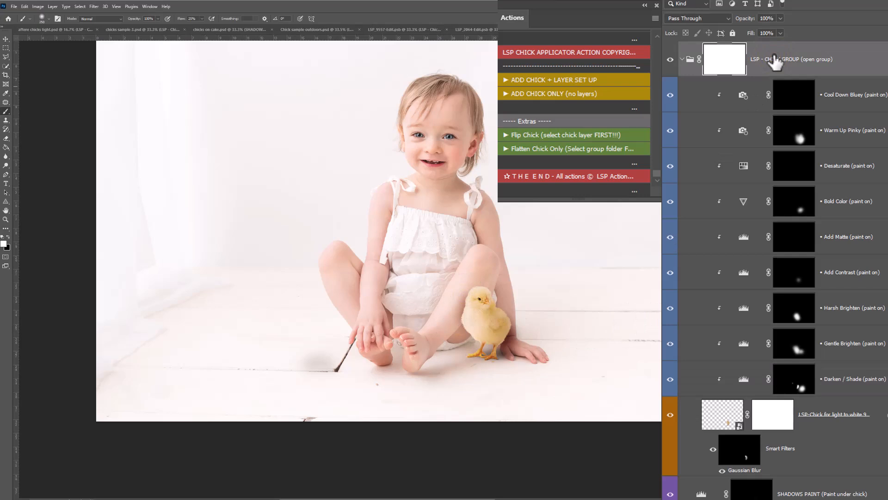
pyautogui.press('x')
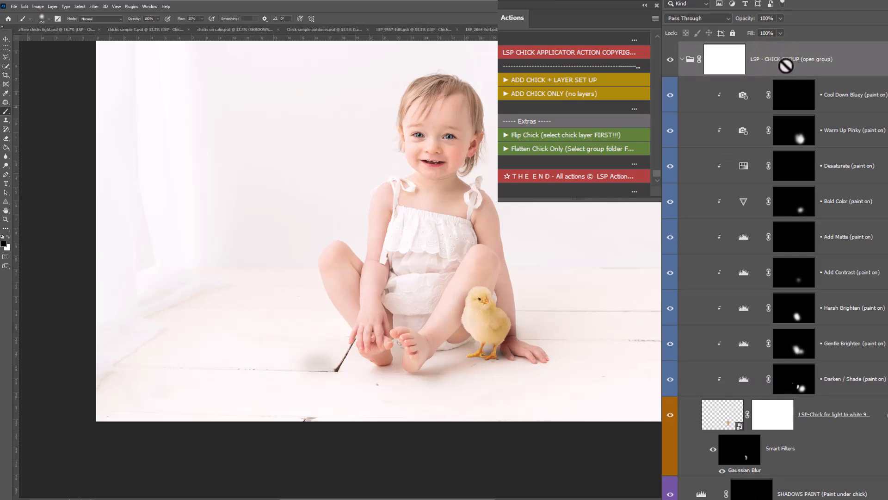
pyautogui.click(5, 40)
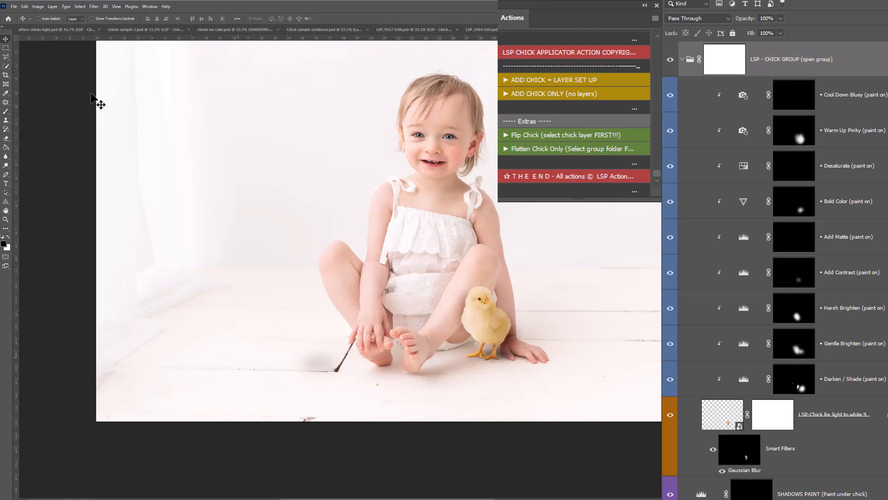
pyautogui.moveTo(482, 329); pyautogui.dragTo(309, 341)
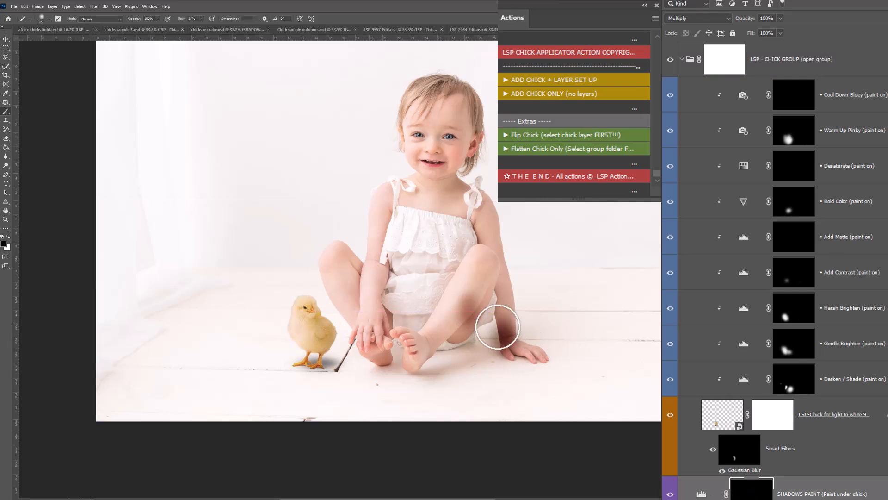
# - Enlarge the brush and paint black on the SHADOWS PAINT mask to erase the shading over the toddler's leg and arm
pyautogui.press(']')
pyautogui.moveTo(498, 327)
pyautogui.mouseDown()
pyautogui.moveTo(506, 339)
pyautogui.moveTo(480, 301)
pyautogui.moveTo(528, 309)
pyautogui.moveTo(490, 363)
pyautogui.moveTo(485, 287)
pyautogui.moveTo(522, 341)
pyautogui.moveTo(476, 333)
pyautogui.moveTo(494, 294)
pyautogui.moveTo(521, 329)
pyautogui.moveTo(429, 329)
pyautogui.moveTo(458, 243)
pyautogui.moveTo(432, 270)
pyautogui.mouseUp()
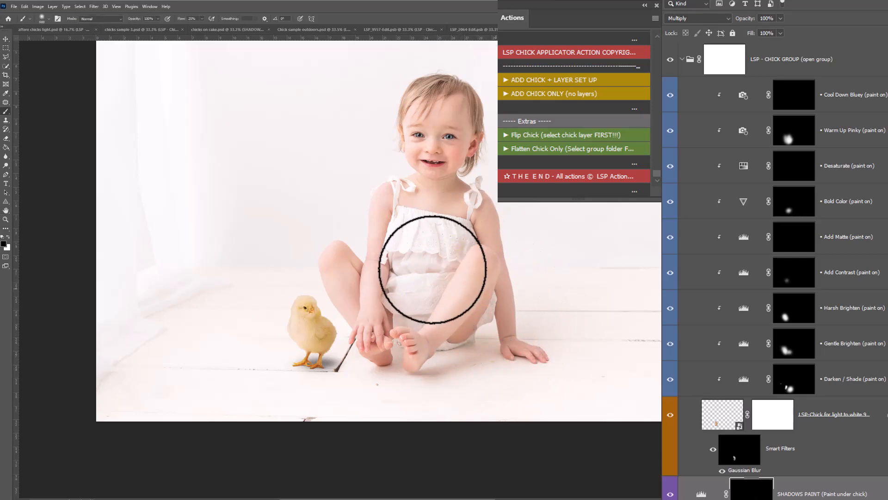
# - Examine the finished chick composites in the other open documents and return to the toddler photo
pyautogui.click(466, 29)
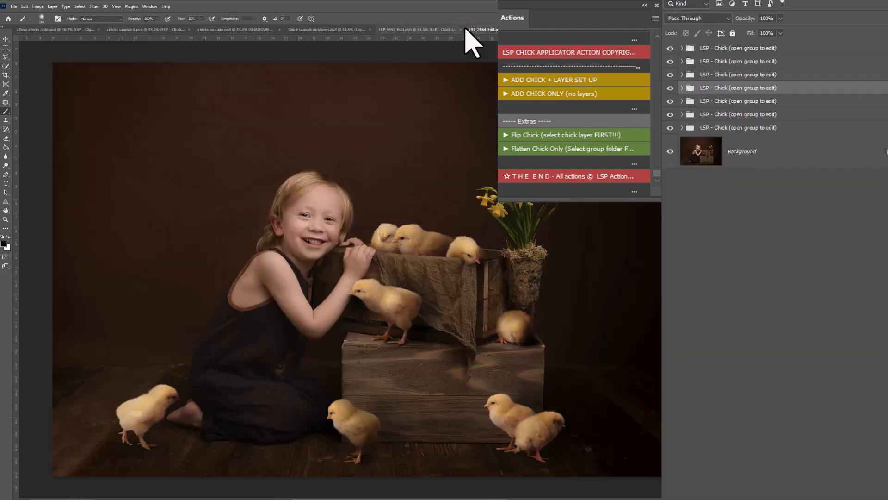
pyautogui.click(402, 29)
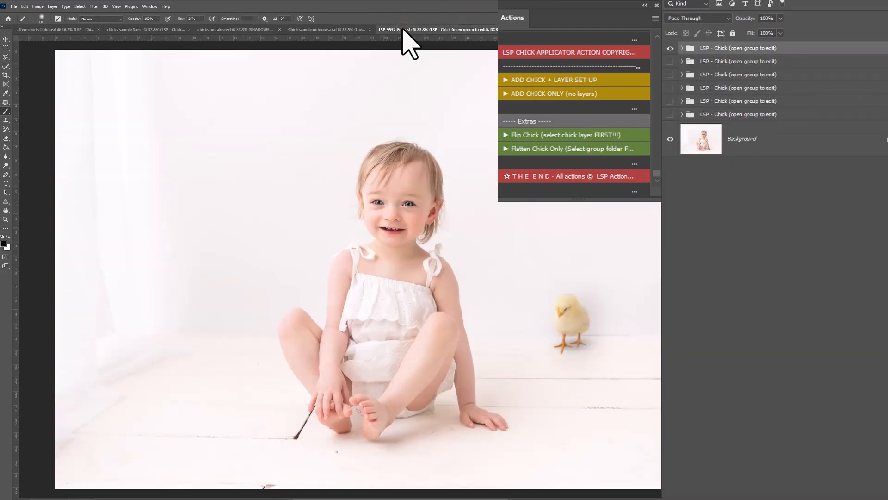
pyautogui.click(337, 29)
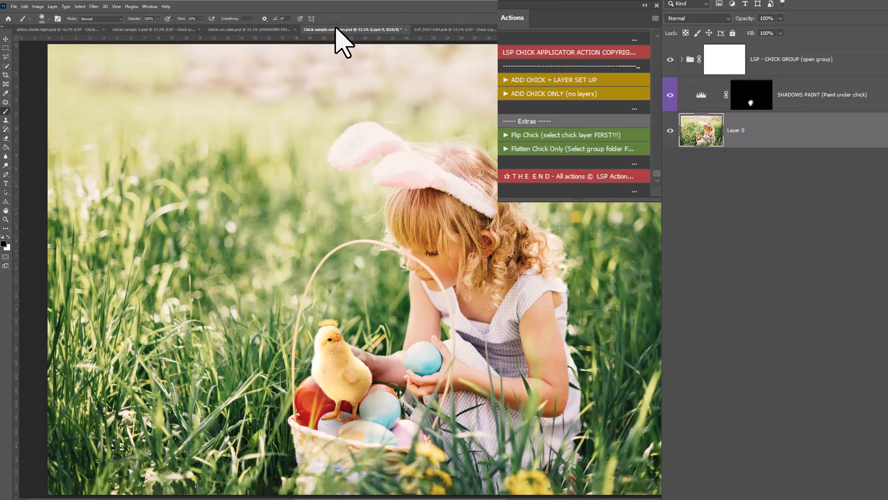
pyautogui.hotkey('ctrl', 'Tab')
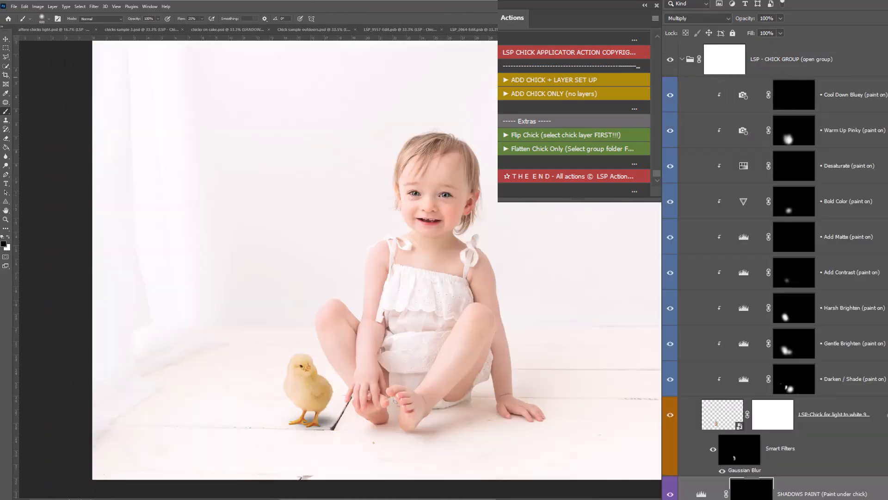
# - Collapse and select the LSP - CHICK GROUP, flatten it with the Flatten Chick Only action, and toggle the flattened chick's visibility to check it
pyautogui.click(682, 59)
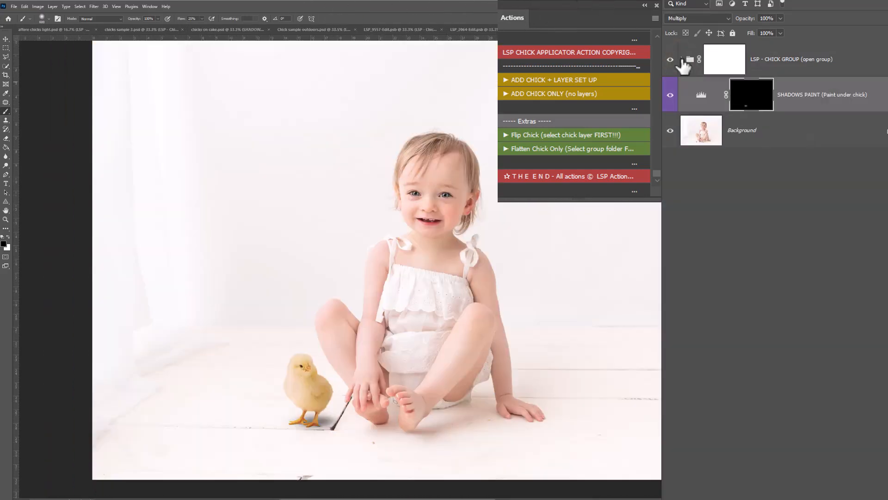
pyautogui.click(682, 59)
pyautogui.click(682, 59)
pyautogui.click(682, 59)
pyautogui.click(682, 59)
pyautogui.click(799, 52)
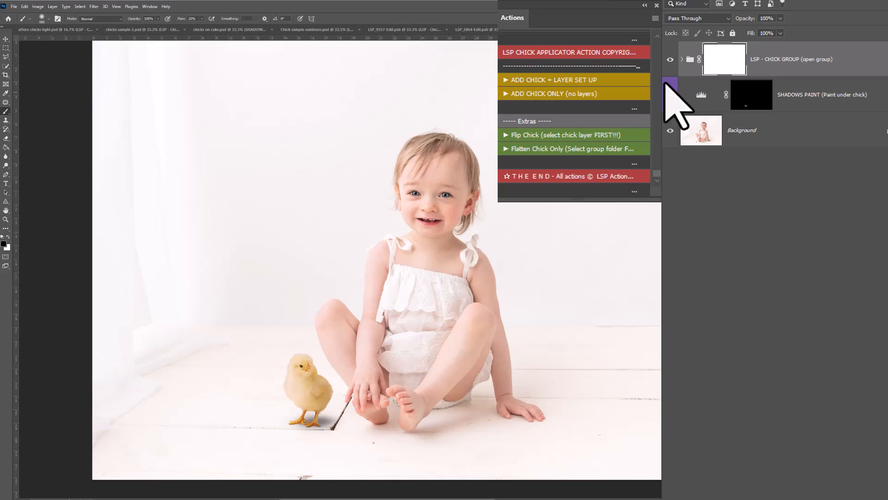
pyautogui.click(667, 84)
pyautogui.click(531, 148)
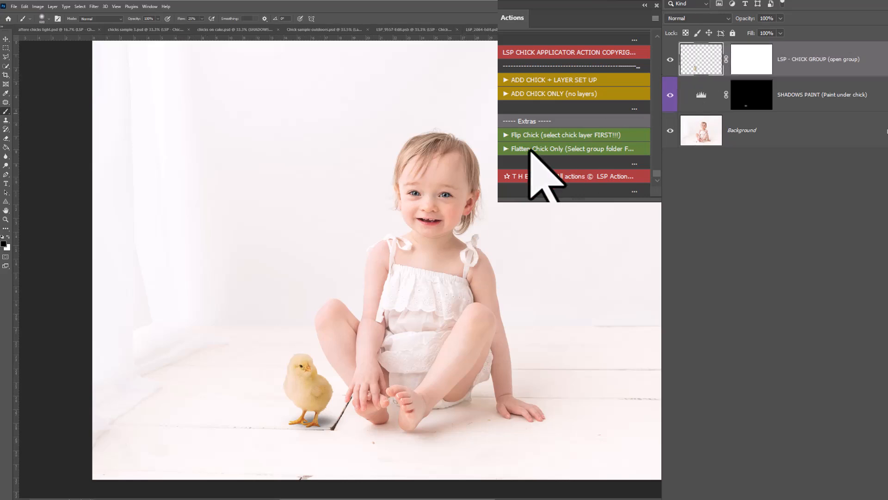
pyautogui.click(671, 60)
pyautogui.click(670, 60)
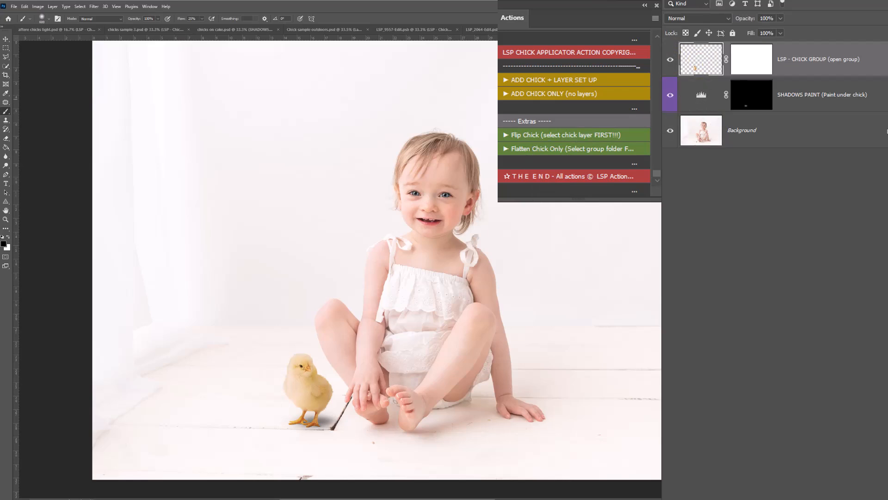
# - Run the ADD CHICK + LAYER SET UP action and place LSP-Chick for light to white 3.png on the floor beside the first chick
pyautogui.click(555, 80)
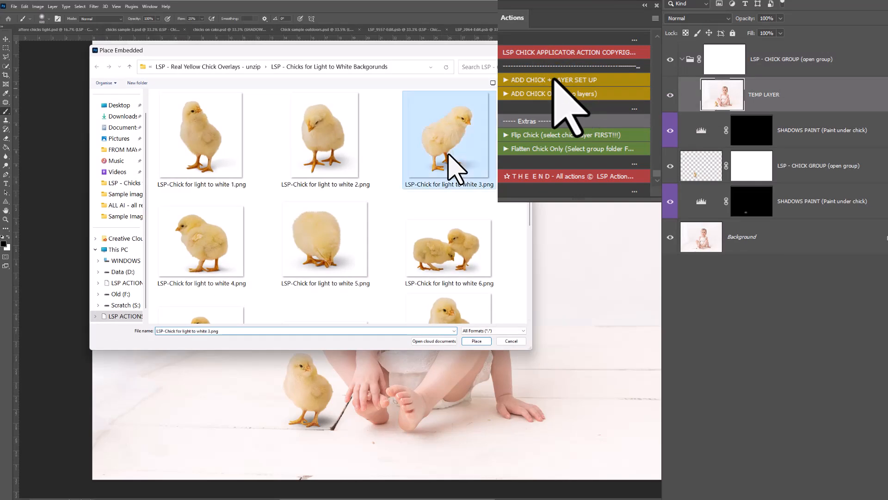
pyautogui.doubleClick(452, 168)
pyautogui.moveTo(379, 310); pyautogui.dragTo(595, 345)
pyautogui.moveTo(451, 121); pyautogui.dragTo(117, 370)
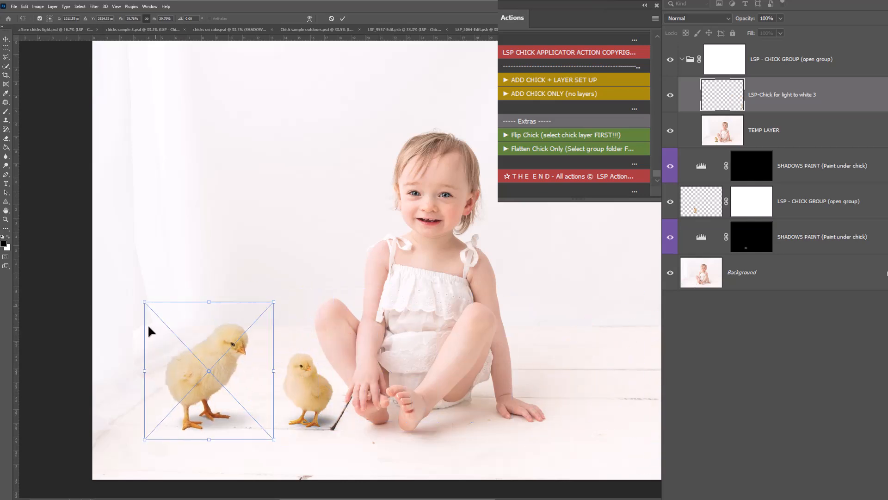
# - Scale the second chick down to about 24% and position it slightly behind the first chick, on the side away from the toddler
pyautogui.moveTo(153, 311); pyautogui.dragTo(187, 346)
pyautogui.moveTo(216, 372); pyautogui.dragTo(241, 343)
pyautogui.moveTo(202, 308); pyautogui.dragTo(219, 327)
pyautogui.moveTo(270, 374); pyautogui.dragTo(255, 365)
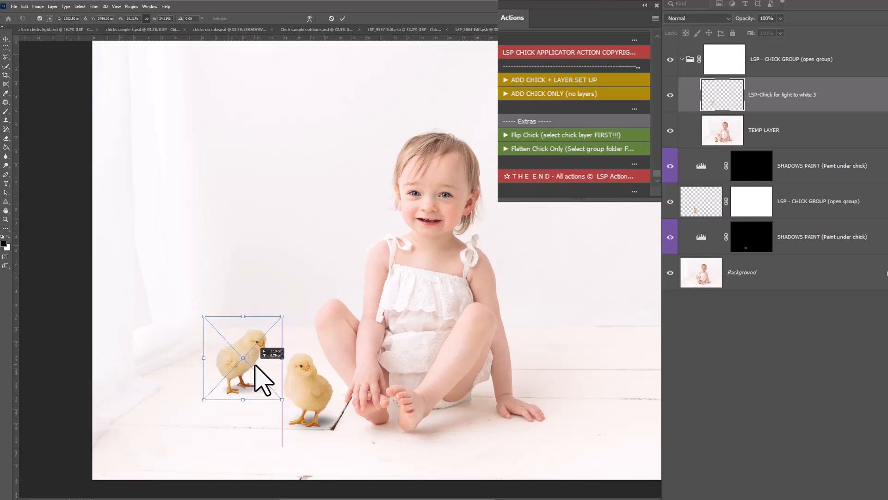
pyautogui.press('Return')
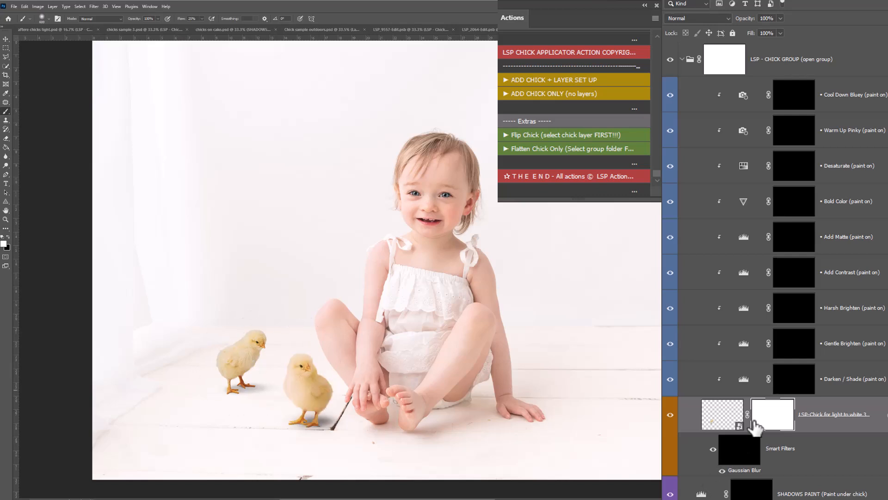
# - Dab white on the second chick's Darken / Shade mask and paint white along its back on the Harsh Brighten mask
pyautogui.click(799, 389)
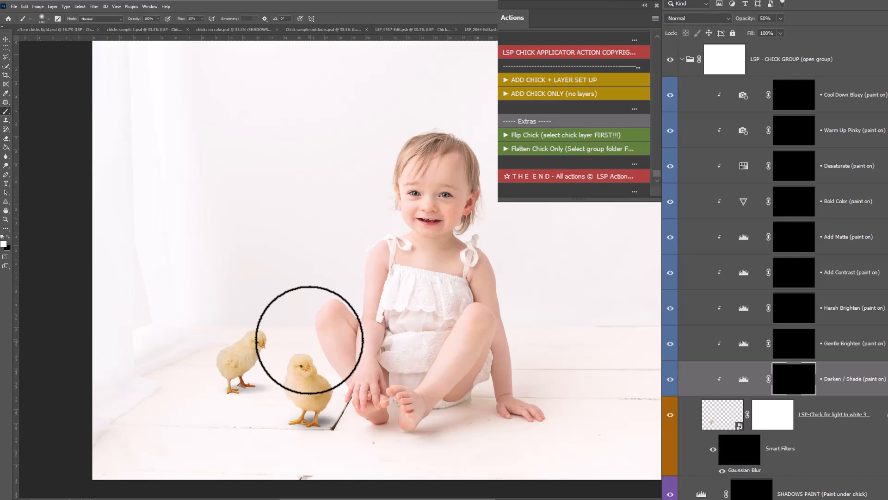
pyautogui.click(263, 370)
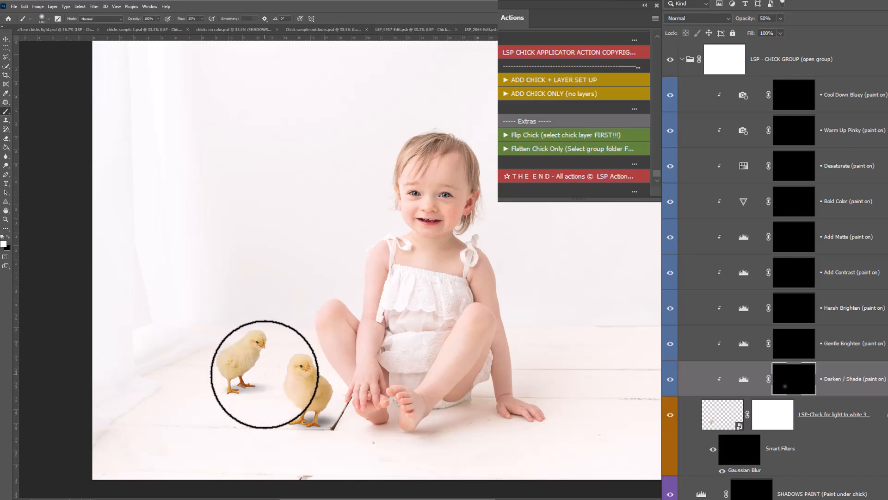
pyautogui.click(793, 352)
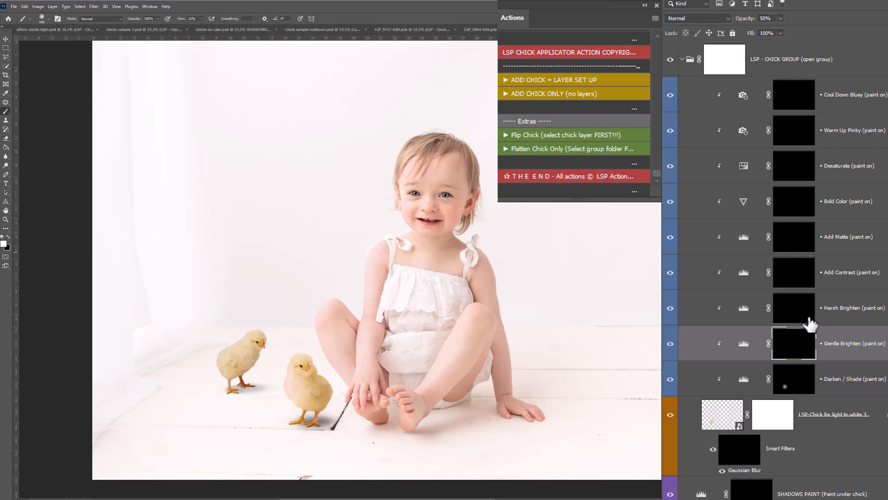
pyautogui.click(800, 307)
pyautogui.click(211, 353)
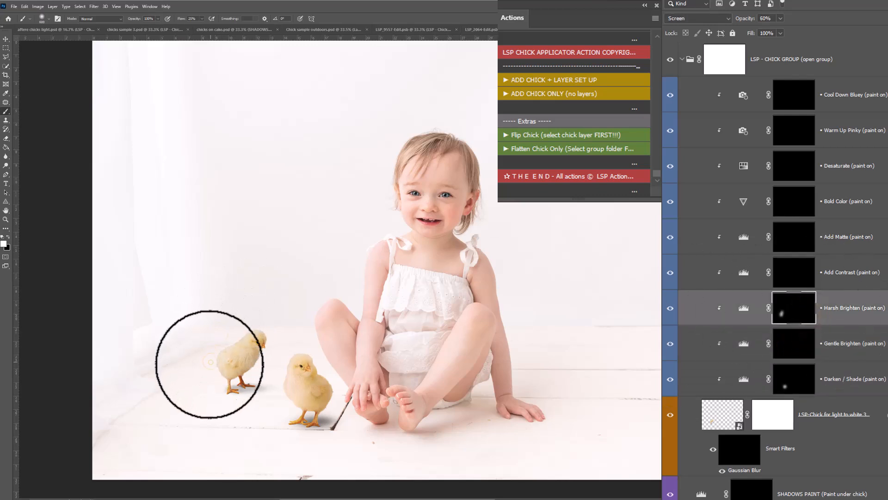
pyautogui.moveTo(190, 343); pyautogui.dragTo(210, 317)
pyautogui.moveTo(188, 421); pyautogui.dragTo(208, 337)
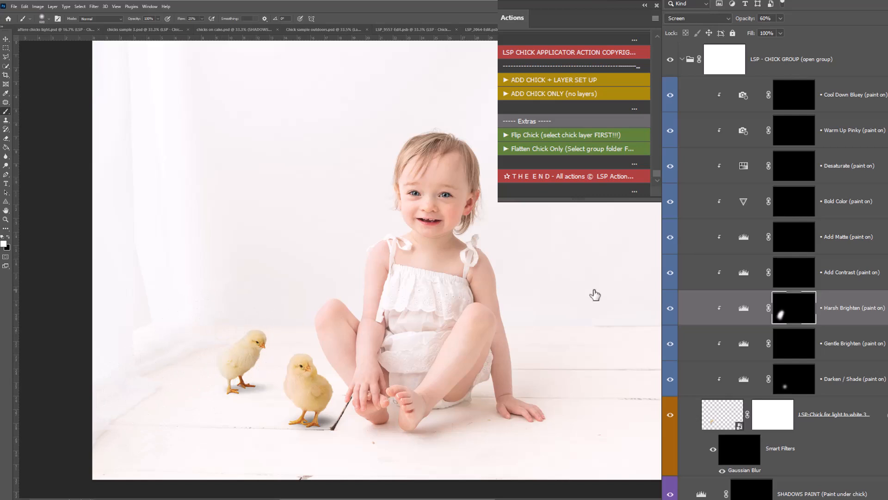
# - Dab white on the second chick's Gentle Brighten mask and paint white over its body on the Bold Color mask
pyautogui.click(800, 346)
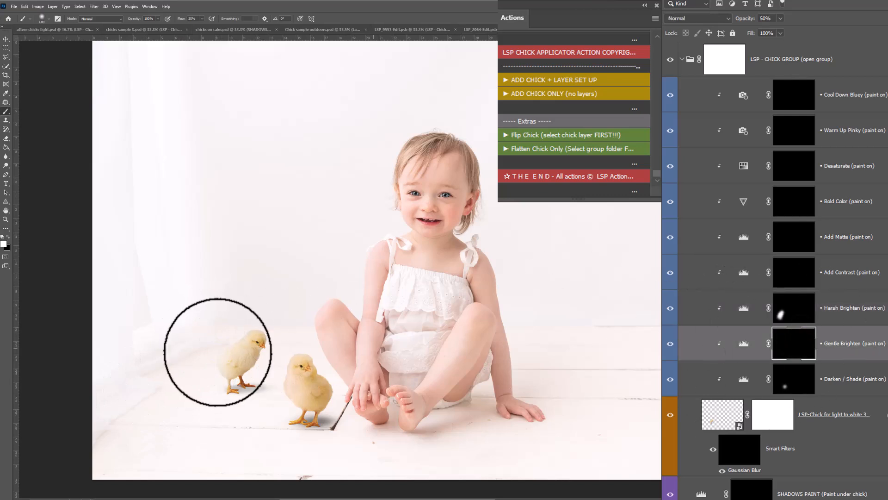
pyautogui.click(805, 245)
pyautogui.click(805, 204)
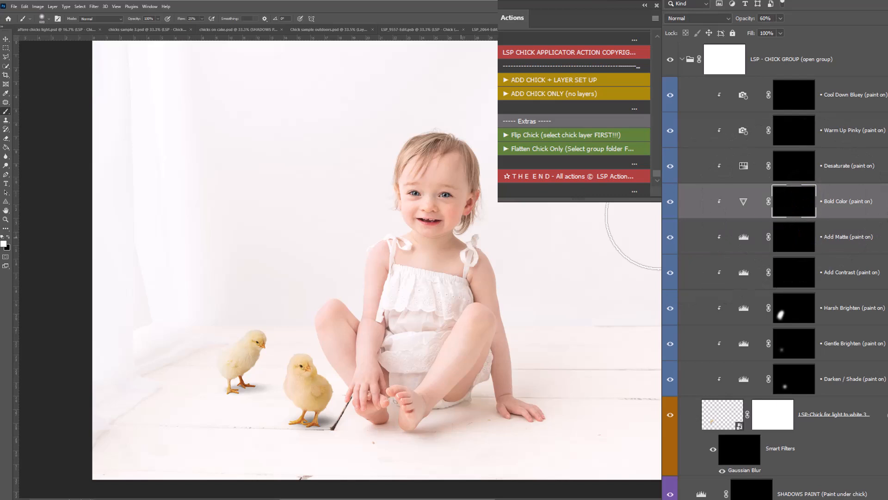
pyautogui.moveTo(248, 332)
pyautogui.mouseDown()
pyautogui.moveTo(255, 380)
pyautogui.moveTo(197, 419)
pyautogui.mouseUp()
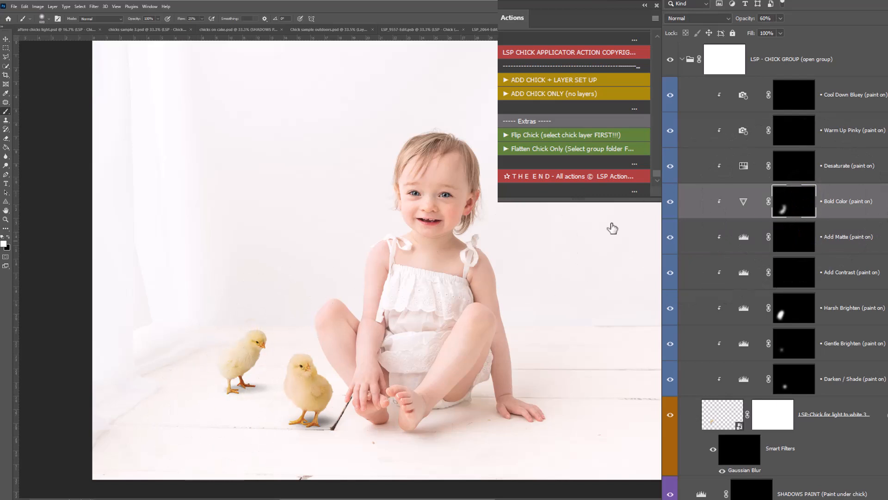
# - Paint white over the second chick on the Warm Up Pinky mask and on the Smart Filters mask
pyautogui.click(796, 138)
pyautogui.moveTo(236, 337)
pyautogui.mouseDown()
pyautogui.moveTo(272, 373)
pyautogui.moveTo(215, 360)
pyautogui.moveTo(243, 311)
pyautogui.mouseUp()
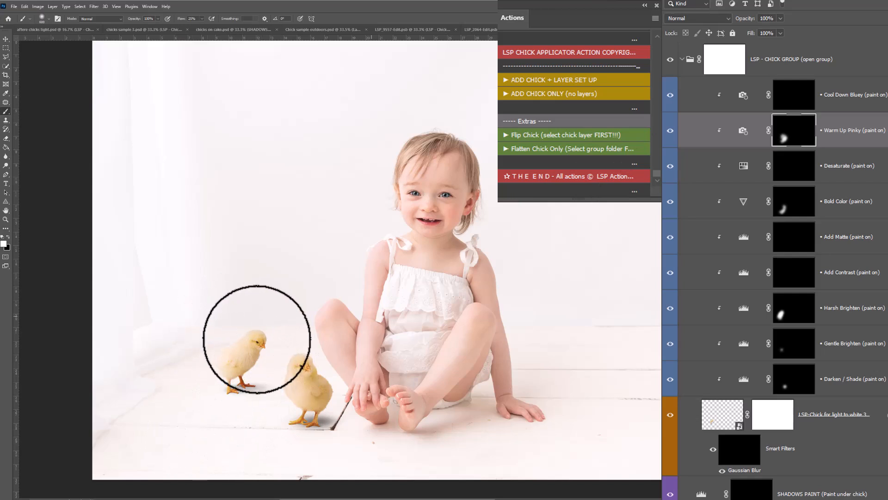
pyautogui.click(752, 462)
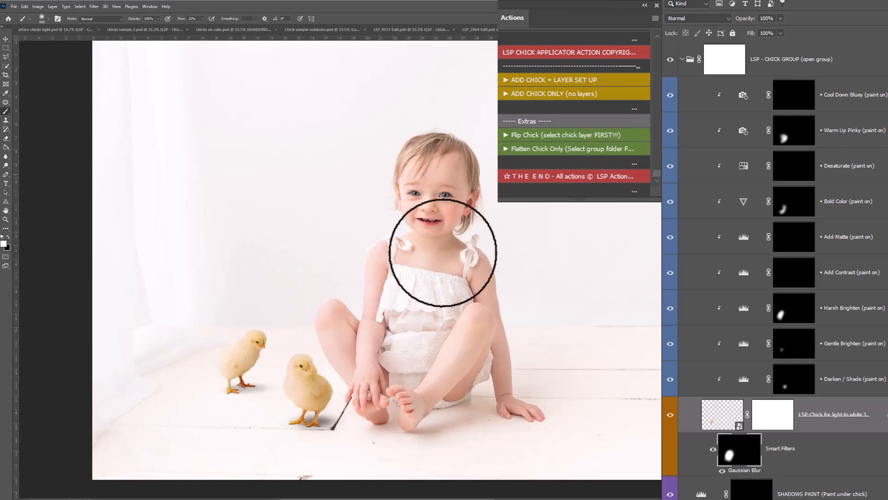
# - Select the second chick's LSP - CHICK GROUP and move it farther back on the floor, slightly closer to the toddler
pyautogui.click(742, 58)
pyautogui.press('v')
pyautogui.moveTo(246, 369)
pyautogui.mouseDown()
pyautogui.moveTo(252, 329)
pyautogui.moveTo(256, 349)
pyautogui.mouseUp()
# - Set the second chick's Gaussian Blur smart filter radius to 2.3 pixels
pyautogui.click(755, 425)
pyautogui.click(740, 450)
pyautogui.press('b')
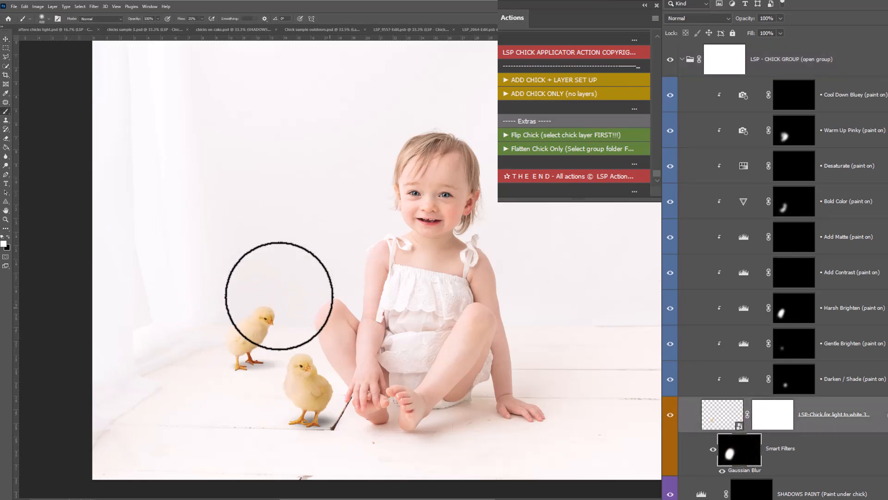
pyautogui.doubleClick(737, 470)
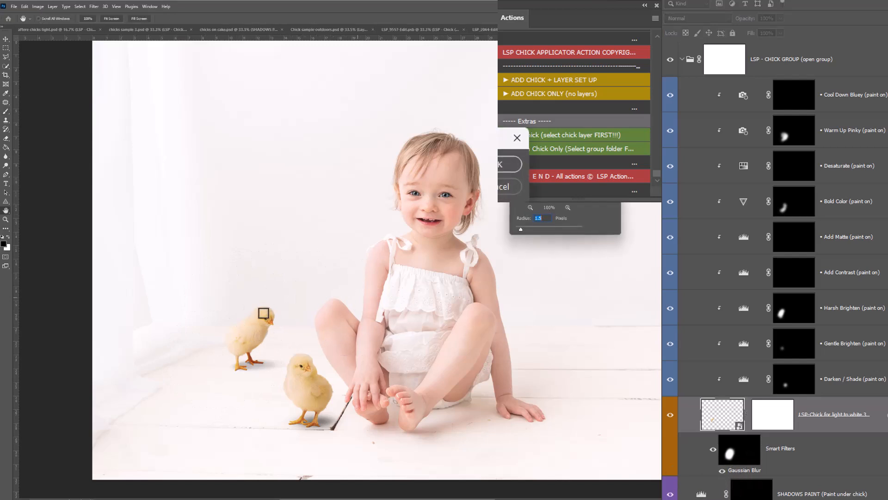
pyautogui.moveTo(520, 229); pyautogui.dragTo(523, 230)
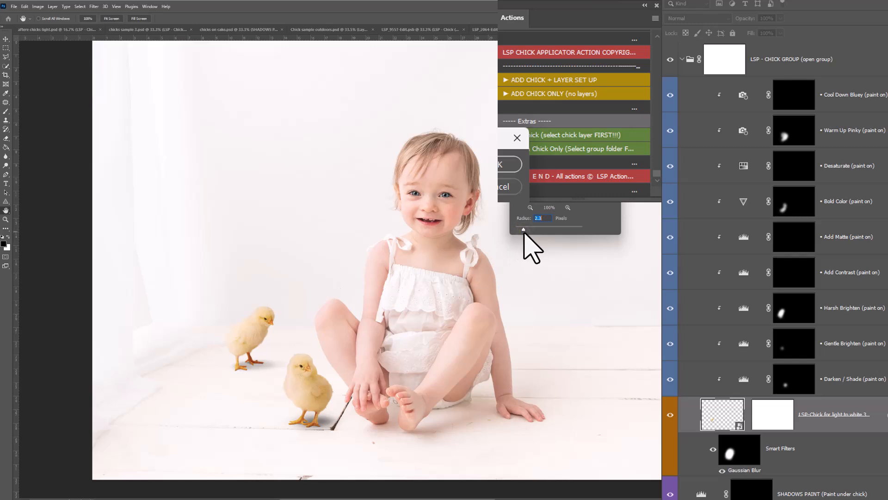
pyautogui.press('Return')
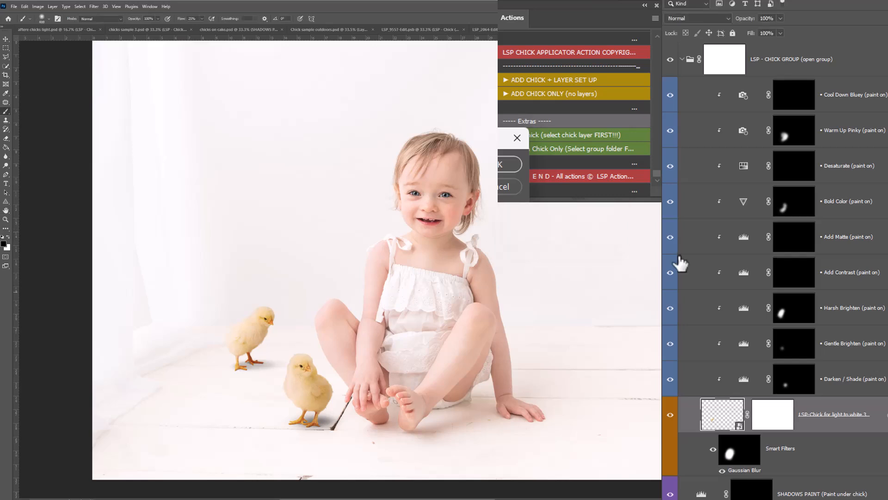
# - Paint white on the second chick's Harsh Brighten mask over its front side facing the toddler
pyautogui.click(795, 323)
pyautogui.press('x')
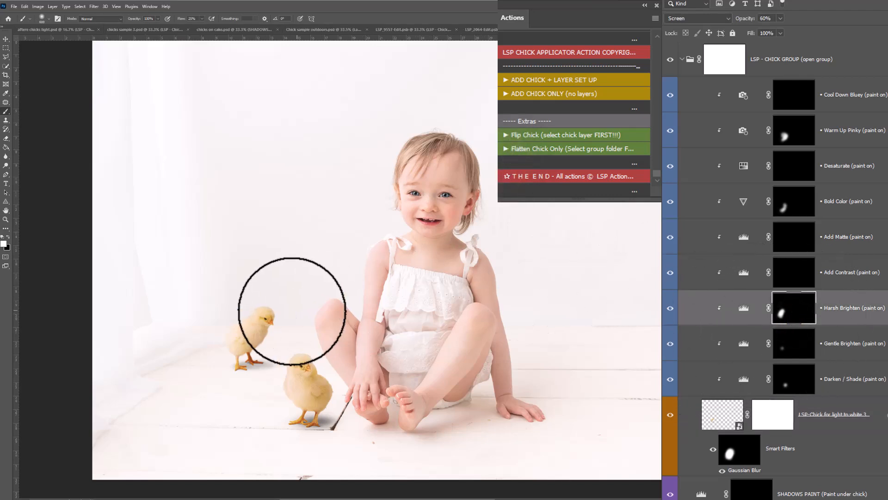
pyautogui.moveTo(292, 316)
pyautogui.mouseDown()
pyautogui.moveTo(260, 361)
pyautogui.moveTo(266, 388)
pyautogui.moveTo(224, 382)
pyautogui.moveTo(113, 417)
pyautogui.moveTo(248, 355)
pyautogui.mouseUp()
pyautogui.press('v')
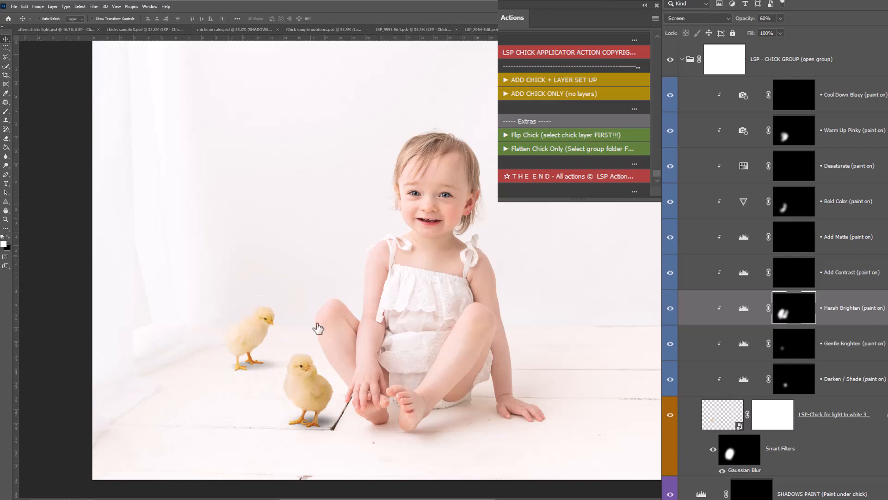
# - Select the second chick's LSP - CHICK GROUP and nudge it very slightly toward the toddler
pyautogui.click(768, 58)
pyautogui.press('b')
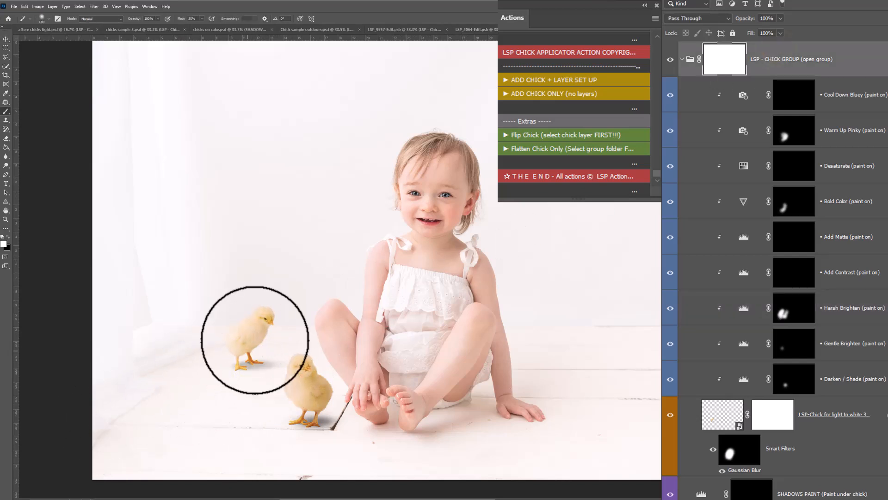
pyautogui.press('v')
pyautogui.moveTo(252, 332)
pyautogui.mouseDown()
pyautogui.moveTo(264, 327)
pyautogui.moveTo(250, 343)
pyautogui.mouseUp()
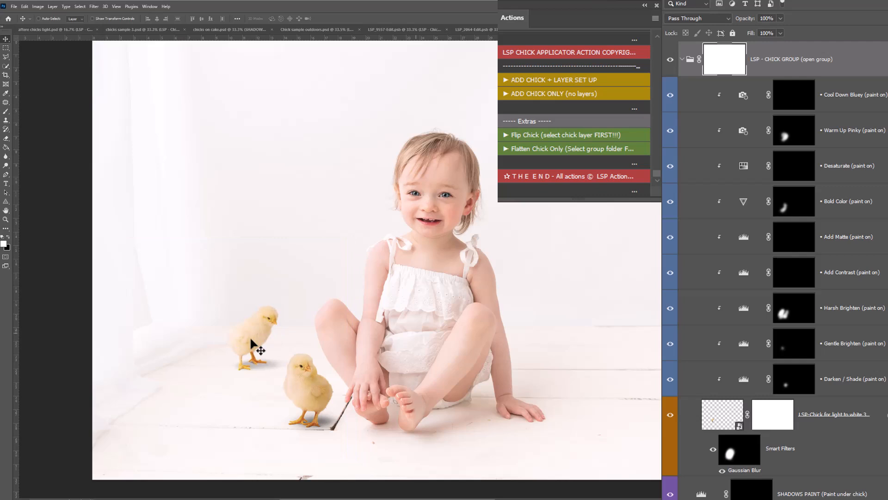
# - Paint white over the second chick on its Add Matte mask
pyautogui.click(801, 175)
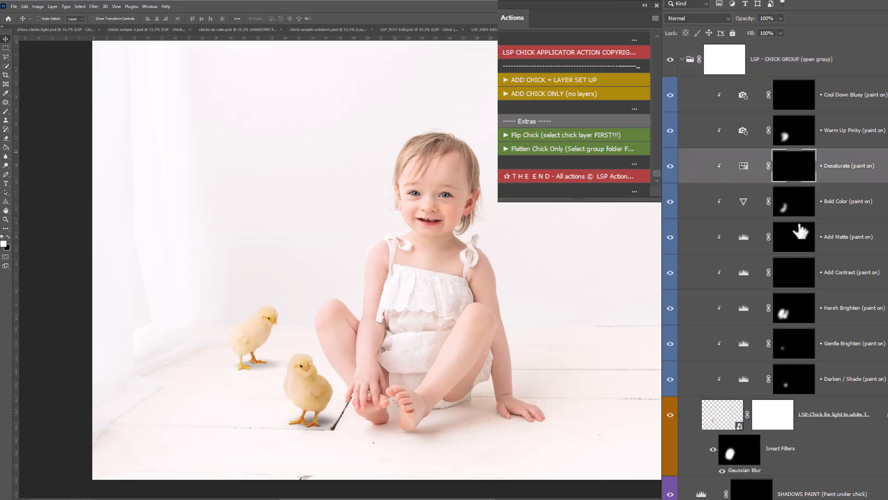
pyautogui.click(799, 238)
pyautogui.press('b')
pyautogui.click(245, 328)
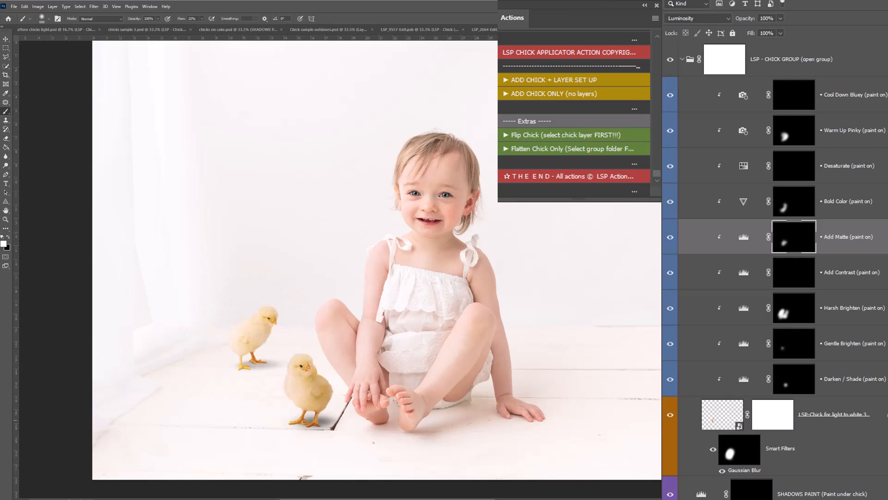
# - Try the Flip Chick action on the LSP-Chick for light to white 3 layer, flipping the chick back and forth to its original direction
pyautogui.click(791, 59)
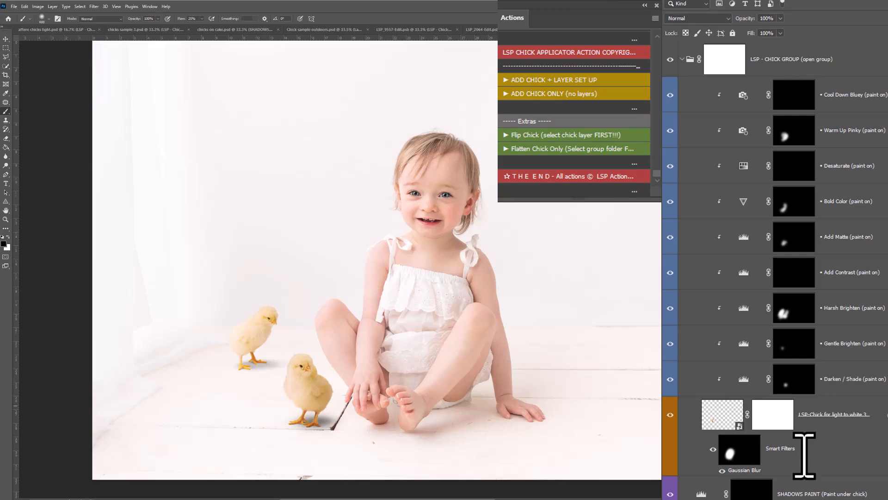
pyautogui.click(682, 59)
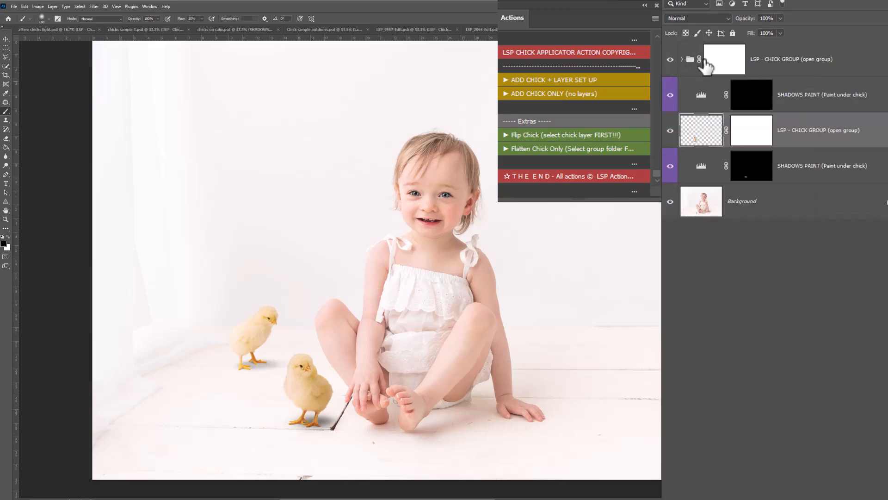
pyautogui.click(765, 66)
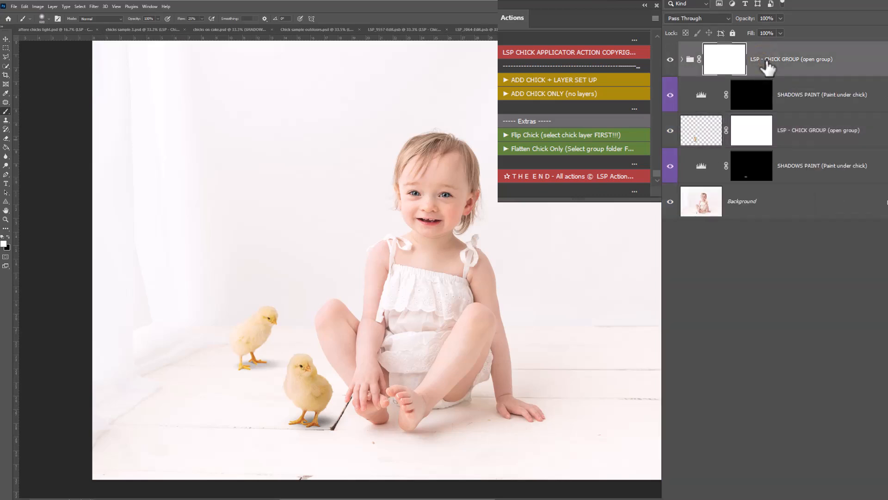
pyautogui.click(683, 59)
pyautogui.click(722, 418)
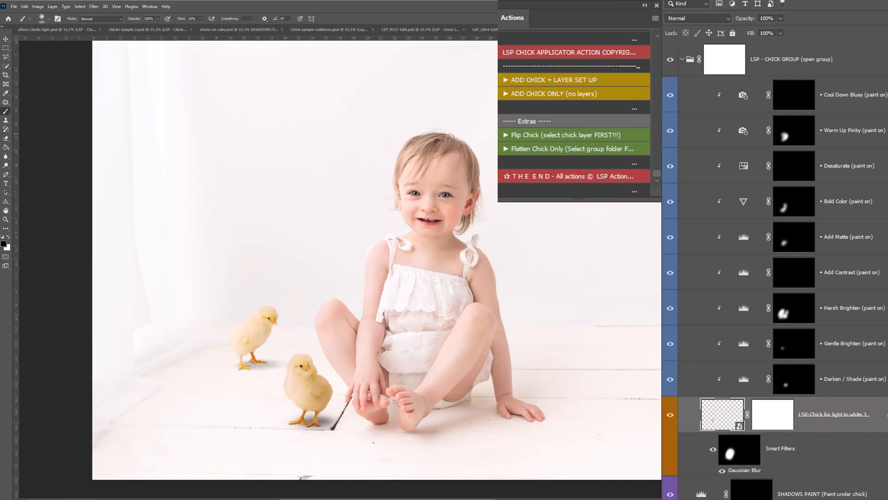
pyautogui.click(560, 136)
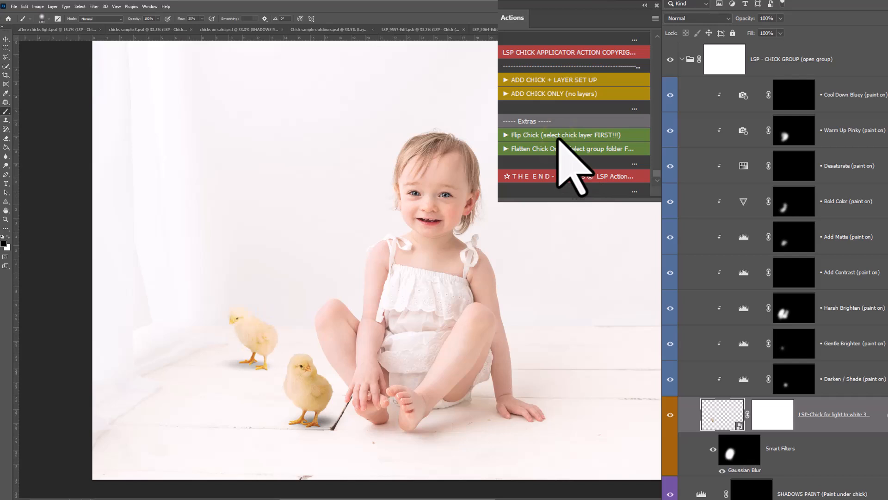
pyautogui.click(559, 136)
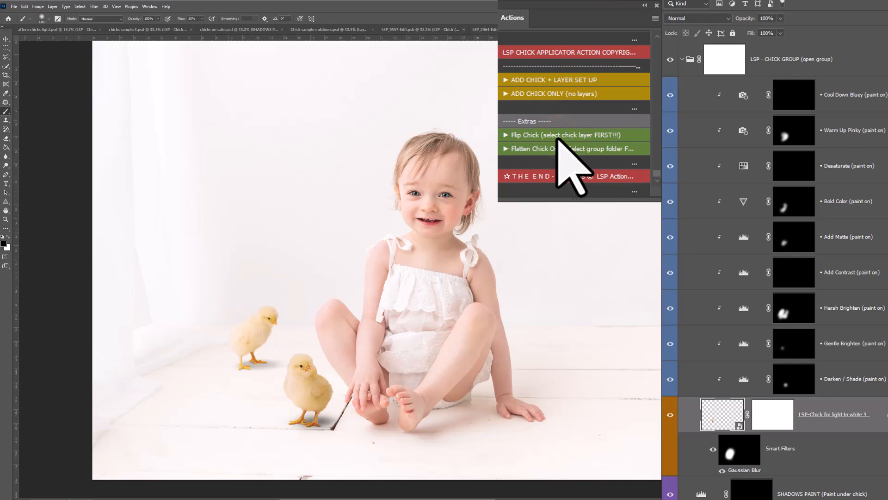
pyautogui.click(559, 135)
pyautogui.click(559, 136)
# - Compare the photo with and without all chick and shadow layers, and look through the chick group's contents
pyautogui.click(682, 60)
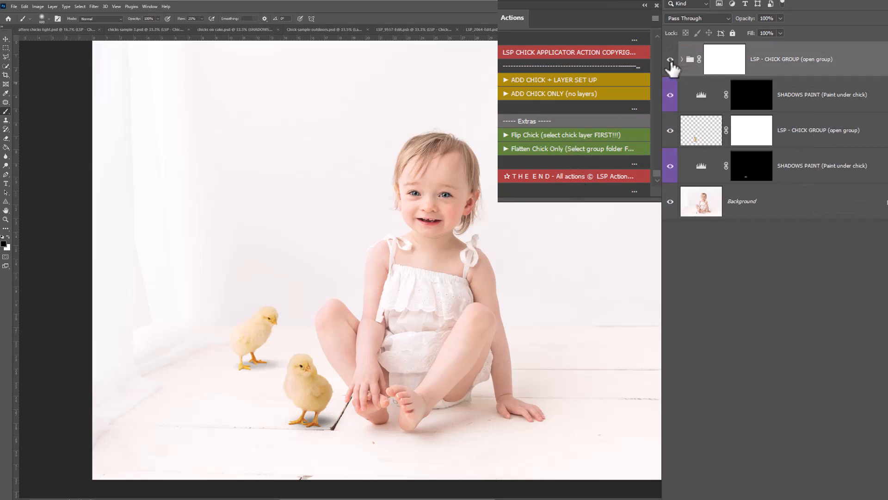
pyautogui.click(672, 123)
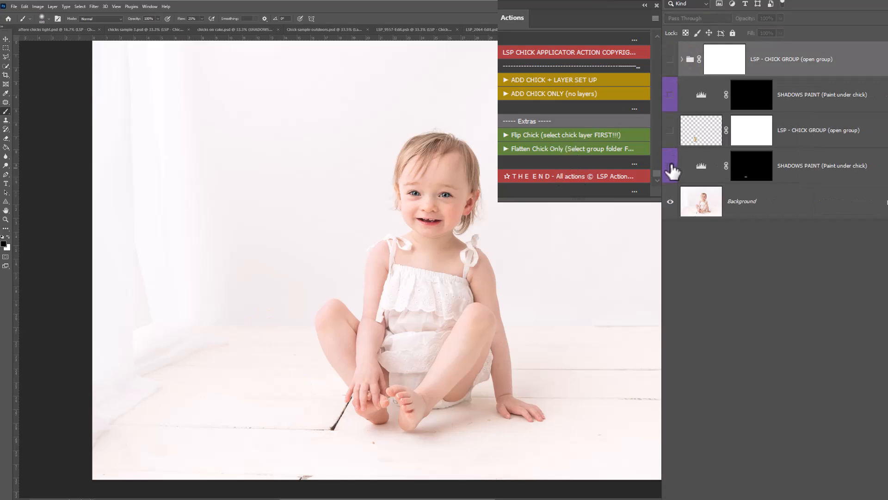
pyautogui.click(670, 59)
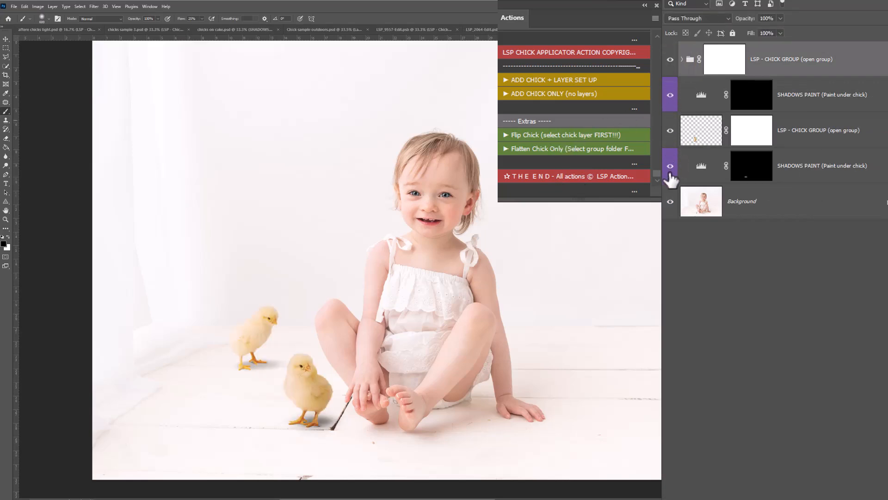
pyautogui.moveTo(673, 79); pyautogui.dragTo(671, 73)
pyautogui.moveTo(668, 168); pyautogui.dragTo(672, 72)
pyautogui.click(684, 60)
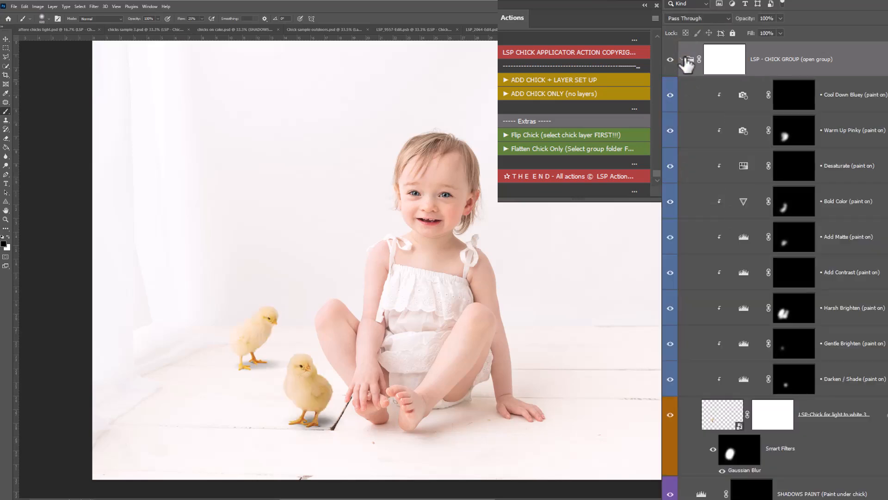
pyautogui.click(684, 60)
pyautogui.click(684, 60)
pyautogui.click(685, 59)
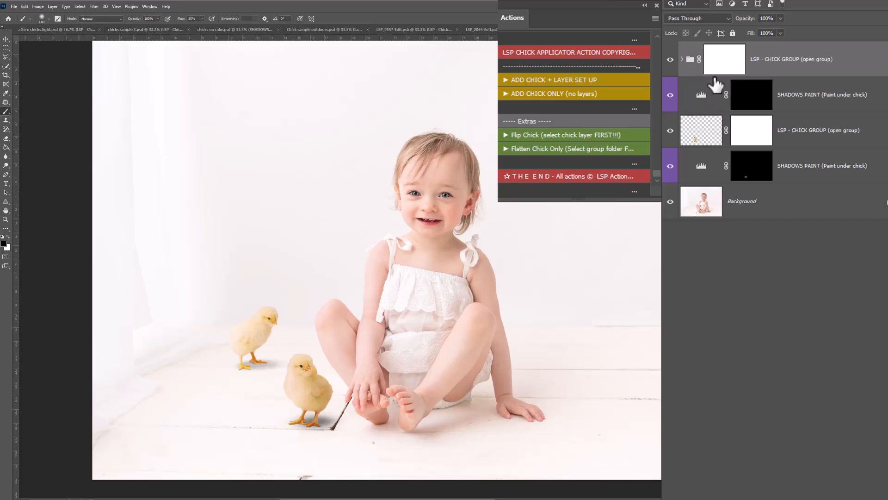
# - Select the first chick's flattened layer together with its SHADOWS PAINT layer and move them to the floor on the toddler's other side
pyautogui.click(793, 134)
pyautogui.keyDown('shift'); pyautogui.click(788, 169); pyautogui.keyUp('shift')
pyautogui.press('v')
pyautogui.moveTo(300, 401); pyautogui.dragTo(546, 379)
# - Run the ADD CHICK ONLY action above the chick group and place LSP-Chick for light to white 8.png
pyautogui.click(763, 63)
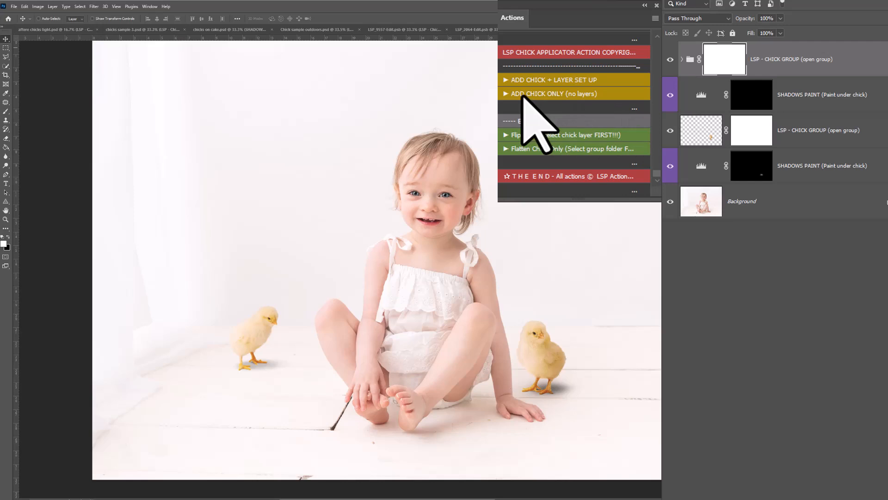
pyautogui.click(522, 96)
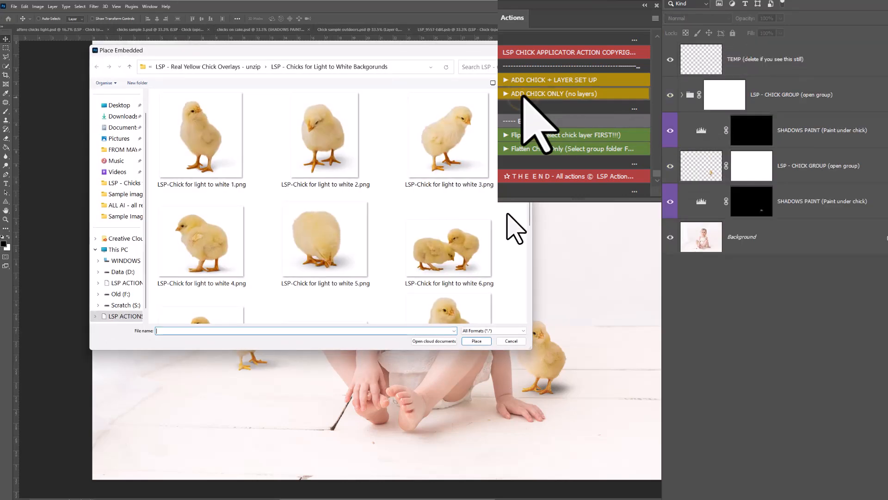
pyautogui.scroll(-2, 507, 214)
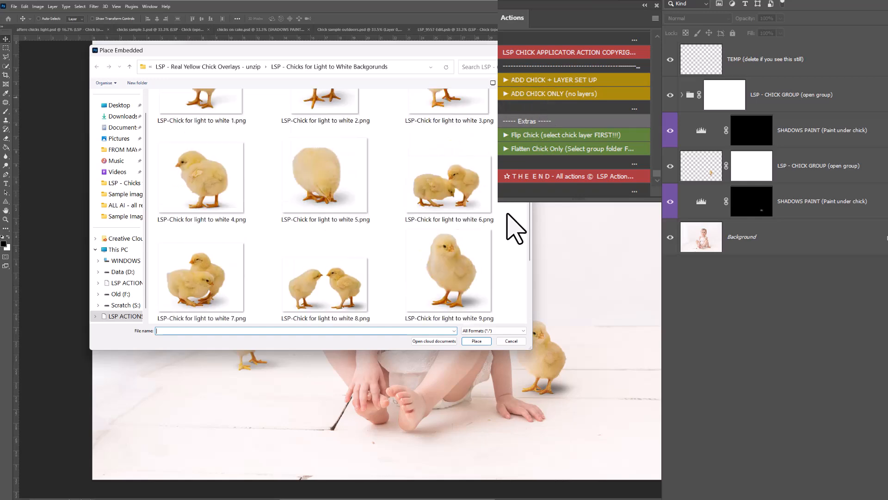
pyautogui.scroll(-3, 511, 224)
pyautogui.doubleClick(321, 208)
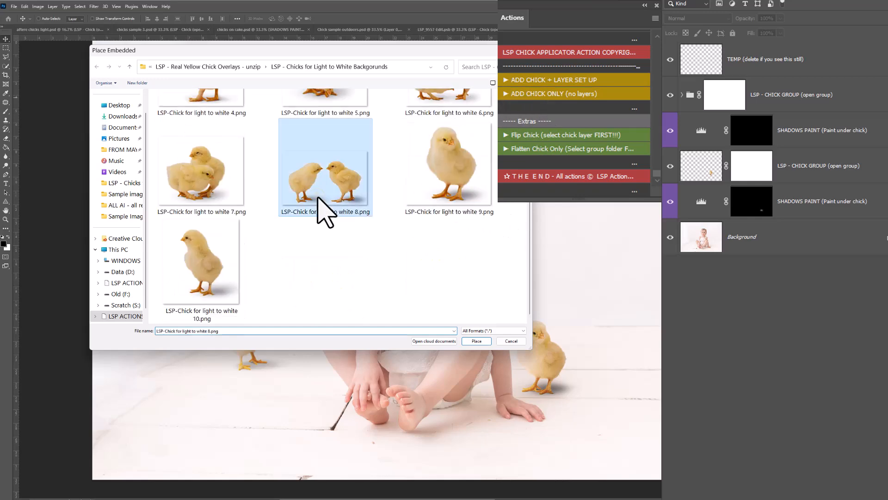
# - Scale down the placed chick pair and position it on the floor beside the toddler's feet, in front of the back chick
pyautogui.moveTo(399, 113); pyautogui.dragTo(390, 287)
pyautogui.moveTo(422, 330); pyautogui.dragTo(276, 372)
pyautogui.moveTo(241, 323); pyautogui.dragTo(242, 366)
pyautogui.moveTo(261, 396); pyautogui.dragTo(282, 402)
pyautogui.moveTo(262, 368); pyautogui.dragTo(263, 365)
pyautogui.moveTo(281, 398); pyautogui.dragTo(301, 395)
pyautogui.moveTo(285, 362); pyautogui.dragTo(284, 358)
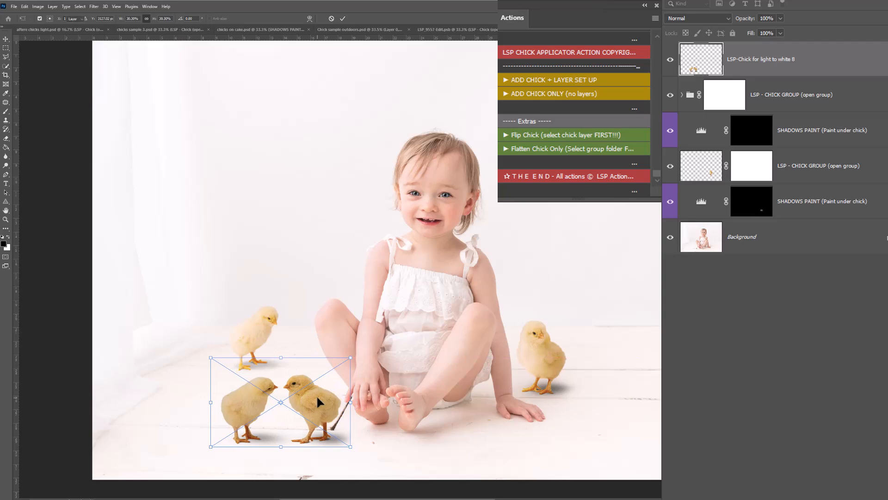
pyautogui.press('Return')
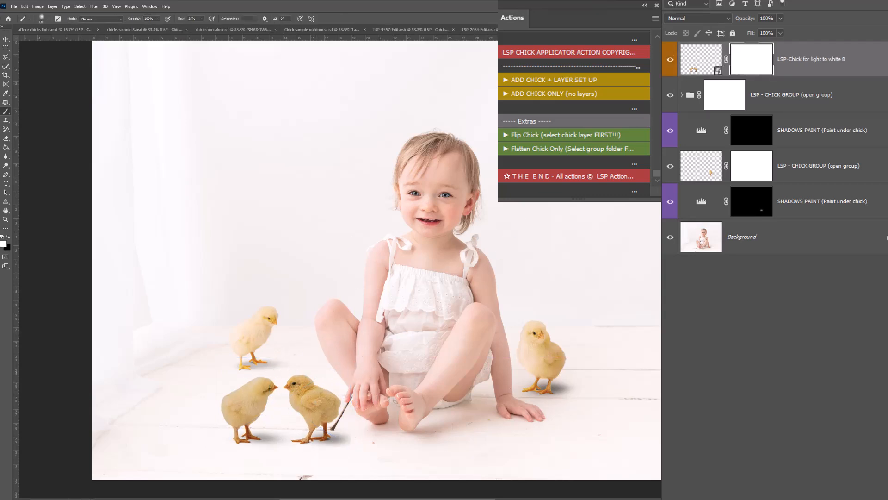
# - Paint black with a smaller brush on the chick pair's layer mask to fade the shadow edge nearest the toddler's feet
pyautogui.click(699, 60)
pyautogui.click(669, 62)
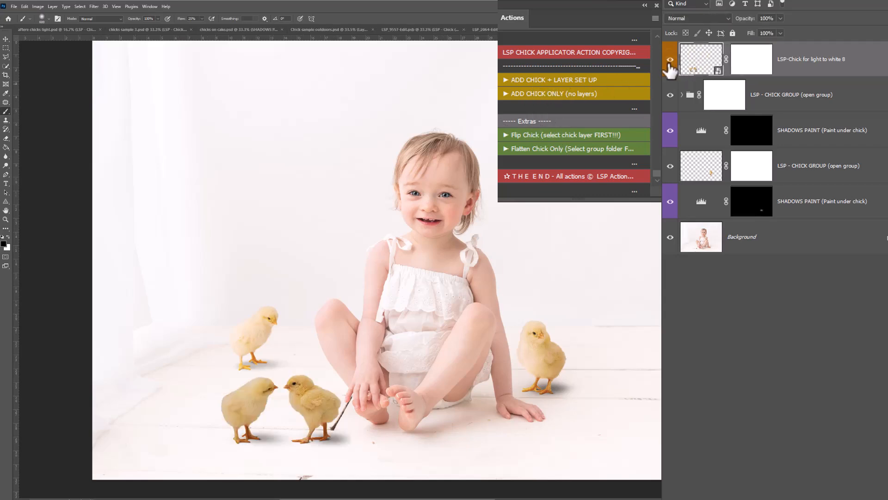
pyautogui.click(753, 60)
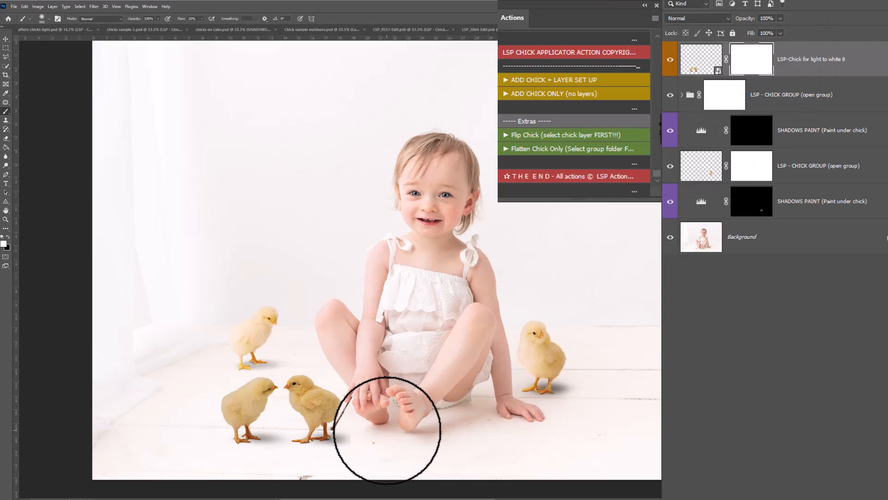
pyautogui.press('[')
pyautogui.press('[')
pyautogui.press('[')
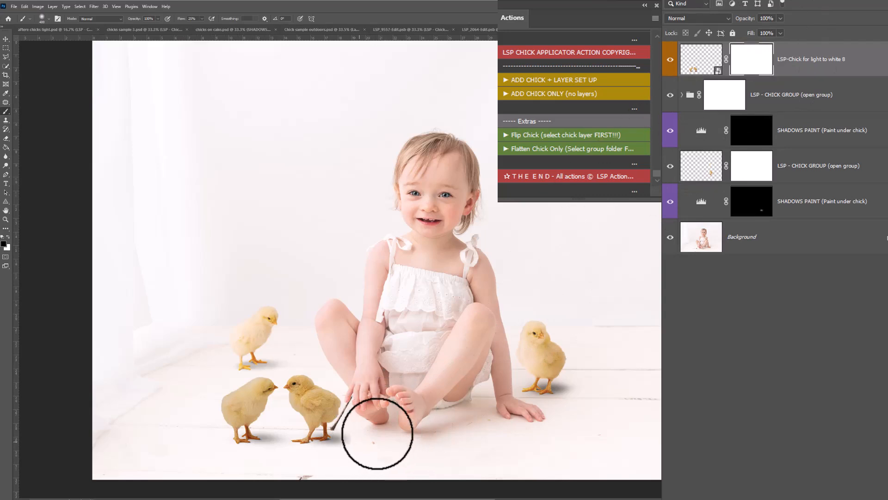
pyautogui.click(349, 443)
pyautogui.moveTo(356, 426)
pyautogui.mouseDown()
pyautogui.moveTo(354, 450)
pyautogui.moveTo(379, 435)
pyautogui.moveTo(365, 459)
pyautogui.moveTo(387, 449)
pyautogui.mouseUp()
# - Adjust the brush size and paint black on the chick pair's mask over the shadow between the two chicks
pyautogui.press(']')
pyautogui.press(']')
pyautogui.press(']')
pyautogui.press(']')
pyautogui.press(']')
pyautogui.press('[')
pyautogui.press('[')
pyautogui.press('[')
pyautogui.press('[')
pyautogui.click(278, 437)
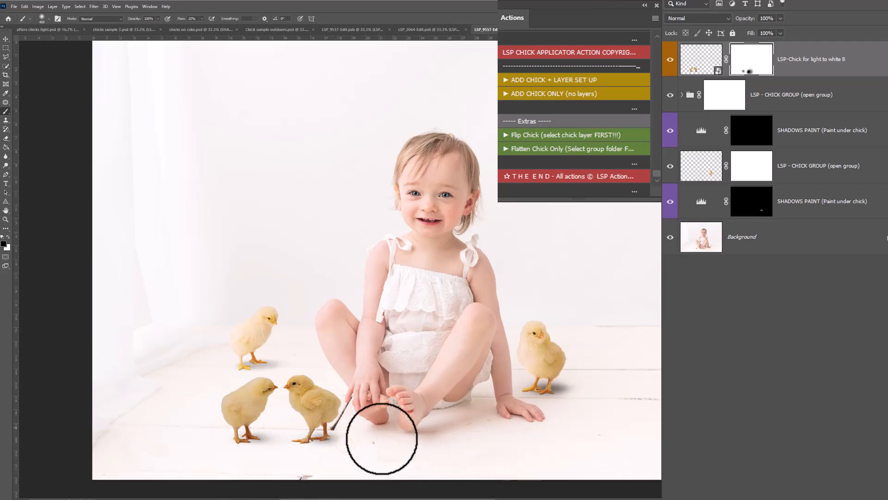
# - Paint black on the flattened LSP - CHICK GROUP mask to soften the shadow beside the single chick near the toddler's hand
pyautogui.click(564, 393)
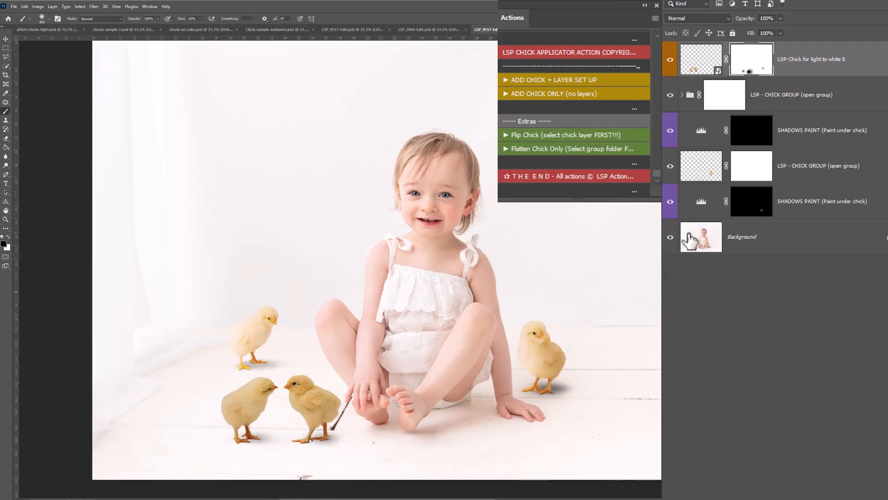
pyautogui.click(752, 165)
pyautogui.moveTo(573, 387); pyautogui.dragTo(547, 396)
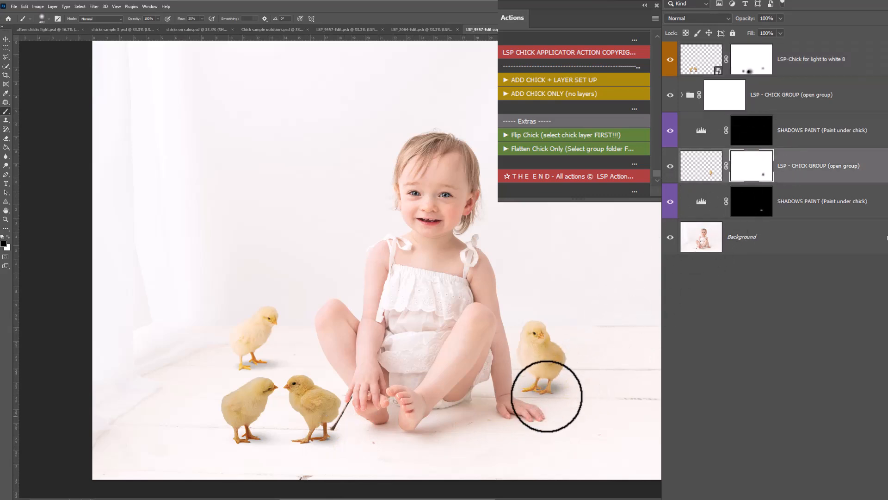
# - Apply a Gaussian Blur smart filter with a 1.4 pixel radius to the LSP-Chick for light to white 8 layer
pyautogui.click(745, 65)
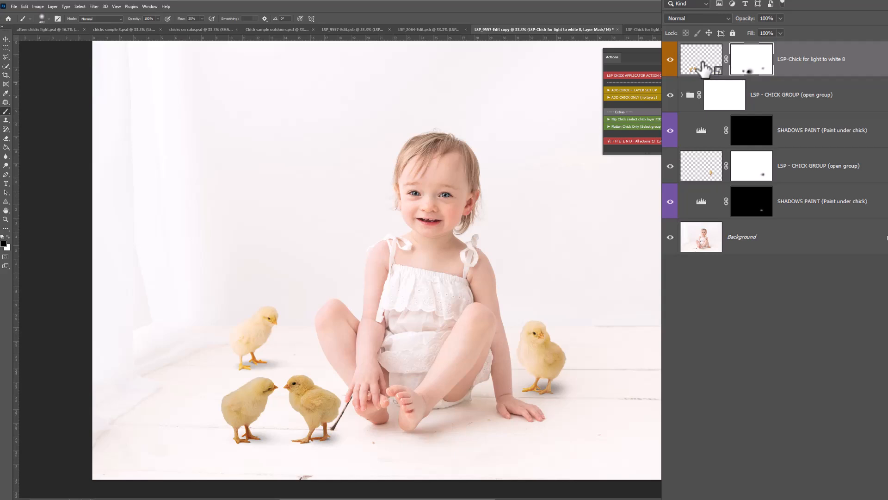
pyautogui.click(95, 7)
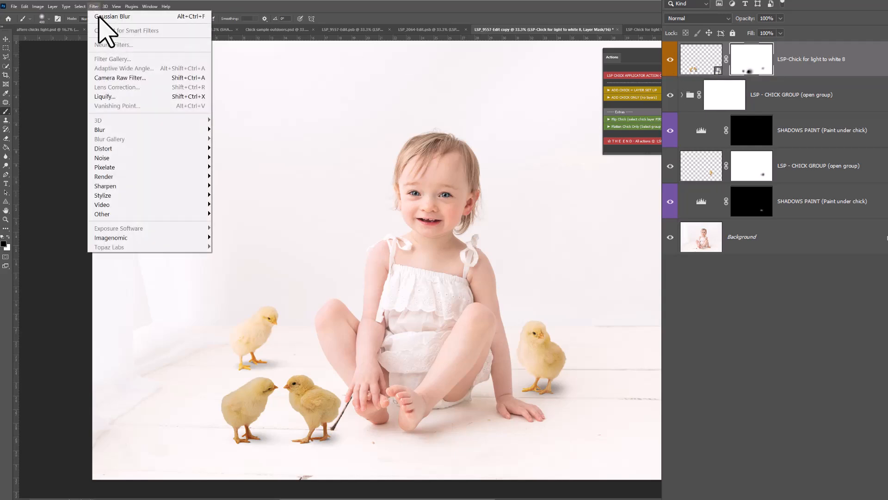
pyautogui.moveTo(127, 130)
pyautogui.click(234, 167)
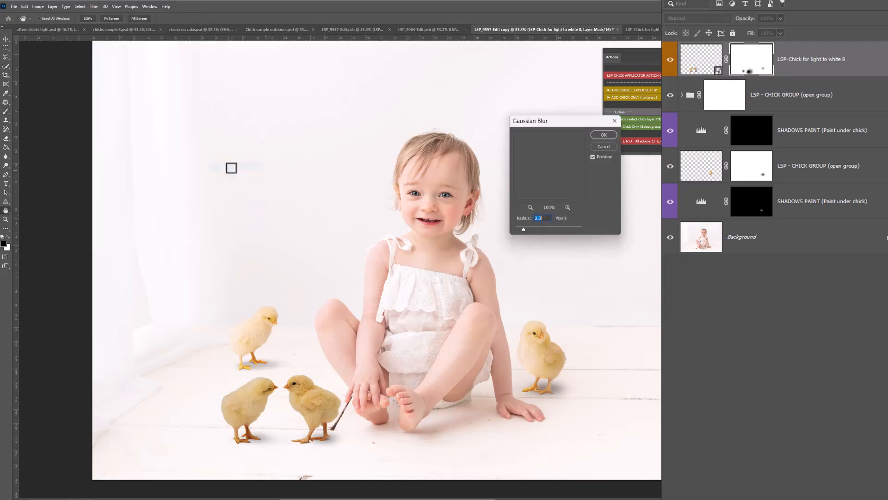
pyautogui.moveTo(515, 229); pyautogui.dragTo(519, 230)
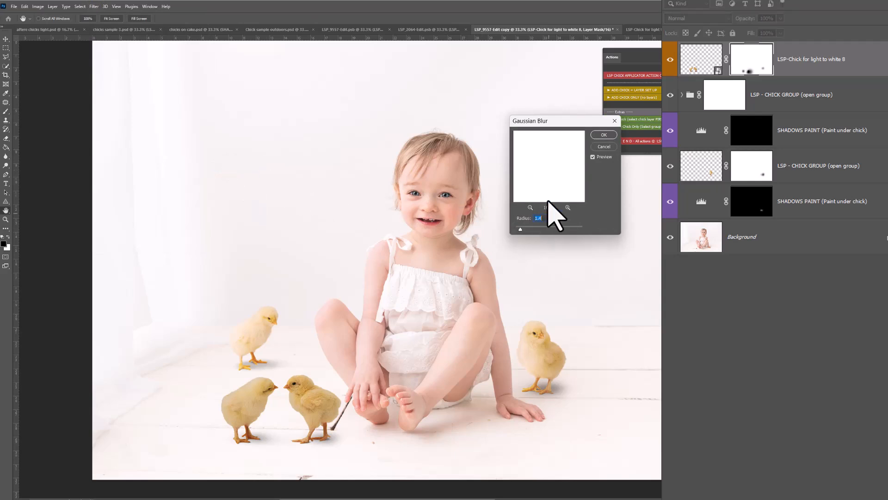
pyautogui.click(604, 135)
# - Invert the Gaussian Blur filter mask to black and paint white over the chick pair to reveal the blur selectively
pyautogui.click(703, 108)
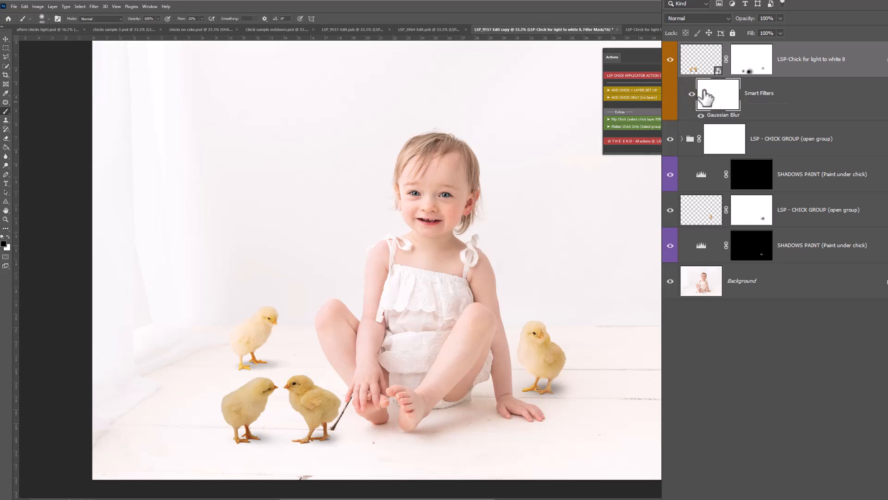
pyautogui.hotkey('ctrl', 'i')
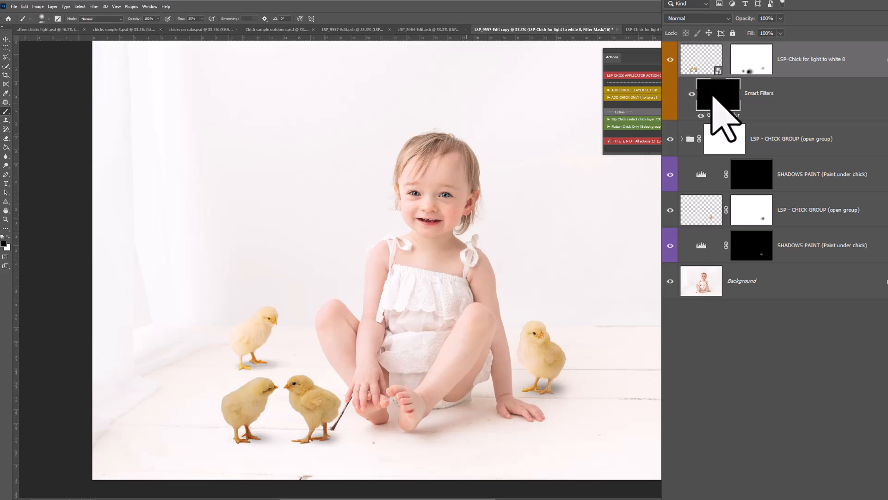
pyautogui.click(7, 236)
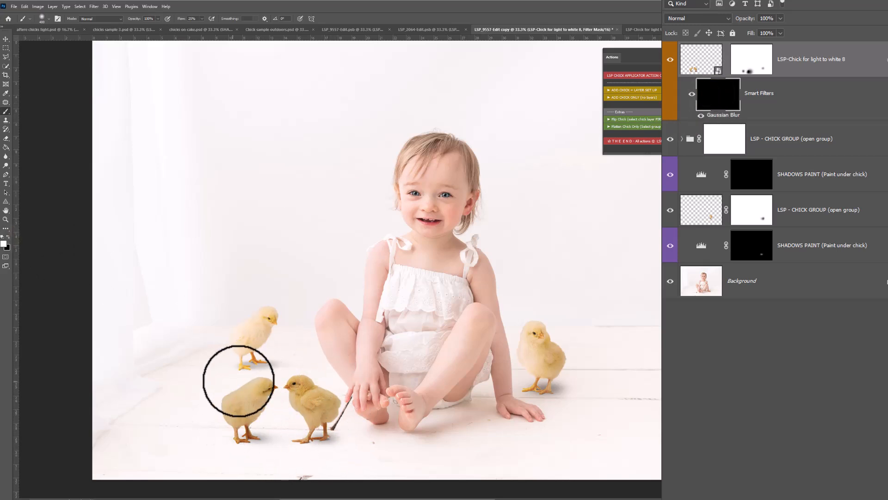
pyautogui.moveTo(228, 446)
pyautogui.mouseDown()
pyautogui.moveTo(260, 421)
pyautogui.moveTo(301, 423)
pyautogui.moveTo(260, 438)
pyautogui.mouseUp()
# - Add a Levels adjustment layer above LSP-Chick for light to white 8 and clip it to that chick layer
pyautogui.press('z')
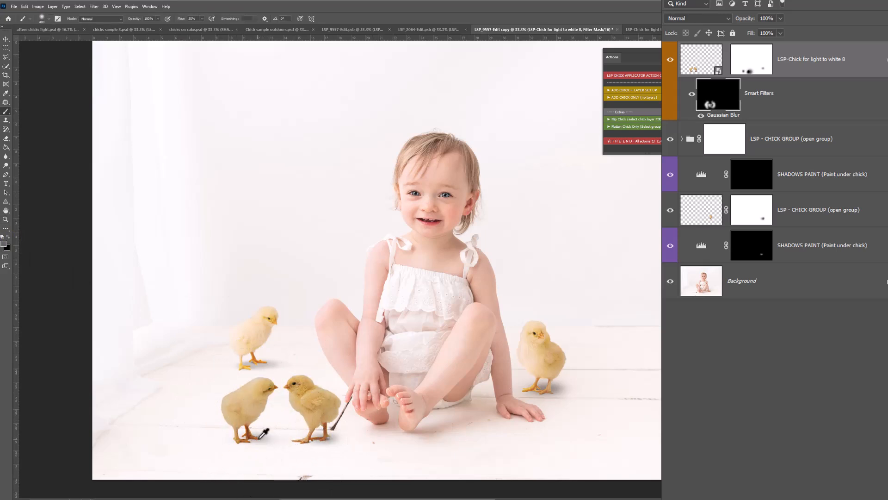
pyautogui.click(257, 440)
pyautogui.click(260, 434)
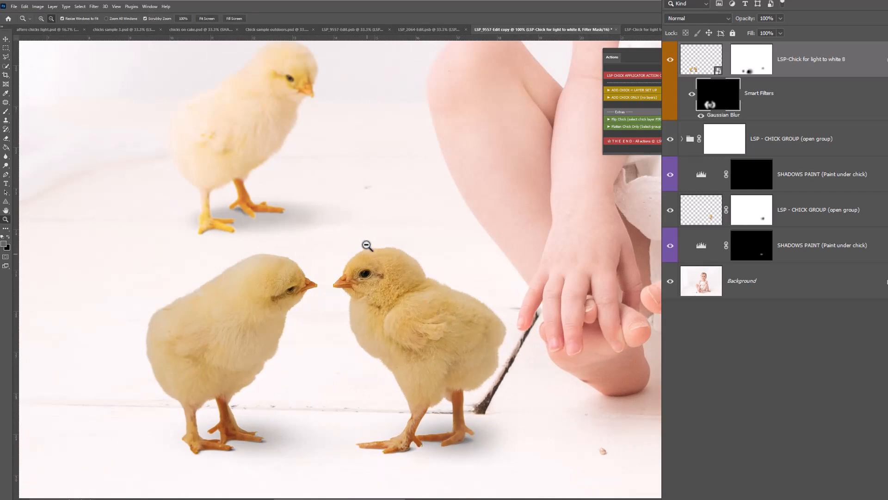
pyautogui.click(800, 72)
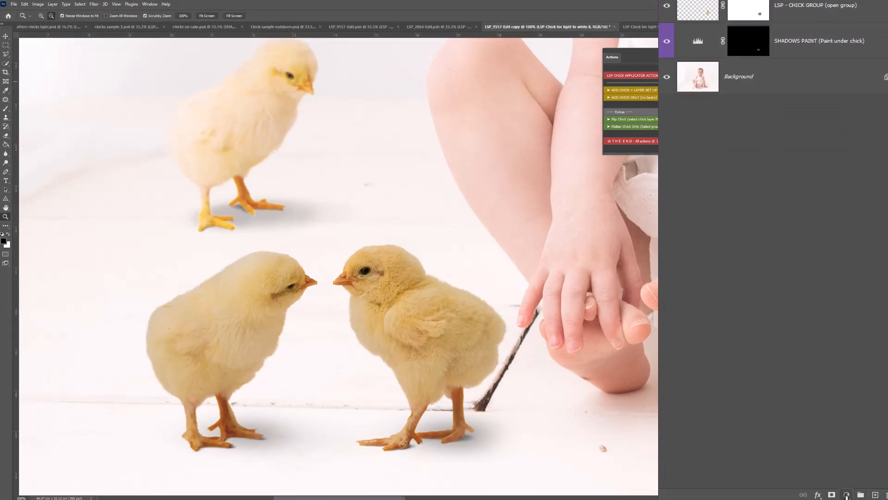
pyautogui.click(846, 494)
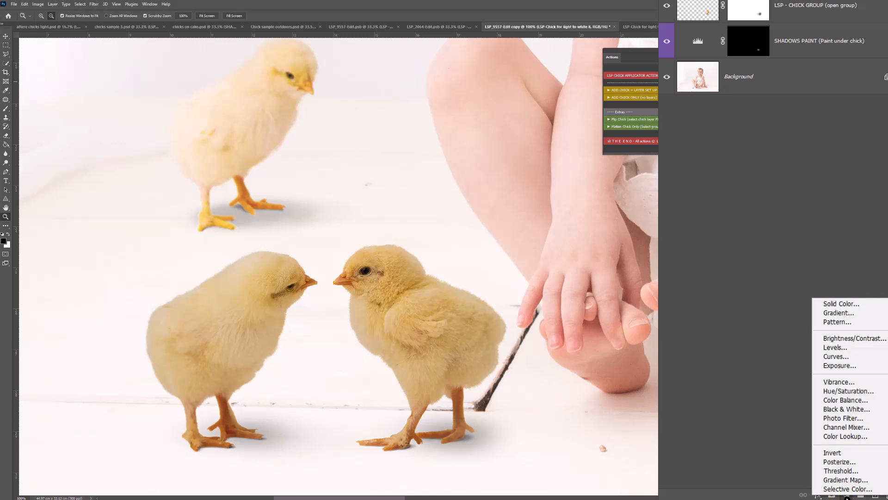
pyautogui.click(864, 351)
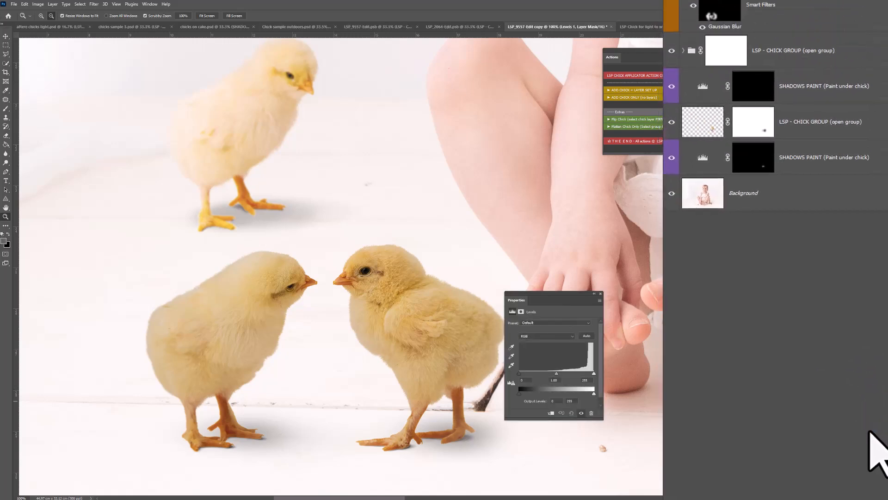
pyautogui.moveTo(557, 373)
pyautogui.mouseDown()
pyautogui.moveTo(527, 372)
pyautogui.moveTo(589, 374)
pyautogui.moveTo(544, 374)
pyautogui.moveTo(557, 375)
pyautogui.mouseUp()
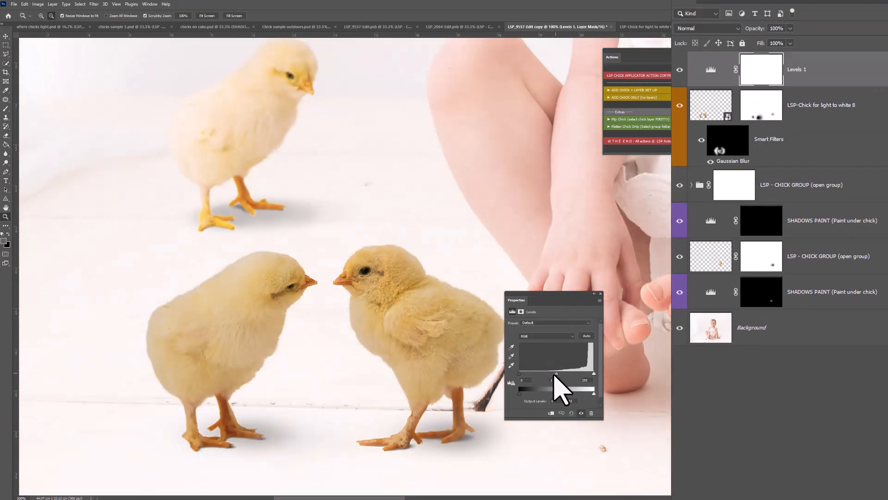
pyautogui.rightClick(792, 76)
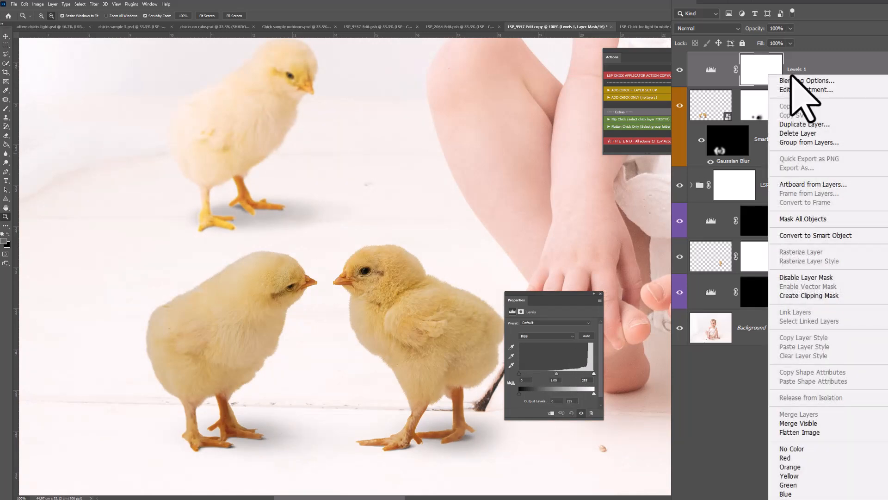
pyautogui.click(809, 295)
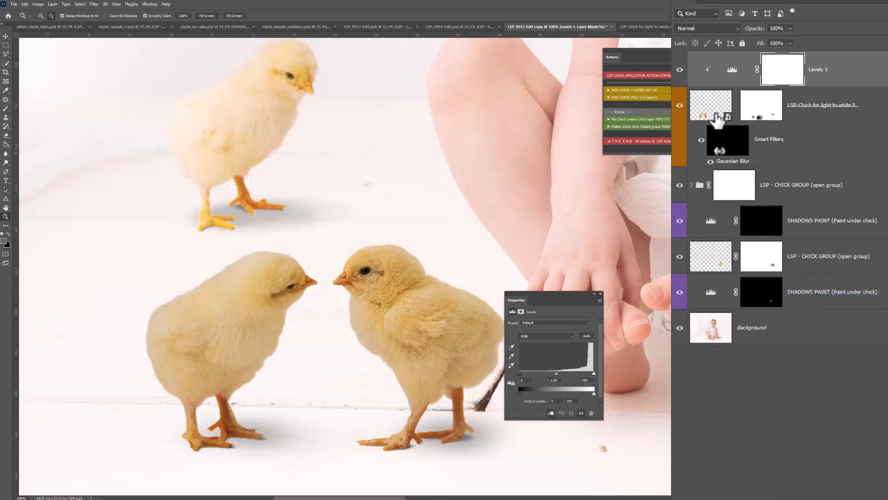
# - Brighten the chick pair in Levels 1 by setting the midtones to 1.19 and lowering the input white point
pyautogui.click(786, 79)
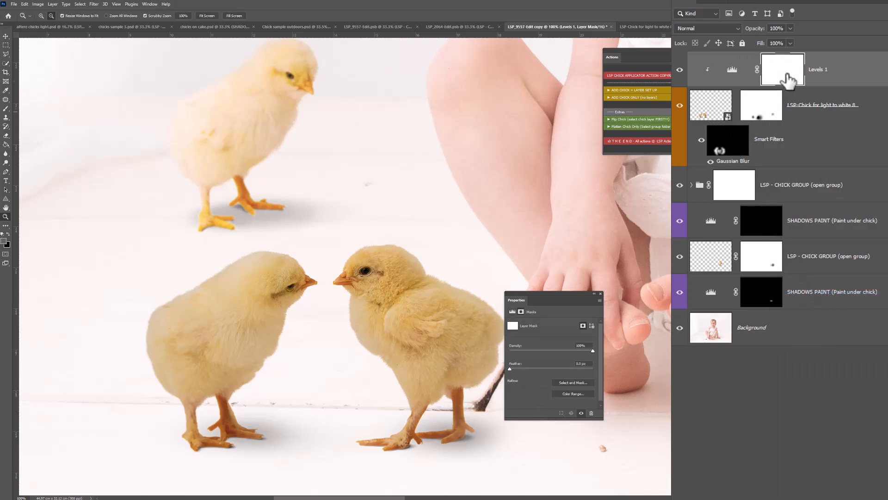
pyautogui.click(513, 312)
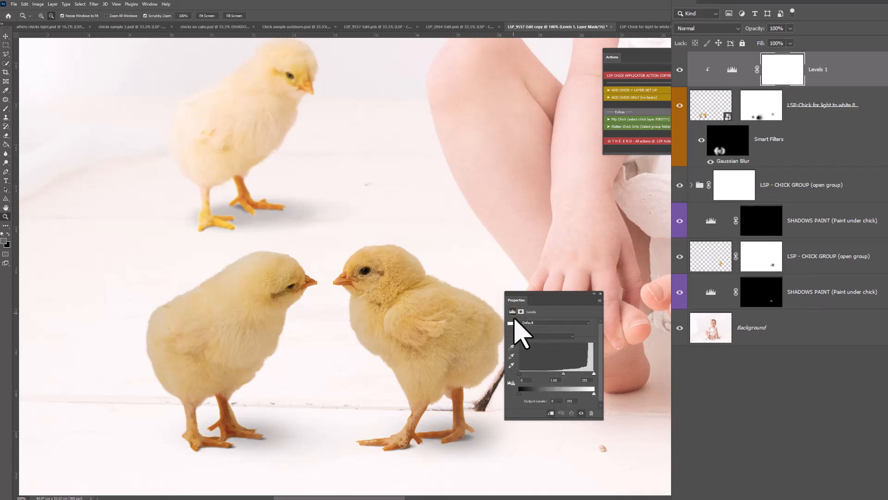
pyautogui.moveTo(519, 372); pyautogui.dragTo(601, 377)
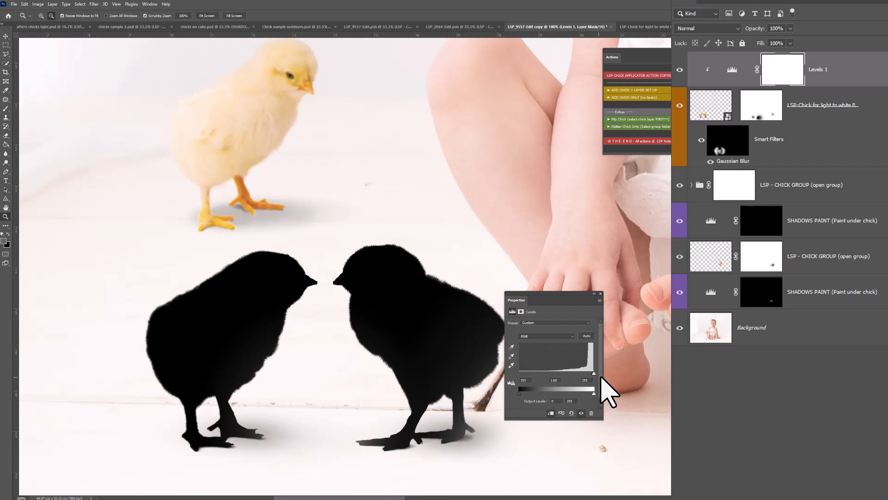
pyautogui.hotkey('ctrl', 'z')
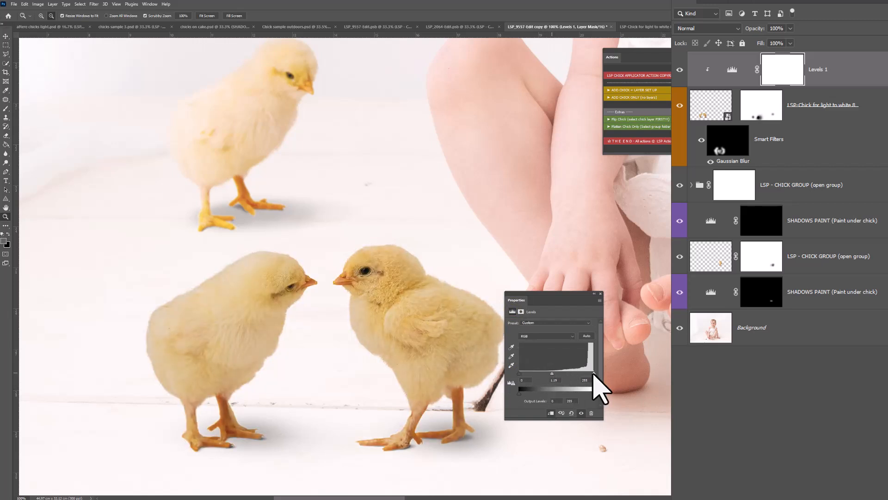
pyautogui.moveTo(590, 376); pyautogui.dragTo(585, 376)
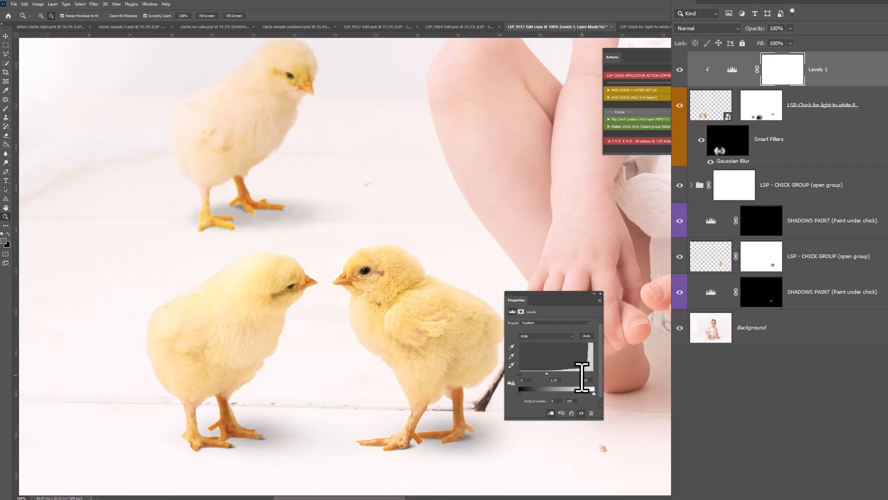
# - Invert the Levels 1 layer mask to black and paint white over both facing chicks to brighten them selectively
pyautogui.click(789, 75)
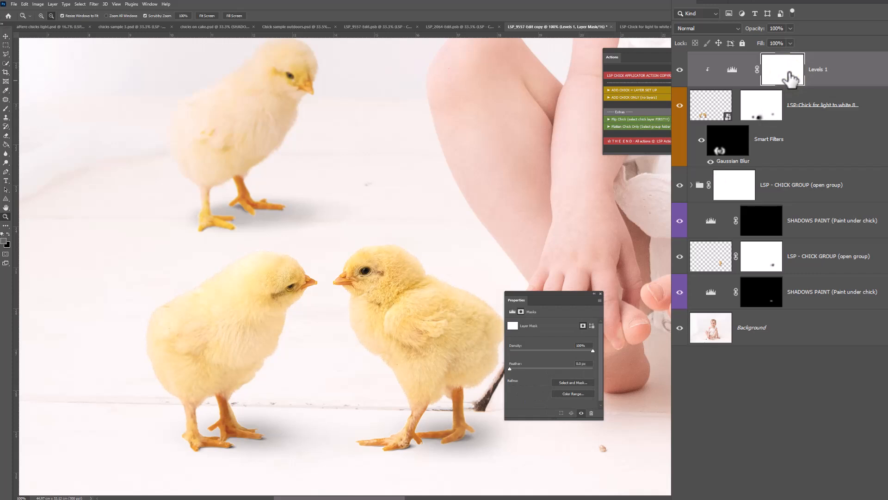
pyautogui.hotkey('ctrl', 'i')
pyautogui.press('b')
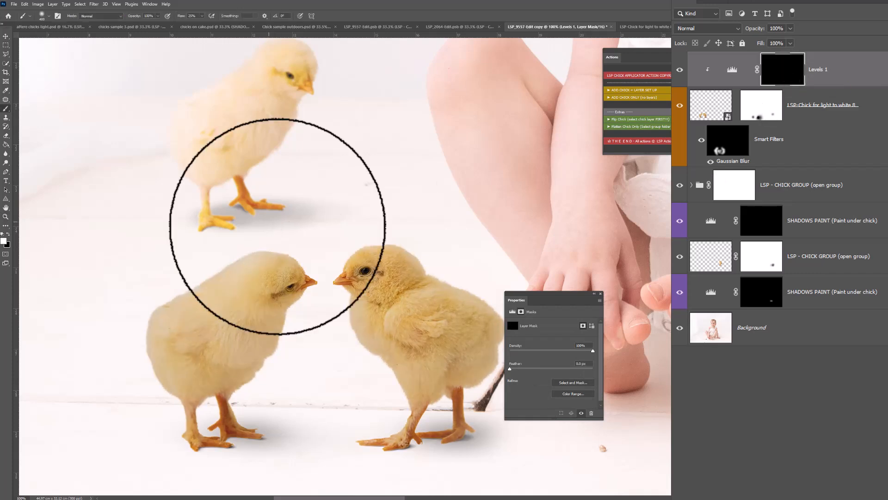
pyautogui.moveTo(199, 258)
pyautogui.mouseDown()
pyautogui.moveTo(158, 297)
pyautogui.moveTo(151, 327)
pyautogui.moveTo(196, 395)
pyautogui.moveTo(327, 269)
pyautogui.moveTo(386, 360)
pyautogui.moveTo(338, 264)
pyautogui.moveTo(347, 240)
pyautogui.moveTo(400, 236)
pyautogui.moveTo(440, 291)
pyautogui.moveTo(474, 373)
pyautogui.moveTo(240, 373)
pyautogui.moveTo(188, 309)
pyautogui.moveTo(130, 350)
pyautogui.moveTo(199, 435)
pyautogui.moveTo(342, 364)
pyautogui.moveTo(381, 368)
pyautogui.mouseUp()
# - Add a second Levels adjustment clipped to the chick pair and set its output levels to 20 and 244
pyautogui.hotkey('alt', 'space')
pyautogui.keyDown('alt'); pyautogui.click(399, 347); pyautogui.keyUp('alt')
pyautogui.keyDown('alt'); pyautogui.click(399, 347); pyautogui.keyUp('alt')
pyautogui.moveTo(418, 338); pyautogui.dragTo(350, 307)
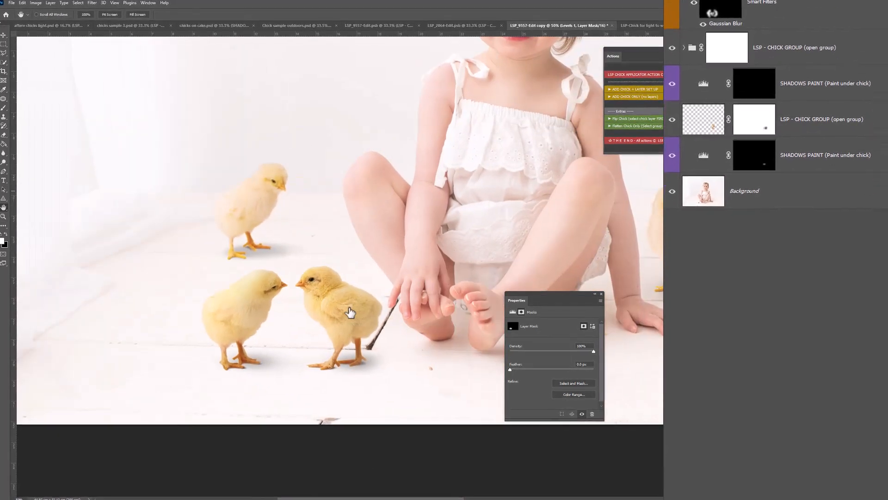
pyautogui.click(850, 495)
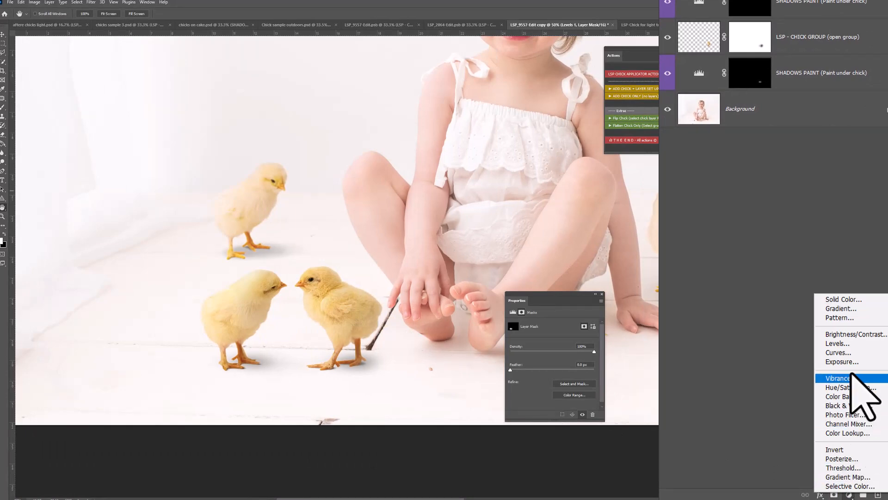
pyautogui.click(851, 344)
pyautogui.rightClick(828, 68)
pyautogui.click(840, 283)
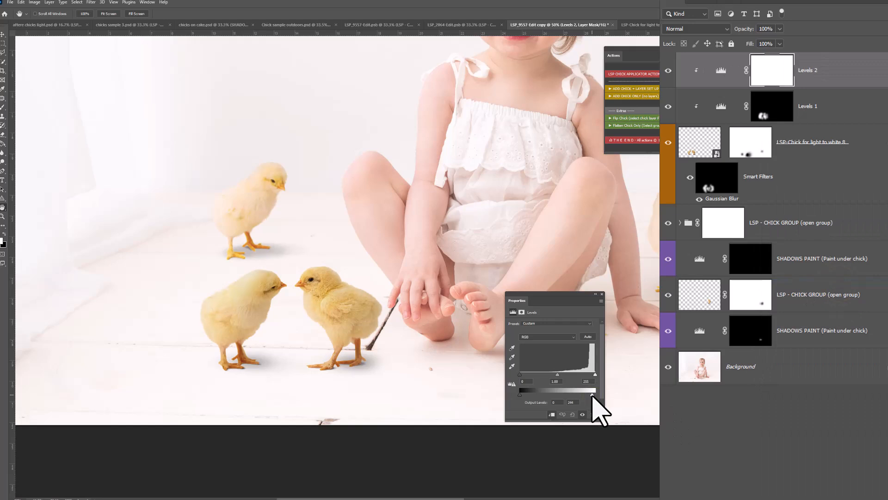
pyautogui.moveTo(522, 397)
pyautogui.mouseDown()
pyautogui.moveTo(548, 397)
pyautogui.moveTo(525, 401)
pyautogui.mouseUp()
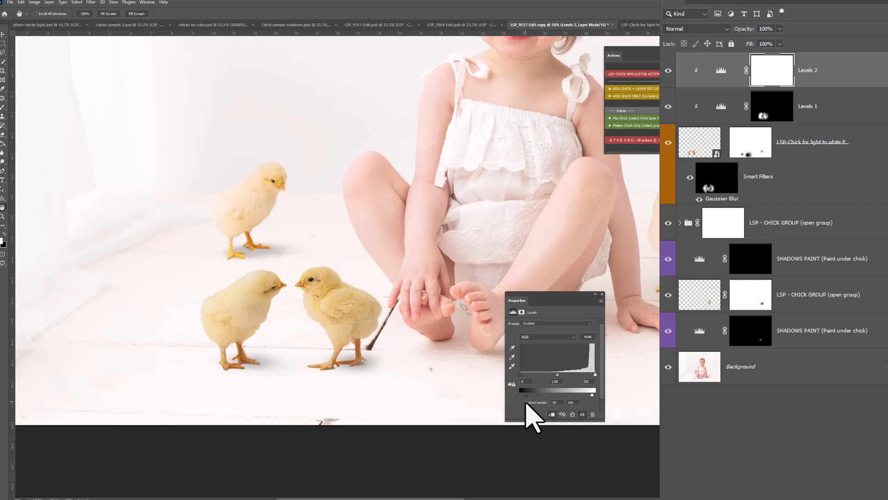
# - Compare the whole photo with the chick pair layer and its two Levels adjustments hidden and shown
pyautogui.scroll(-2, 412, 358)
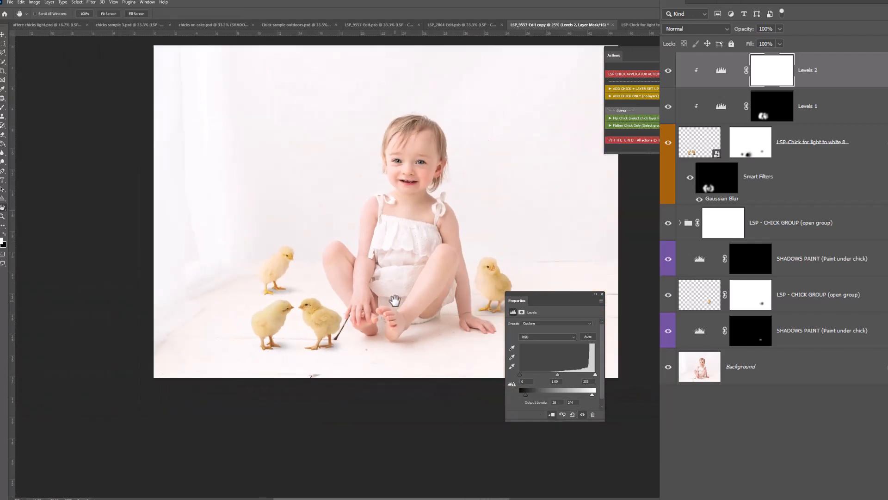
pyautogui.moveTo(511, 301); pyautogui.dragTo(549, 343)
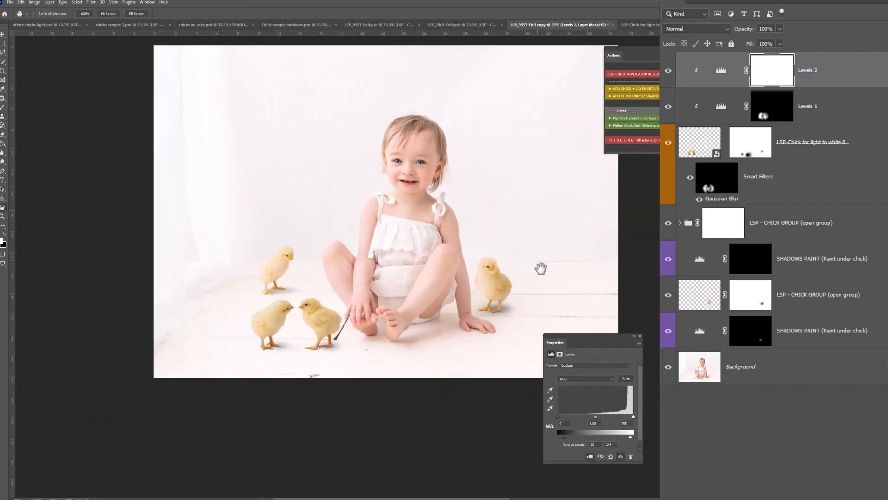
pyautogui.moveTo(668, 143); pyautogui.dragTo(667, 68)
pyautogui.moveTo(668, 145); pyautogui.dragTo(671, 74)
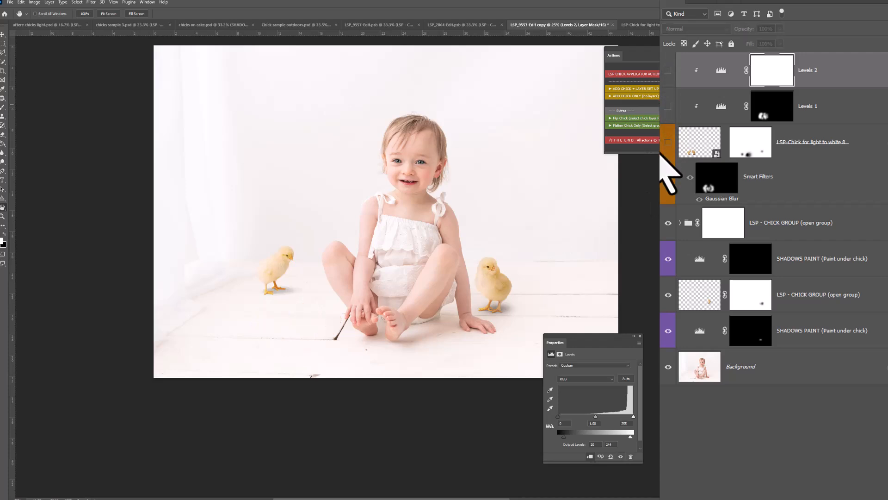
pyautogui.moveTo(668, 147); pyautogui.dragTo(668, 68)
pyautogui.moveTo(669, 144); pyautogui.dragTo(668, 70)
pyautogui.moveTo(668, 147); pyautogui.dragTo(668, 71)
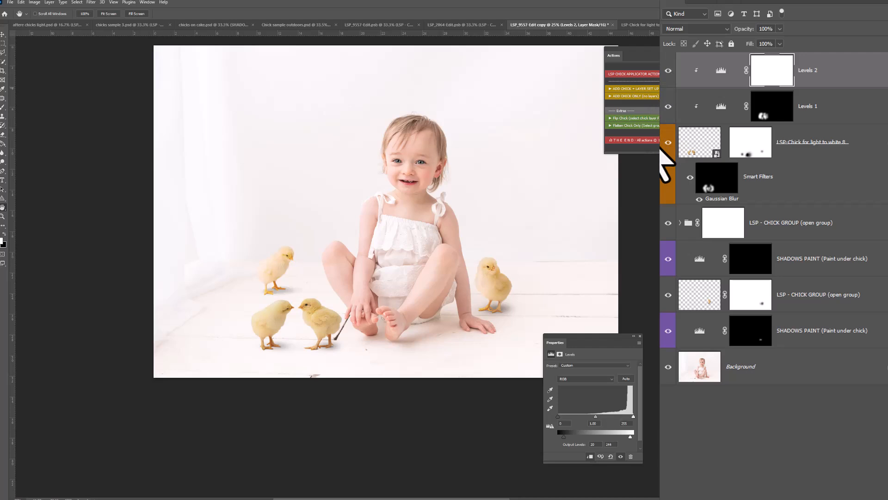
# - Try a negative hue shift with a Hue/Saturation adjustment above the Add Matte layer inside the LSP - CHICK GROUP
pyautogui.click(680, 223)
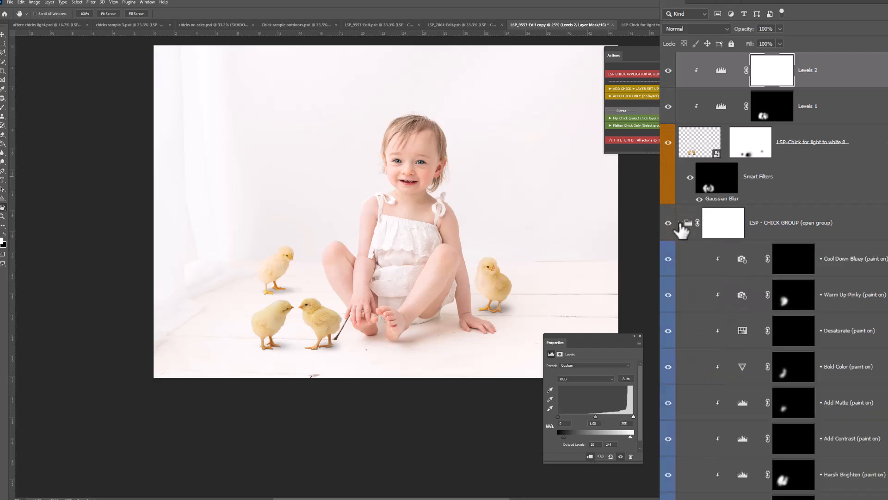
pyautogui.click(835, 414)
pyautogui.scroll(-3, 840, 430)
pyautogui.scroll(-4, 845, 451)
pyautogui.click(852, 495)
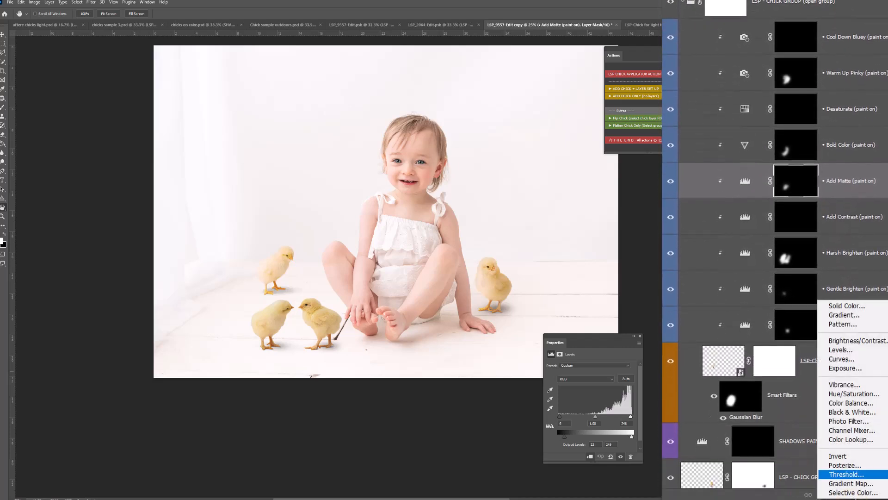
pyautogui.click(850, 394)
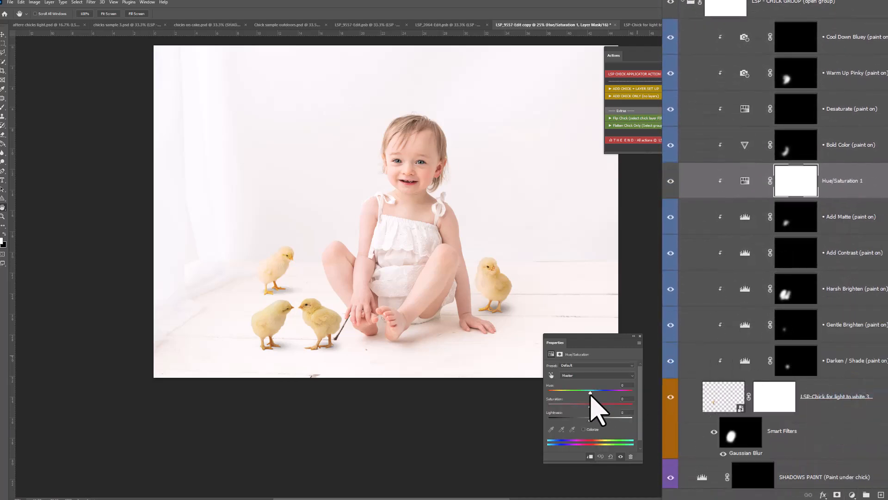
pyautogui.moveTo(591, 393); pyautogui.dragTo(566, 388)
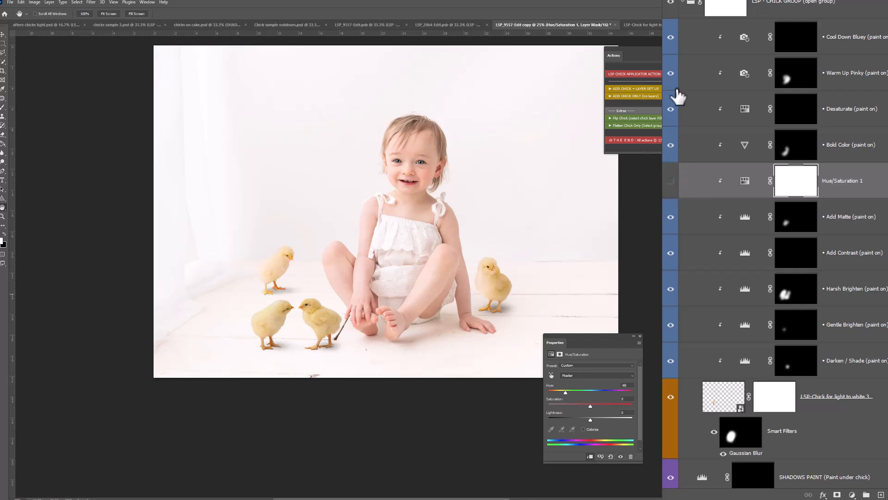
pyautogui.click(683, 2)
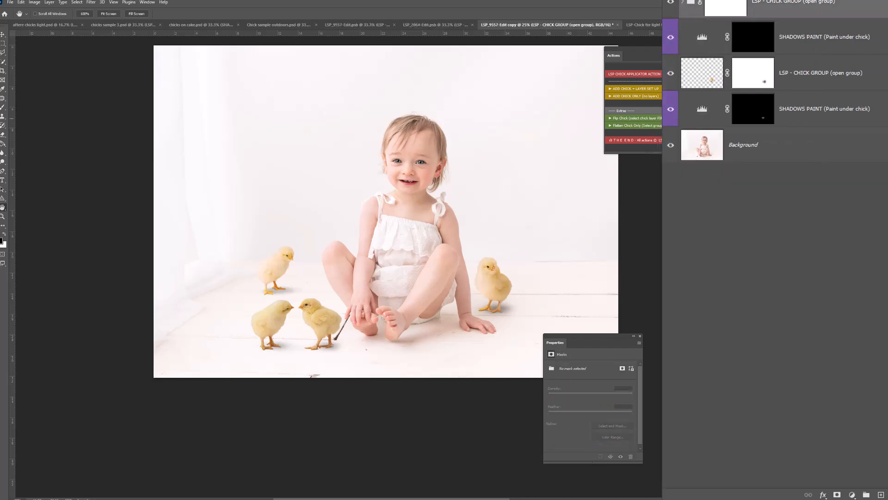
# - Place LSP-Chick for light to white 1.png as an embedded object above the Levels 2 layer
pyautogui.click(754, 2)
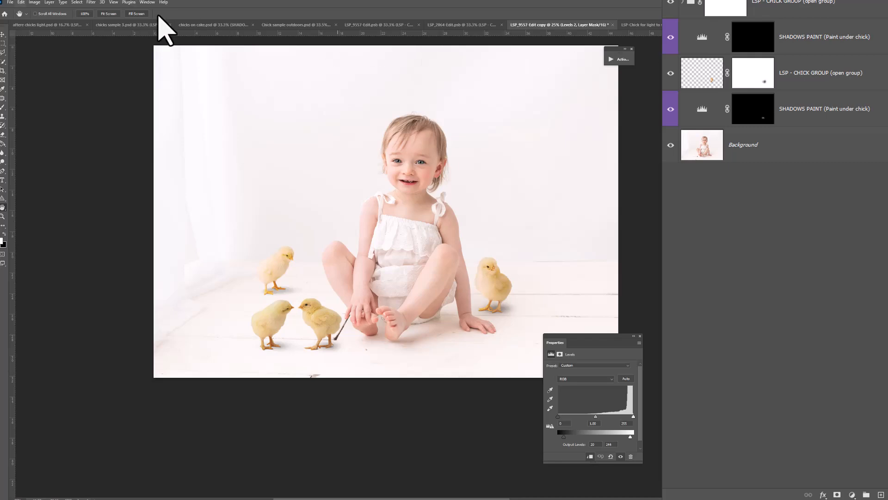
pyautogui.click(9, 2)
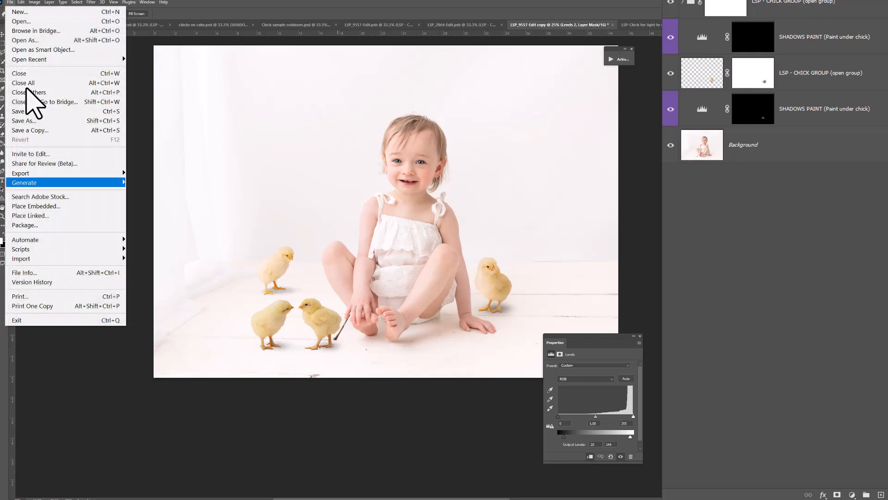
pyautogui.click(51, 206)
pyautogui.doubleClick(159, 114)
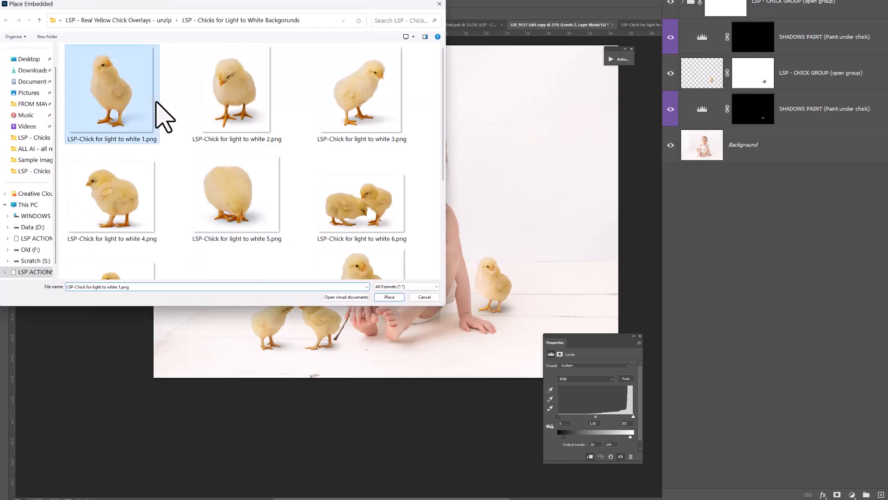
# - Scale down the placed chick and position it on the white floor to the left of the chick pair
pyautogui.moveTo(385, 80); pyautogui.dragTo(387, 209)
pyautogui.moveTo(394, 277); pyautogui.dragTo(237, 316)
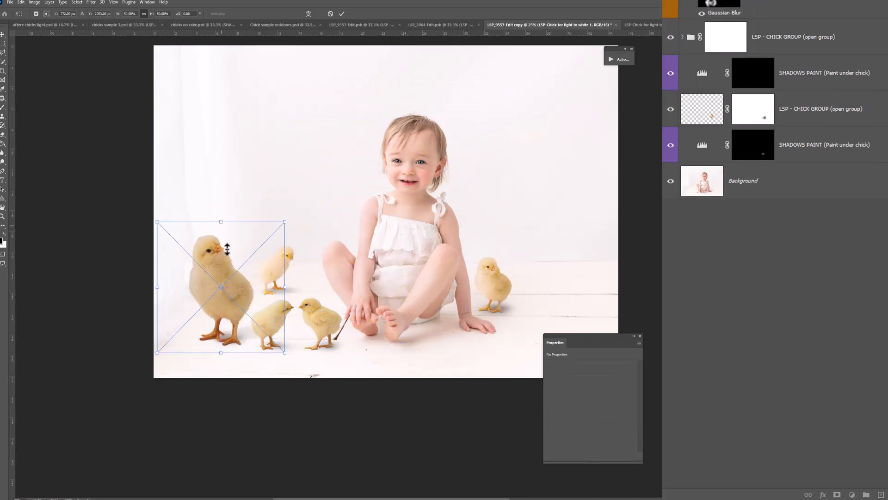
pyautogui.moveTo(220, 220); pyautogui.dragTo(220, 278)
pyautogui.moveTo(223, 311); pyautogui.dragTo(215, 316)
pyautogui.moveTo(212, 286); pyautogui.dragTo(212, 278)
pyautogui.press('Return')
pyautogui.press('h')
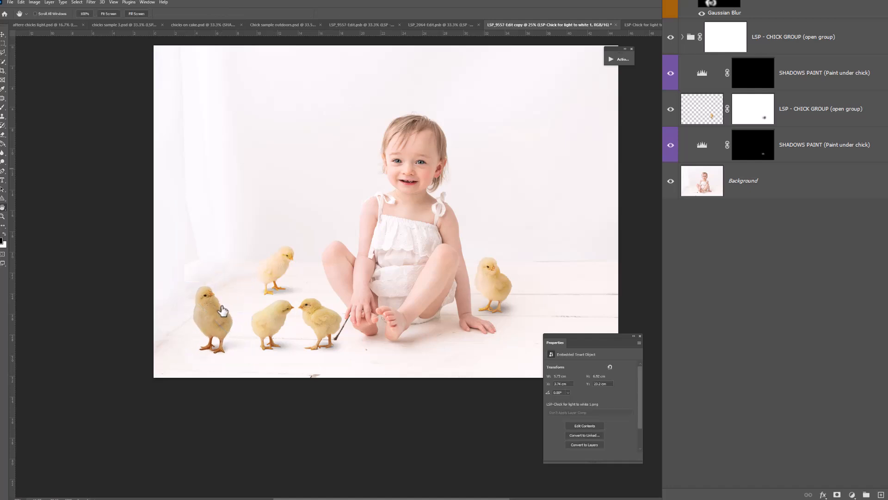
# - Add a layer mask to the placed chick and invert it so the whole chick is hidden
pyautogui.click(838, 495)
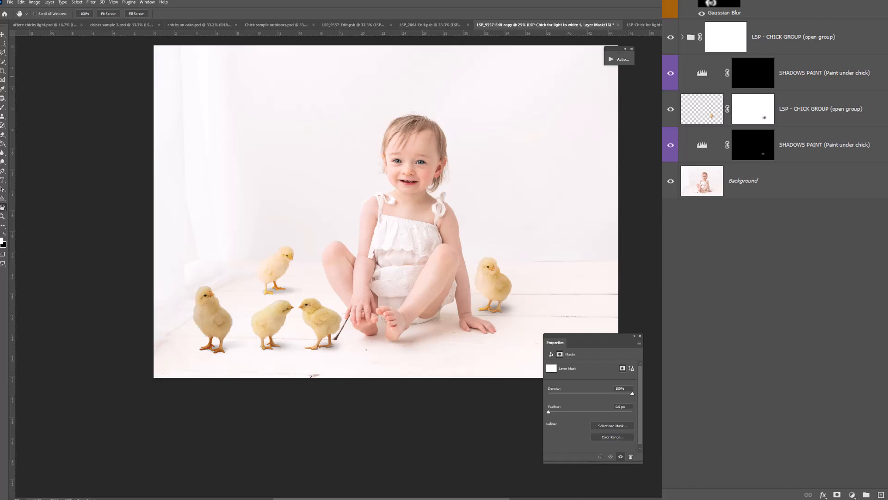
pyautogui.hotkey('ctrl', 'i')
# - Bring up the chick actions, switch to the LSP_2064 Edit.psb document and compare its chick groups hidden and shown
pyautogui.click(619, 60)
pyautogui.moveTo(592, 55); pyautogui.dragTo(650, 69)
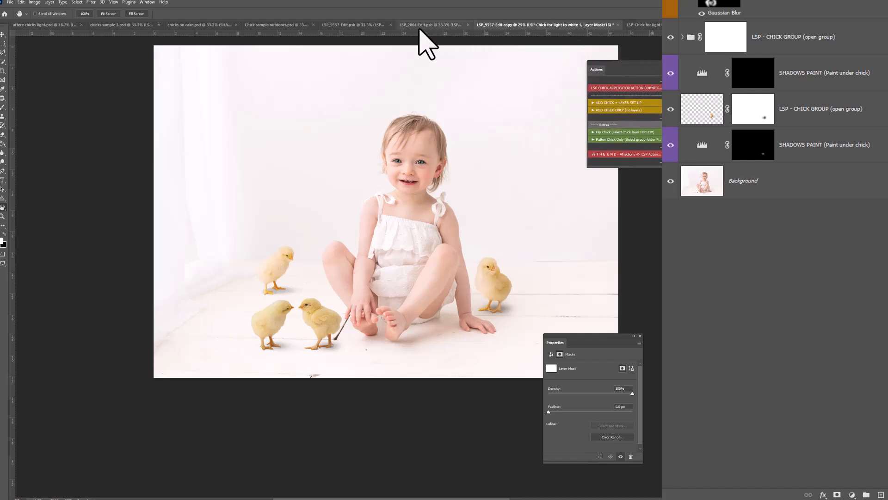
pyautogui.click(423, 25)
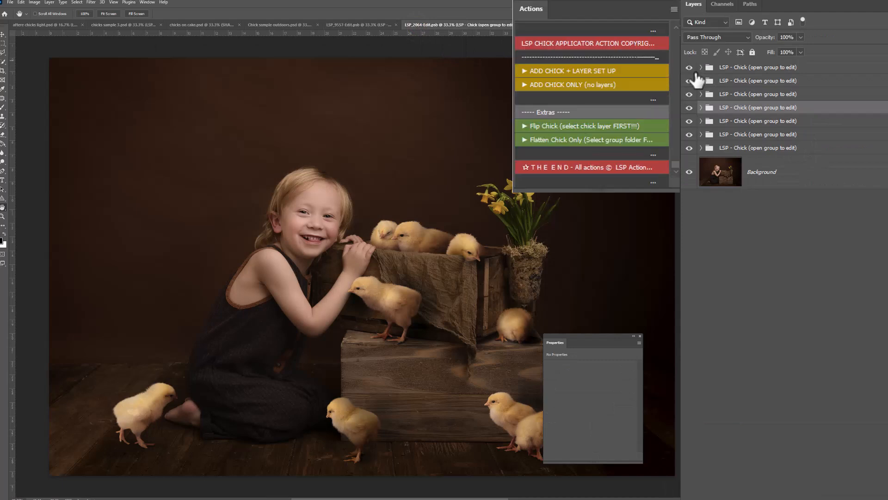
pyautogui.moveTo(693, 74); pyautogui.dragTo(690, 154)
pyautogui.click(689, 148)
pyautogui.click(689, 121)
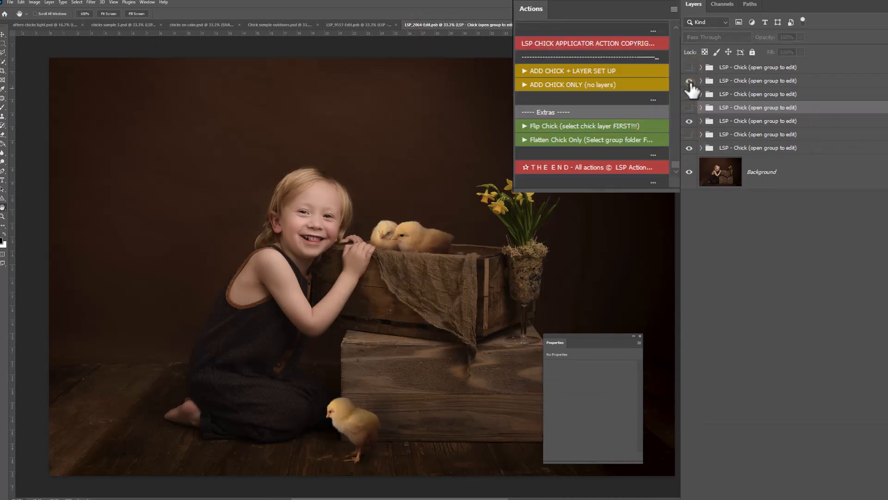
pyautogui.click(689, 80)
pyautogui.click(689, 107)
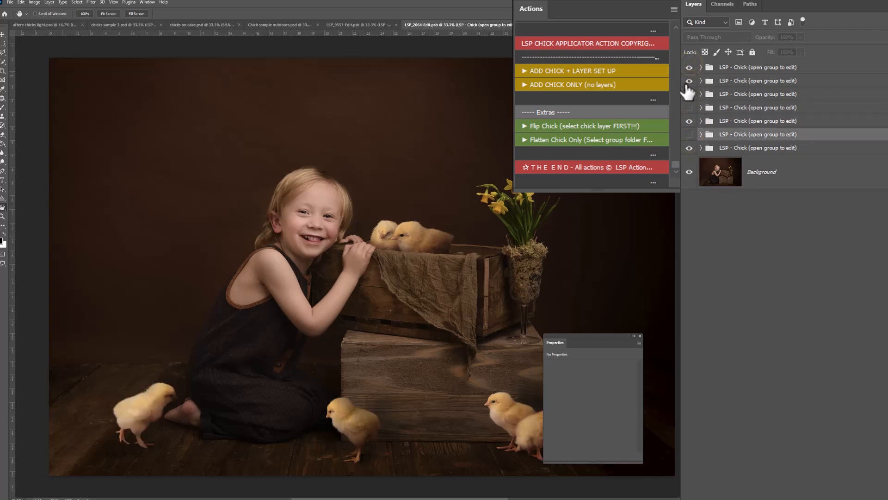
pyautogui.click(689, 94)
# - Hide all the chick groups and remove them, keeping only the Background layer
pyautogui.keyDown('alt'); pyautogui.click(690, 171); pyautogui.keyUp('alt')
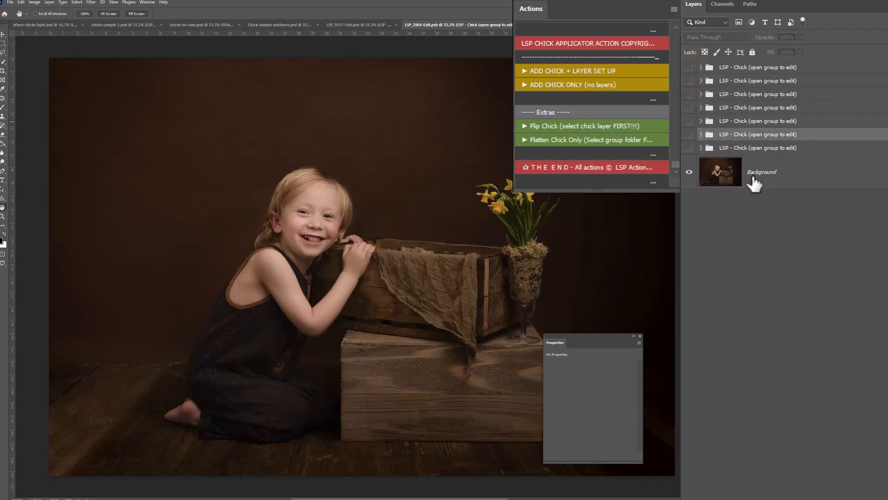
pyautogui.click(777, 174)
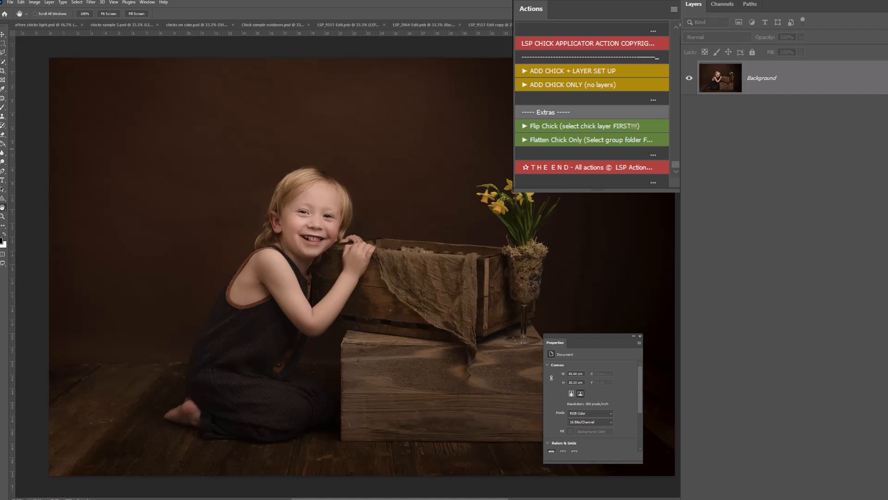
# - Run the ADD CHICK + LAYER SET UP action and open the LSP - Chicks for Mid to Dark Backgrounds folder for placing
pyautogui.click(573, 71)
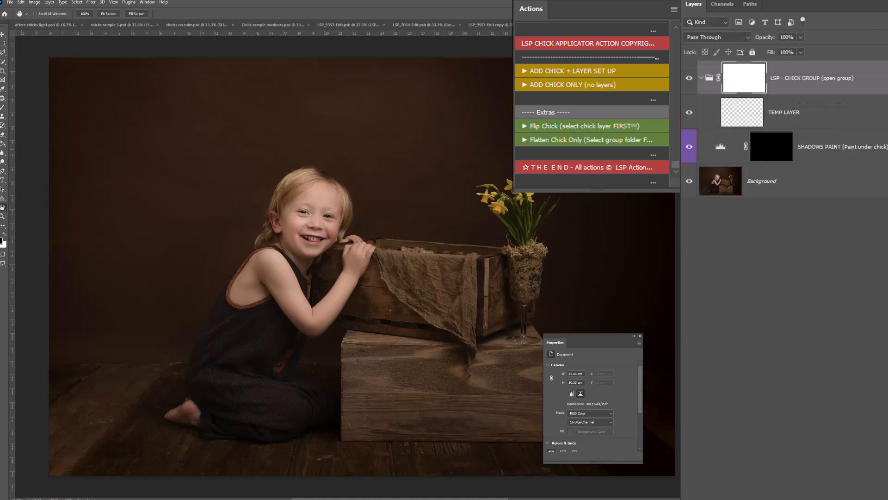
pyautogui.click(154, 20)
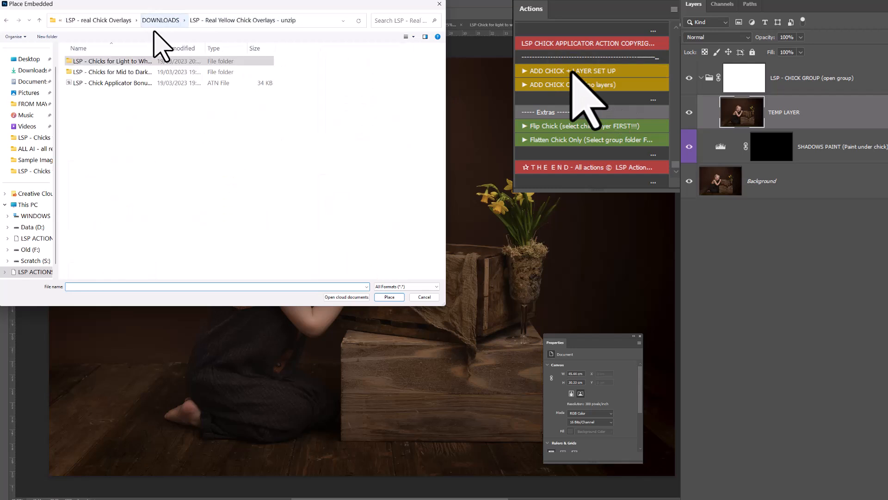
pyautogui.doubleClick(141, 72)
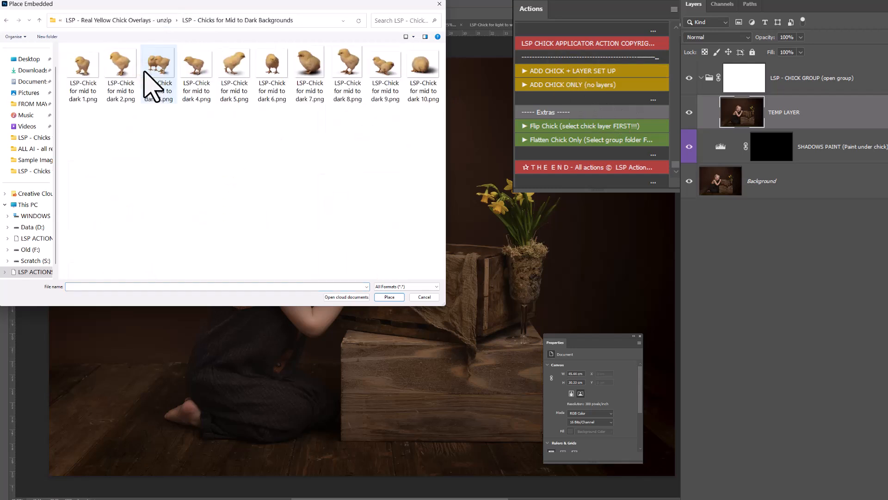
# - Enlarge the file previews and the dialog, and place LSP-Chick for mid to dark 3.png as an embedded object
pyautogui.rightClick(293, 151)
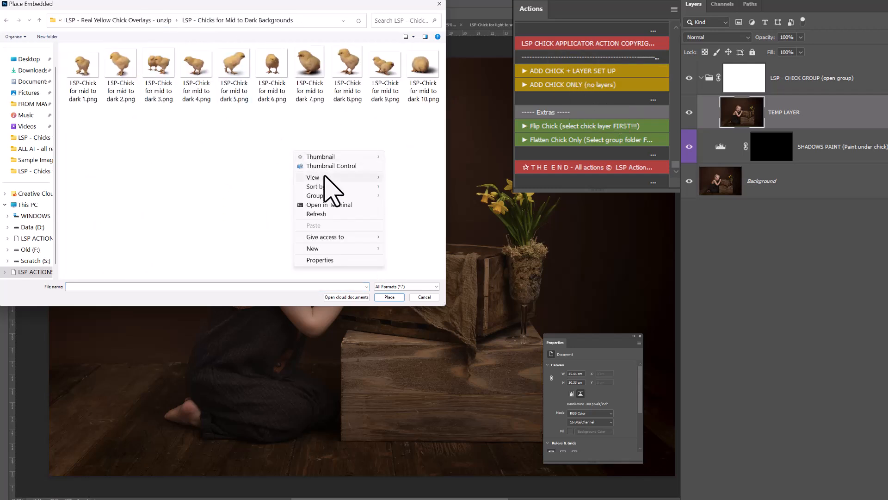
pyautogui.moveTo(324, 177)
pyautogui.click(408, 178)
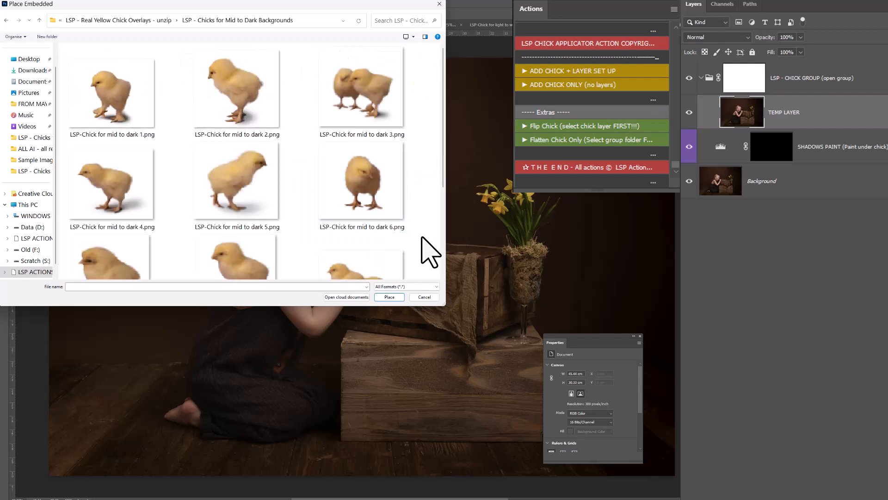
pyautogui.moveTo(446, 305); pyautogui.dragTo(482, 355)
pyautogui.moveTo(359, 5); pyautogui.dragTo(461, 58)
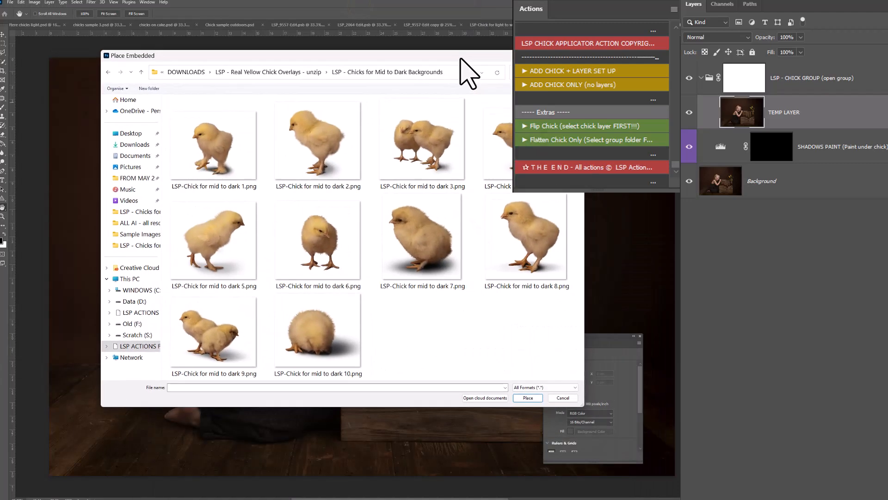
pyautogui.doubleClick(407, 139)
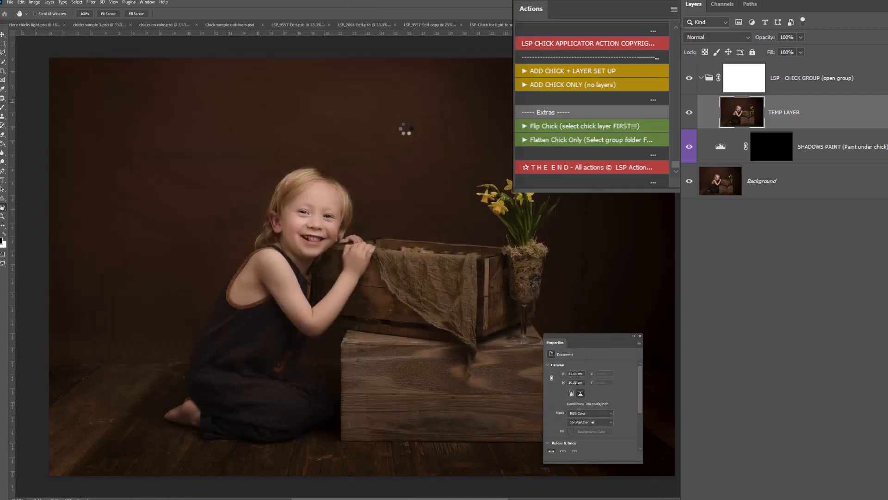
# - Scale down the placed chick pair and position it on the edge of the wooden crate beside the child's hands
pyautogui.moveTo(363, 132); pyautogui.dragTo(363, 275)
pyautogui.moveTo(392, 355); pyautogui.dragTo(433, 258)
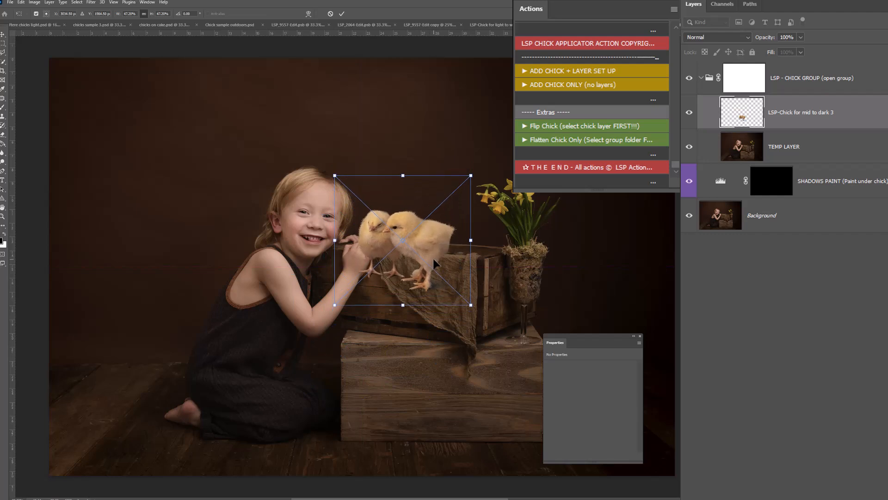
pyautogui.moveTo(405, 178); pyautogui.dragTo(406, 179)
pyautogui.moveTo(414, 254)
pyautogui.mouseDown()
pyautogui.moveTo(415, 227)
pyautogui.moveTo(413, 244)
pyautogui.mouseUp()
pyautogui.press('Return')
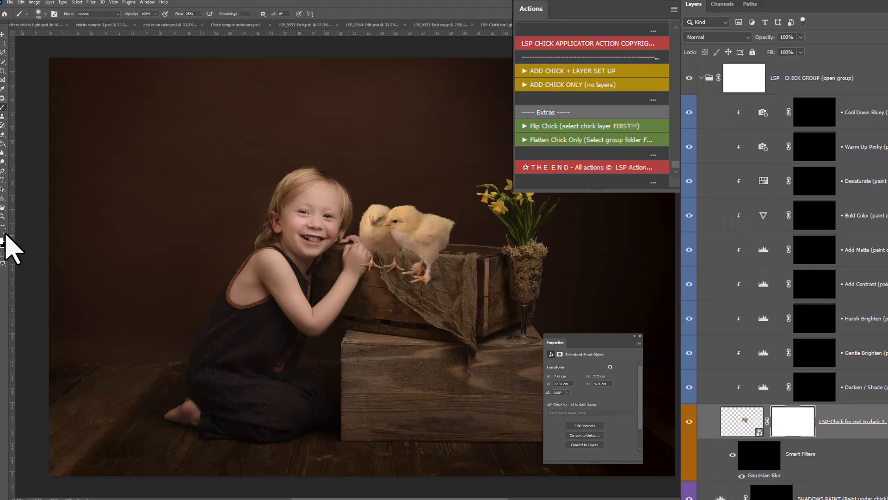
# - Paint black on the chick pair's mask with a 76% hardness, 100% flow brush to hide the legs overlapping the crate
pyautogui.press('z')
pyautogui.scroll(5, 396, 250)
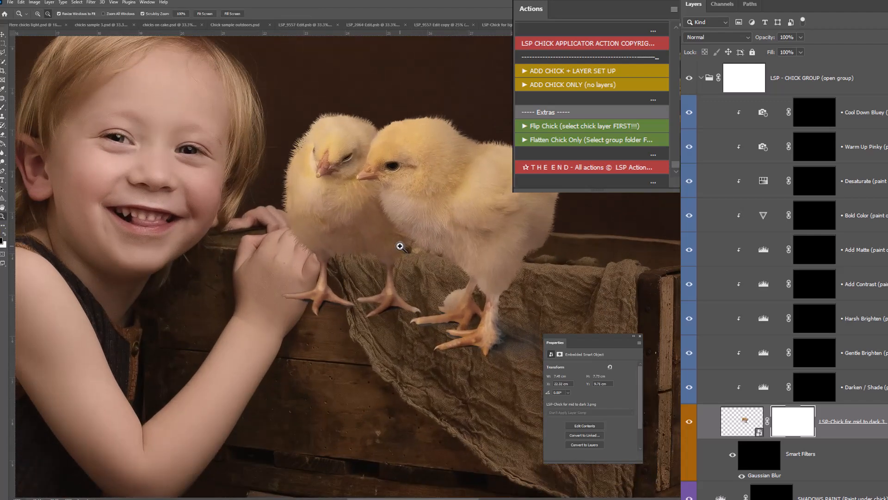
pyautogui.press('b')
pyautogui.rightClick(401, 247)
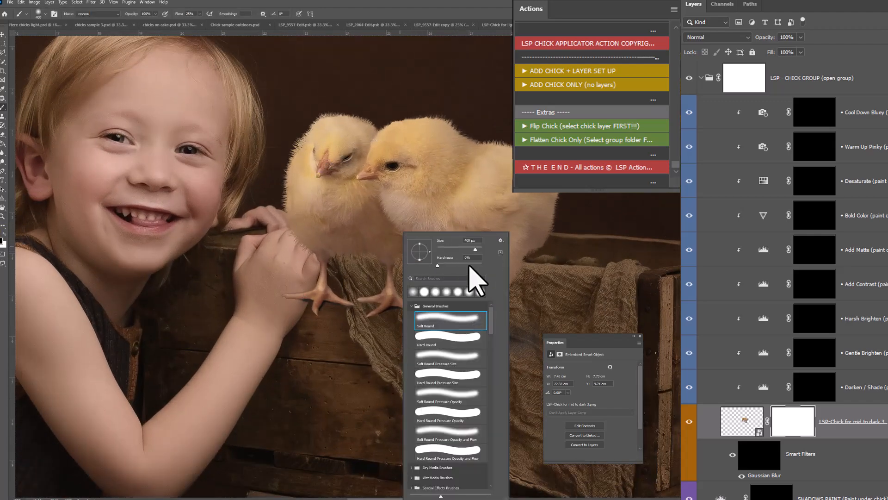
pyautogui.click(200, 19)
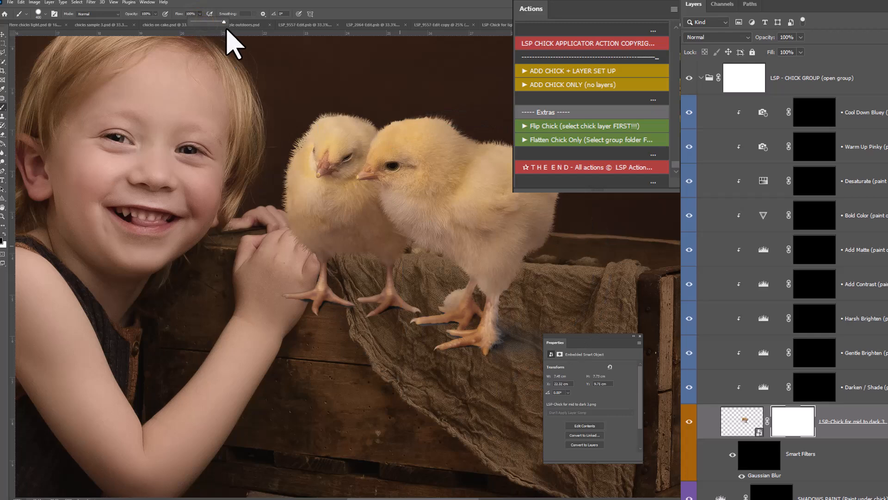
pyautogui.moveTo(416, 287)
pyautogui.mouseDown()
pyautogui.moveTo(424, 345)
pyautogui.moveTo(504, 329)
pyautogui.moveTo(428, 319)
pyautogui.moveTo(327, 337)
pyautogui.moveTo(276, 278)
pyautogui.moveTo(288, 289)
pyautogui.moveTo(238, 284)
pyautogui.moveTo(401, 315)
pyautogui.moveTo(501, 317)
pyautogui.mouseUp()
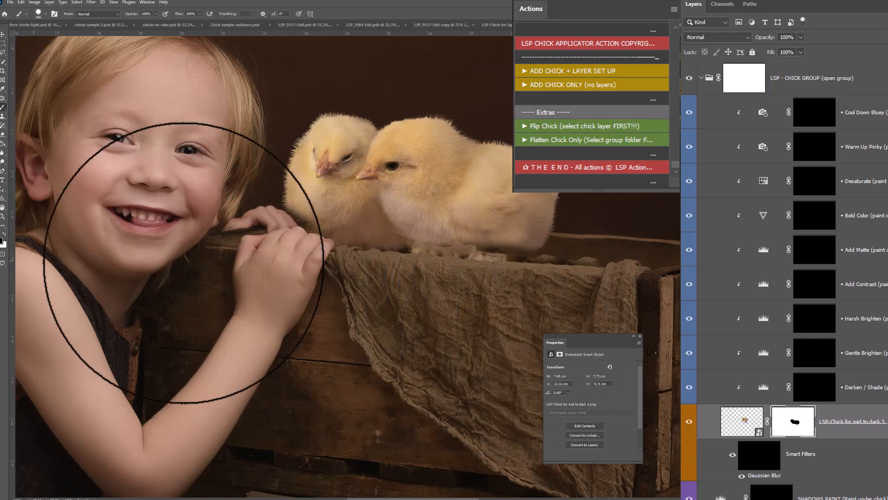
# - Restore the chicks' lower bodies above the crate edge by painting white on the mask with a smaller brush
pyautogui.click(5, 237)
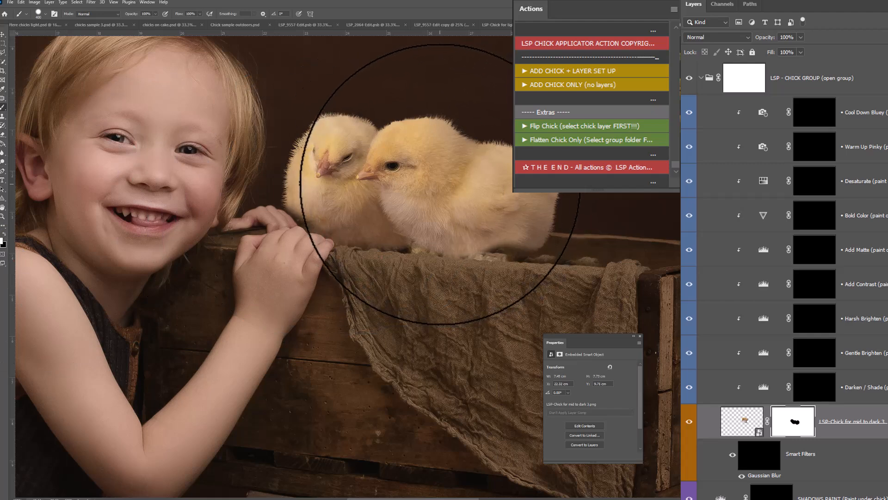
pyautogui.click(472, 189)
pyautogui.click(473, 189)
pyautogui.rightClick(492, 186)
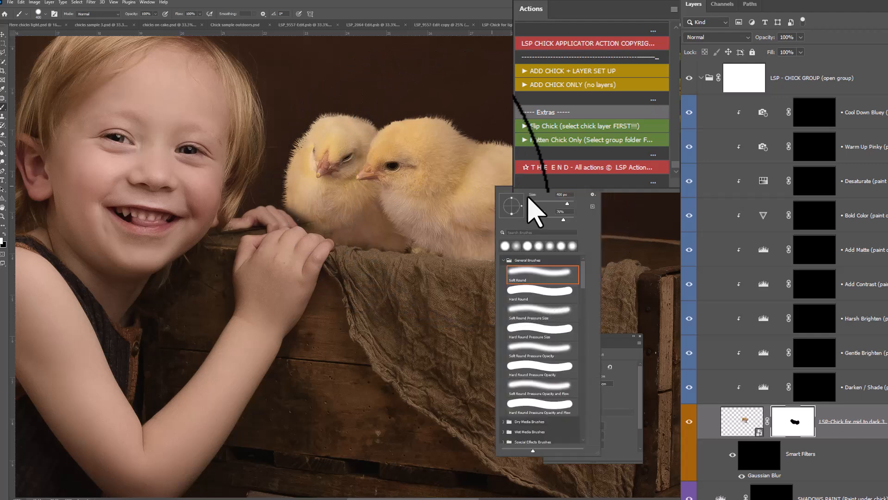
pyautogui.moveTo(563, 204); pyautogui.dragTo(554, 204)
pyautogui.click(455, 230)
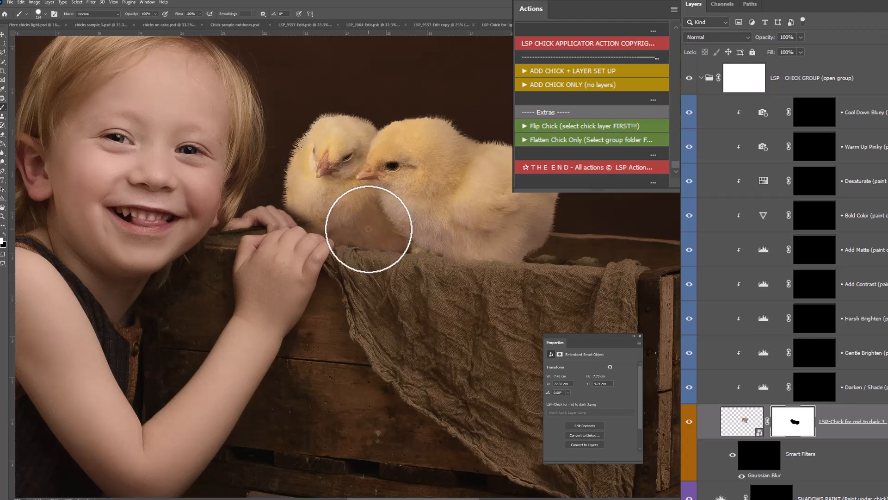
pyautogui.moveTo(361, 229)
pyautogui.mouseDown()
pyautogui.moveTo(377, 267)
pyautogui.moveTo(369, 289)
pyautogui.mouseUp()
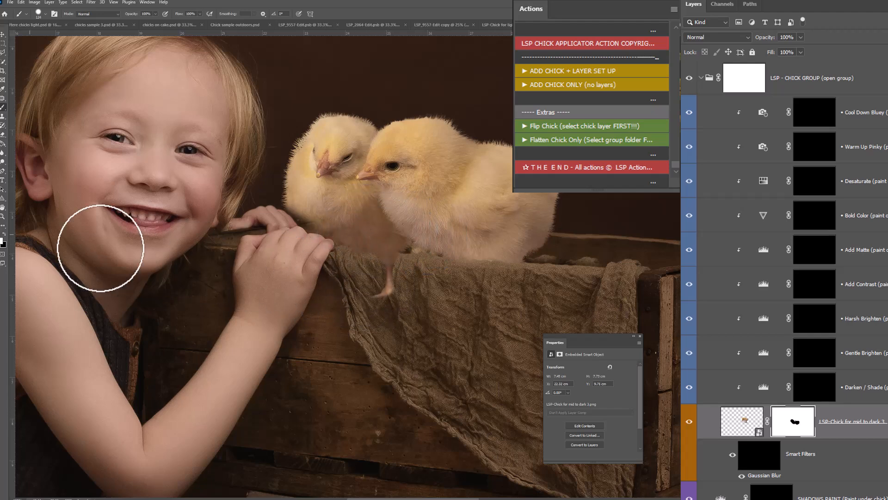
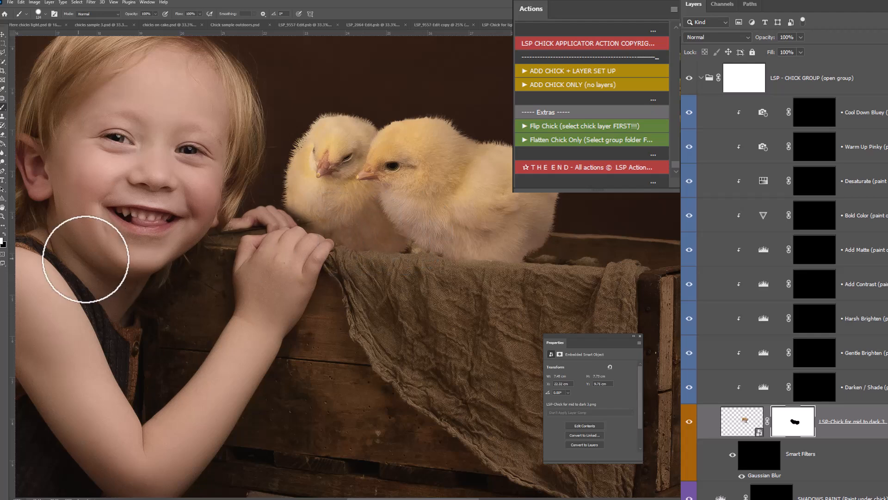
# - Mask out a spot on the left chick's belly and paint most of it back in white
pyautogui.click(347, 227)
pyautogui.press('z')
pyautogui.click(324, 240)
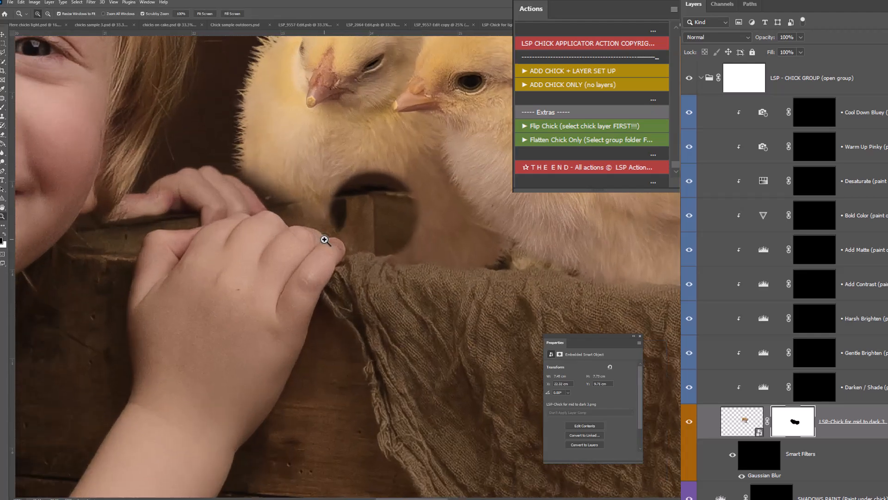
pyautogui.press('b')
pyautogui.moveTo(431, 209)
pyautogui.mouseDown()
pyautogui.moveTo(430, 218)
pyautogui.moveTo(432, 198)
pyautogui.mouseUp()
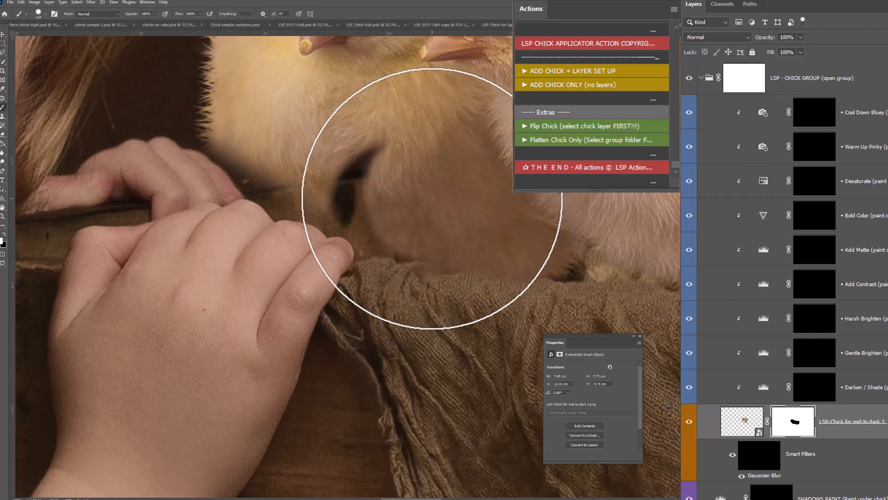
# - Shrink the mask brush and restore the remaining gap in the left chick's belly beside the child's fingers
pyautogui.rightClick(418, 188)
pyautogui.click(473, 204)
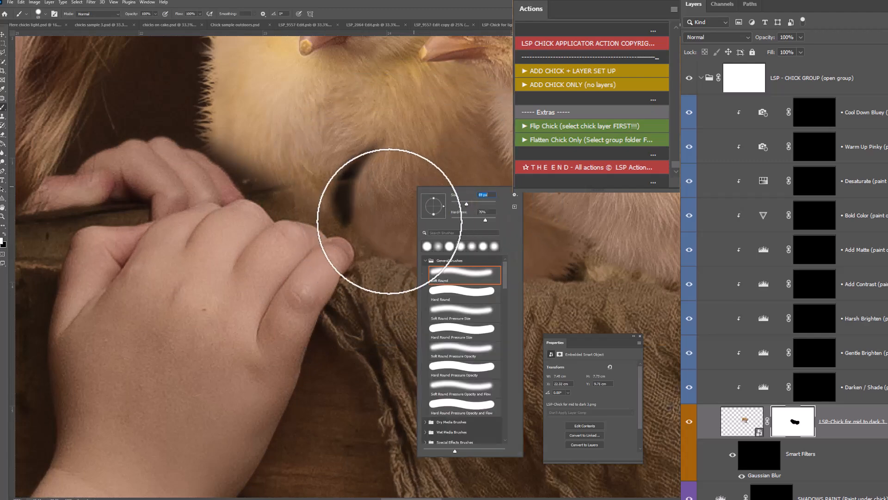
pyautogui.click(401, 227)
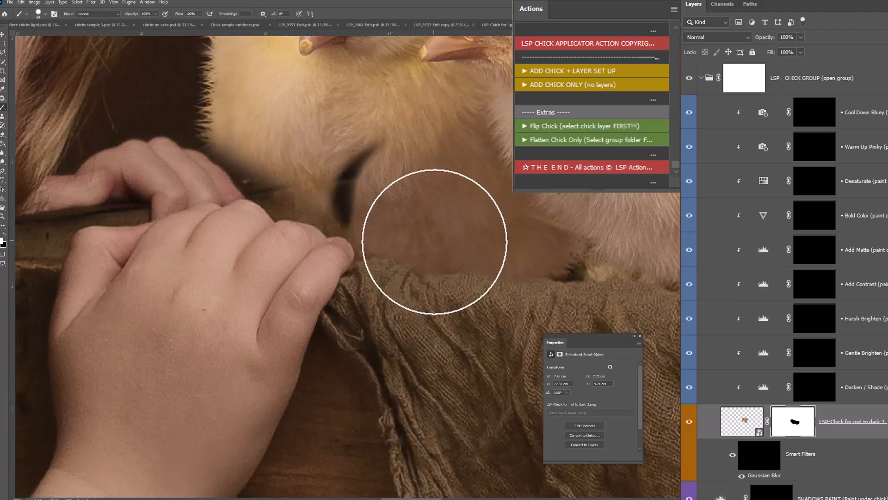
pyautogui.press('[')
pyautogui.press('[')
pyautogui.press('[')
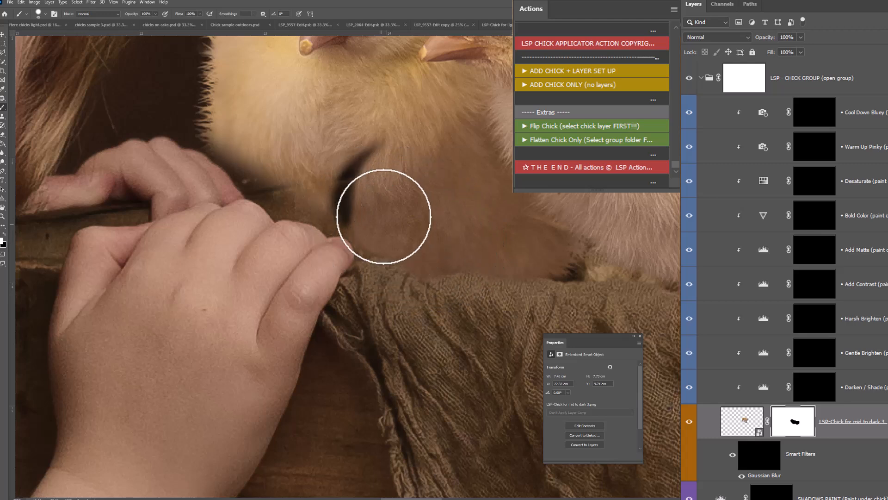
pyautogui.moveTo(365, 230)
pyautogui.mouseDown()
pyautogui.moveTo(283, 204)
pyautogui.moveTo(214, 137)
pyautogui.moveTo(280, 199)
pyautogui.moveTo(335, 219)
pyautogui.moveTo(321, 212)
pyautogui.moveTo(359, 153)
pyautogui.moveTo(355, 190)
pyautogui.moveTo(423, 128)
pyautogui.moveTo(292, 243)
pyautogui.moveTo(261, 238)
pyautogui.moveTo(241, 220)
pyautogui.moveTo(266, 184)
pyautogui.moveTo(257, 183)
pyautogui.moveTo(281, 199)
pyautogui.mouseUp()
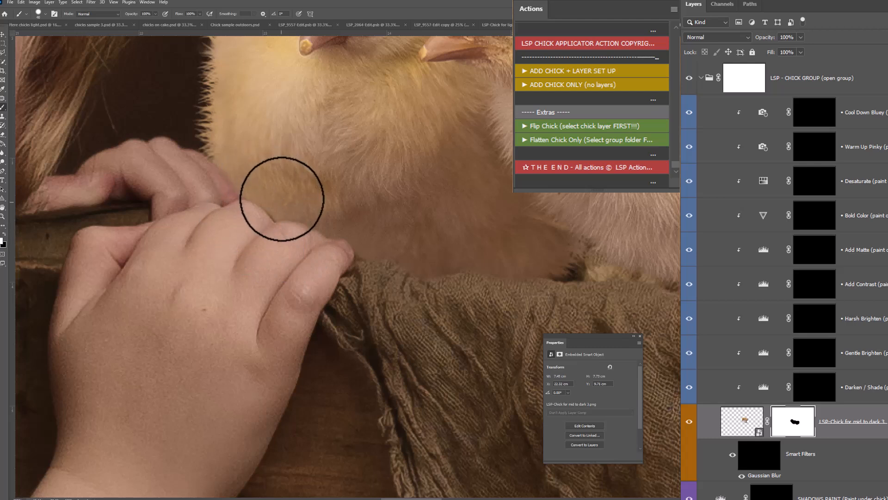
# - Refine the chick pair's mask around the child's fingertips and the cloth edge with a 15 px brush at 76% hardness
pyautogui.press('[')
pyautogui.press('[')
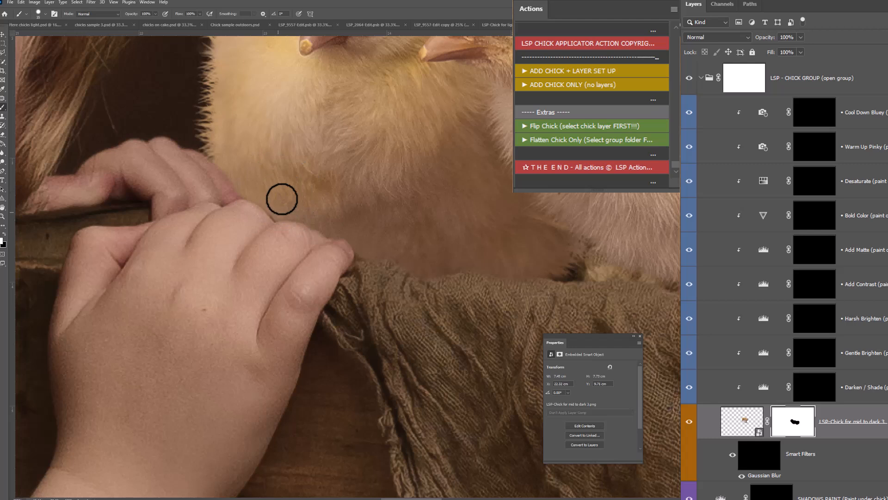
pyautogui.rightClick(301, 196)
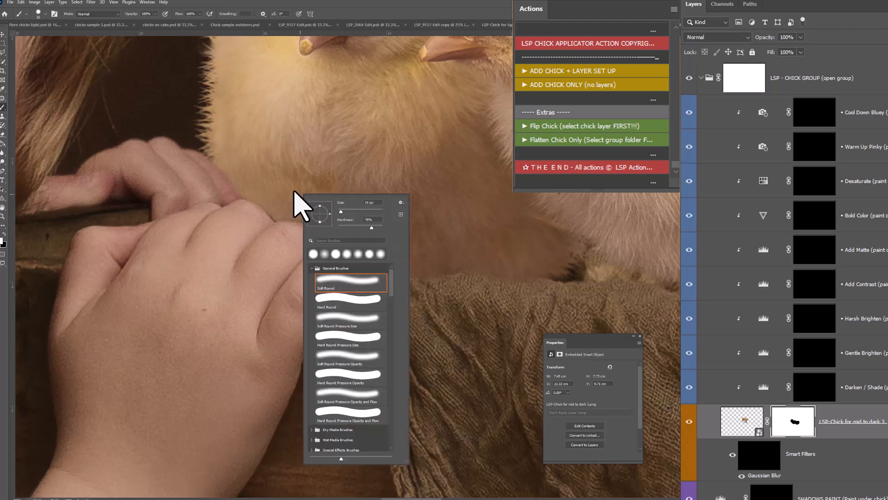
pyautogui.click(293, 189)
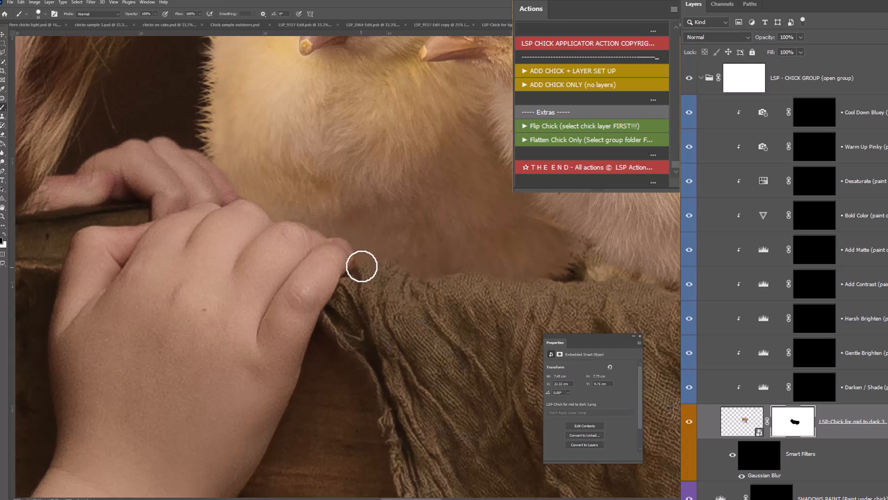
pyautogui.press('z')
pyautogui.keyDown('alt'); pyautogui.click(472, 286); pyautogui.keyUp('alt')
pyautogui.keyDown('alt'); pyautogui.click(471, 285); pyautogui.keyUp('alt')
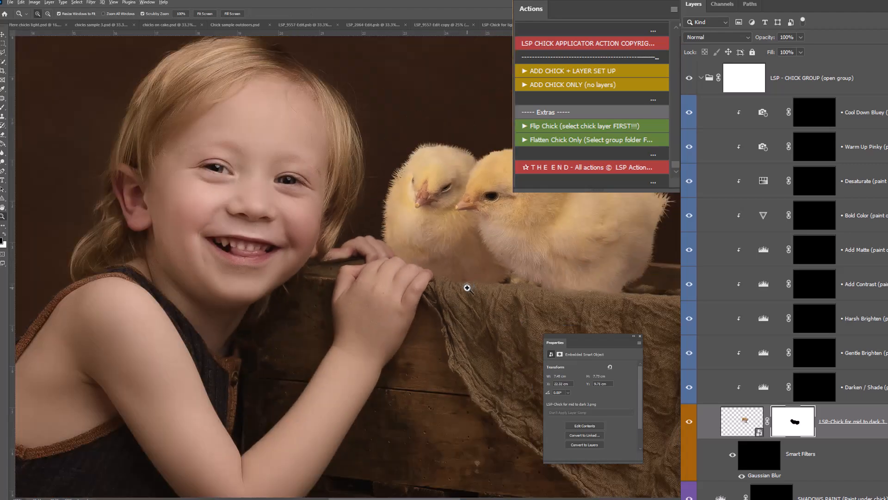
pyautogui.click(467, 287)
pyautogui.click(467, 287)
pyautogui.press('b')
pyautogui.click(689, 423)
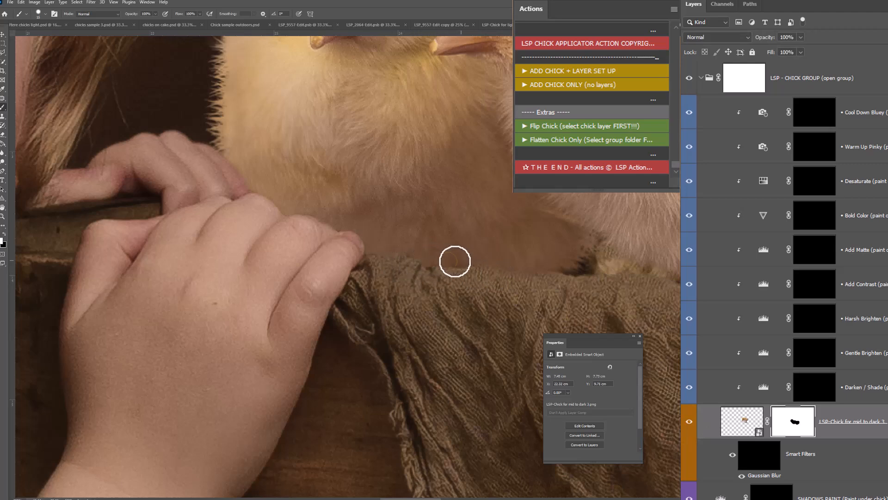
# - Paint shading over the chicks' lower bodies on the Darken / Shade mask with an enlarged soft brush at 0% hardness and 25% flow
pyautogui.keyDown('alt'); pyautogui.click(452, 267); pyautogui.keyUp('alt')
pyautogui.keyDown('alt'); pyautogui.click(452, 267); pyautogui.keyUp('alt')
pyautogui.keyDown('alt'); pyautogui.click(452, 266); pyautogui.keyUp('alt')
pyautogui.keyDown('alt'); pyautogui.click(452, 267); pyautogui.keyUp('alt')
pyautogui.moveTo(479, 262); pyautogui.dragTo(450, 252)
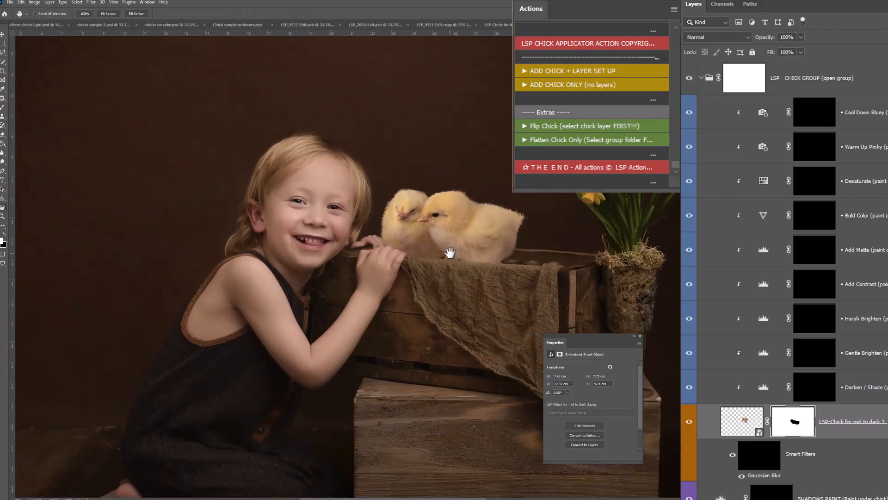
pyautogui.rightClick(451, 254)
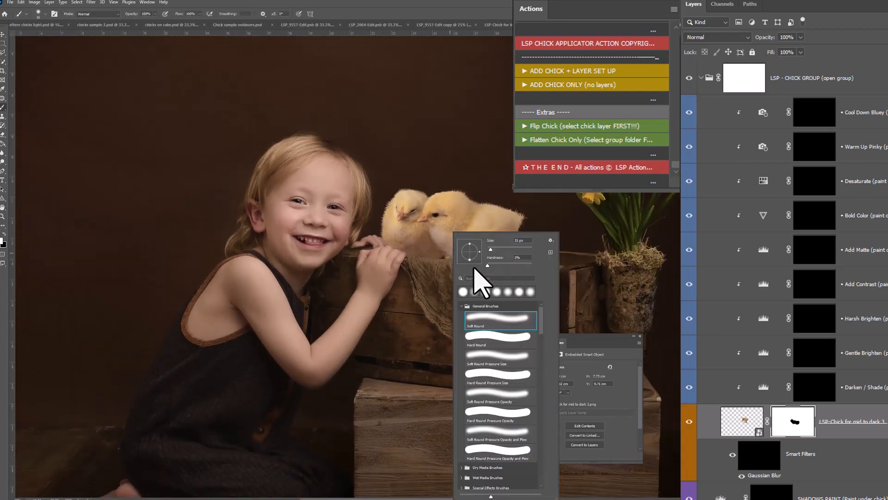
pyautogui.click(195, 14)
pyautogui.press('Return')
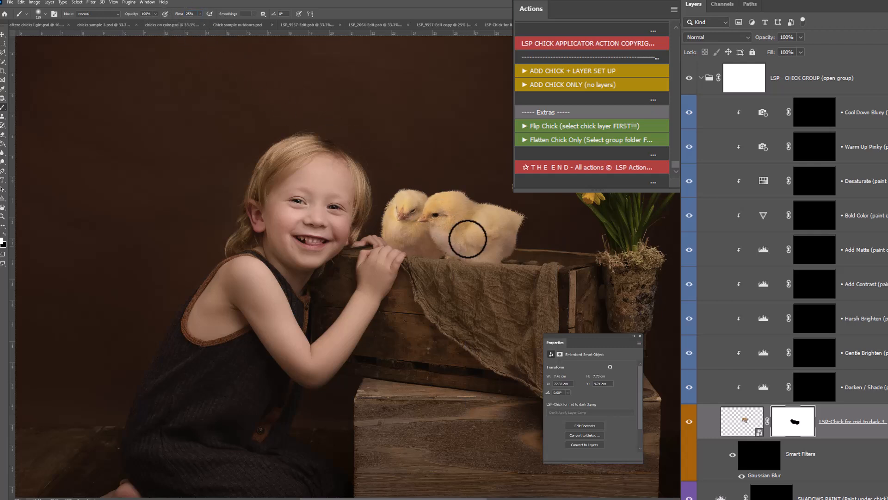
pyautogui.click(827, 387)
pyautogui.rightClick(472, 247)
pyautogui.click(546, 249)
pyautogui.moveTo(403, 261)
pyautogui.mouseDown()
pyautogui.moveTo(384, 247)
pyautogui.moveTo(371, 213)
pyautogui.moveTo(392, 244)
pyautogui.moveTo(476, 242)
pyautogui.moveTo(502, 259)
pyautogui.moveTo(476, 228)
pyautogui.moveTo(466, 268)
pyautogui.moveTo(387, 264)
pyautogui.mouseUp()
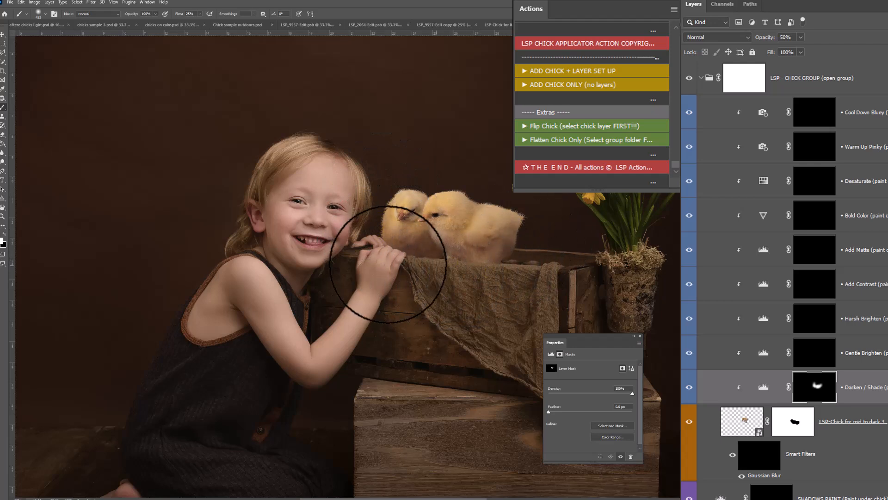
# - Unlink the chick pair from its mask and move the chicks lower so they sit deeper in the crate
pyautogui.click(763, 419)
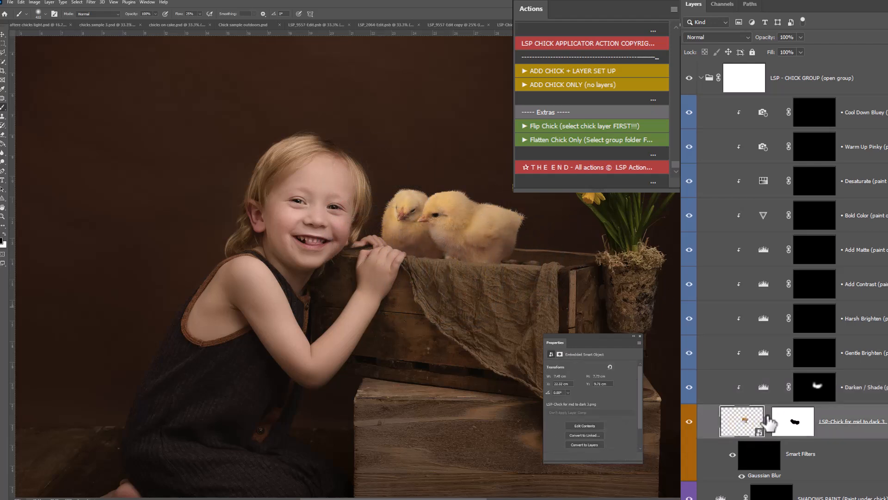
pyautogui.press('v')
pyautogui.moveTo(470, 242); pyautogui.dragTo(451, 250)
# - Blend the chicks' lower edge into the crate cloth on their layer mask with a small brush at 0% hardness
pyautogui.press('z')
pyautogui.click(451, 250)
pyautogui.press('b')
pyautogui.rightClick(458, 236)
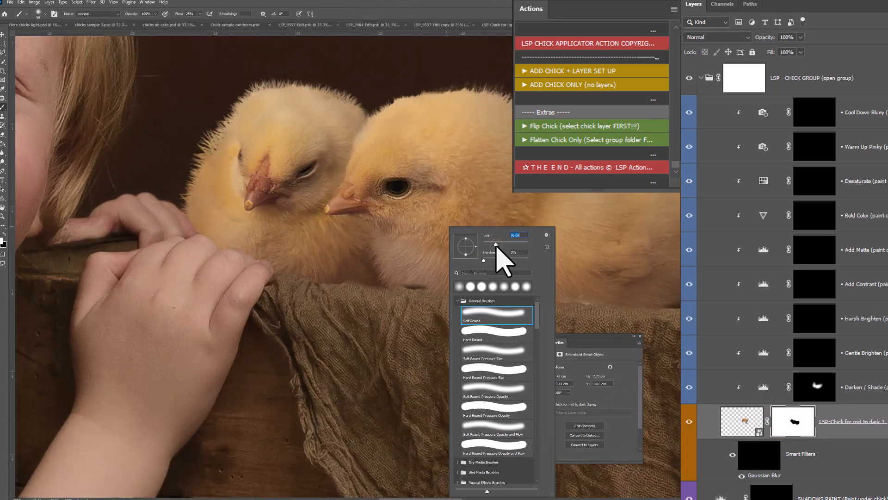
pyautogui.press('Return')
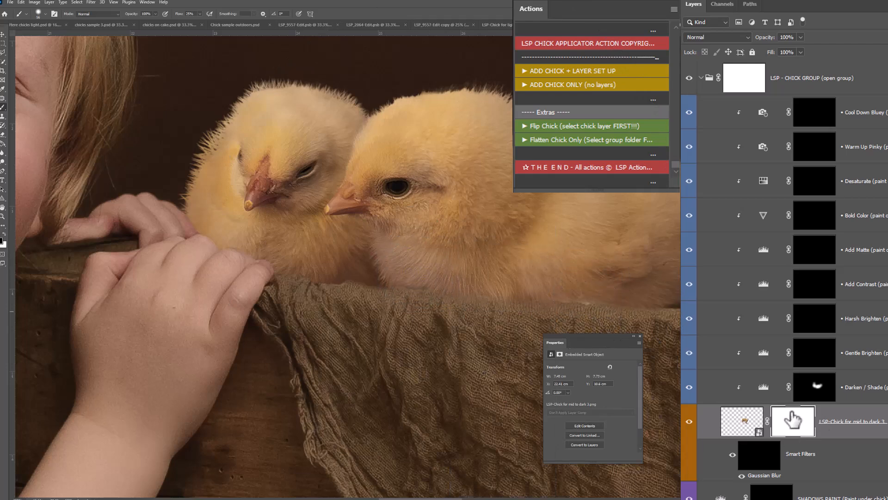
# - Touch up the chick layer's mask beneath the right chick's rear, where the body meets the draped crate edge
pyautogui.click(816, 387)
pyautogui.scroll(-5, 585, 274)
pyautogui.scroll(2, 532, 268)
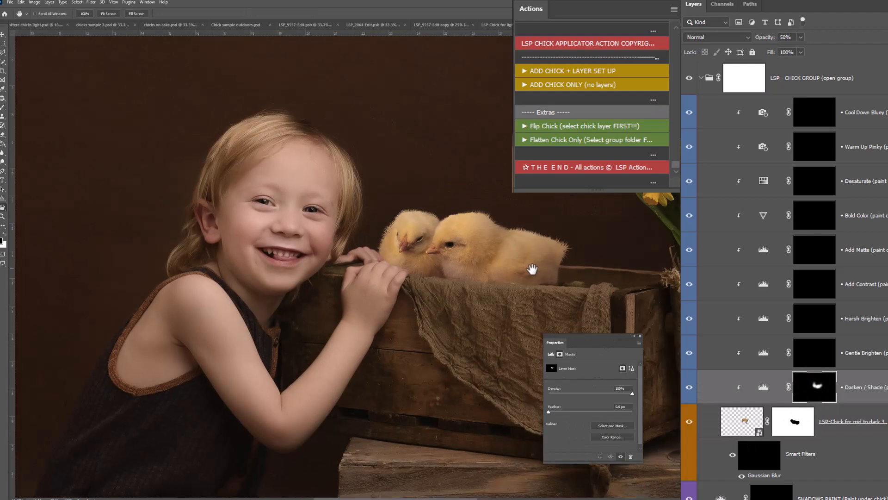
pyautogui.press('z')
pyautogui.moveTo(557, 294); pyautogui.dragTo(626, 297)
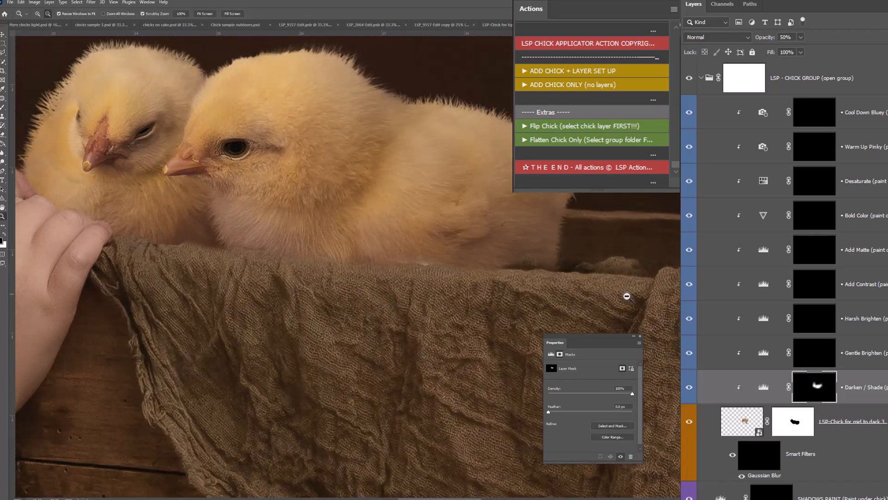
pyautogui.click(788, 426)
pyautogui.press('b')
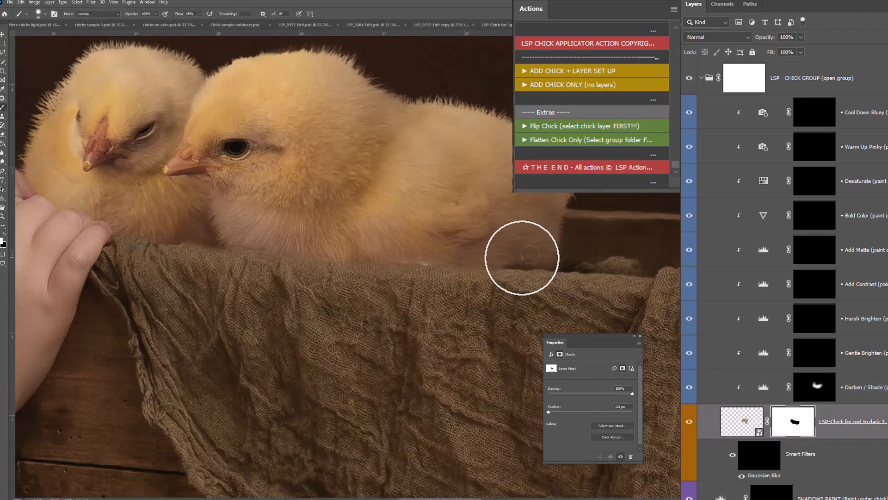
pyautogui.rightClick(521, 255)
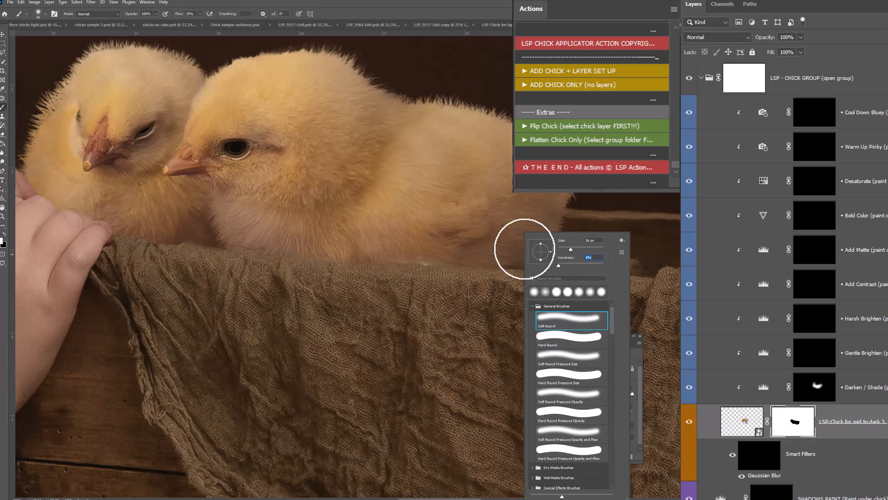
pyautogui.press('Return')
pyautogui.rightClick(529, 255)
pyautogui.press('Return')
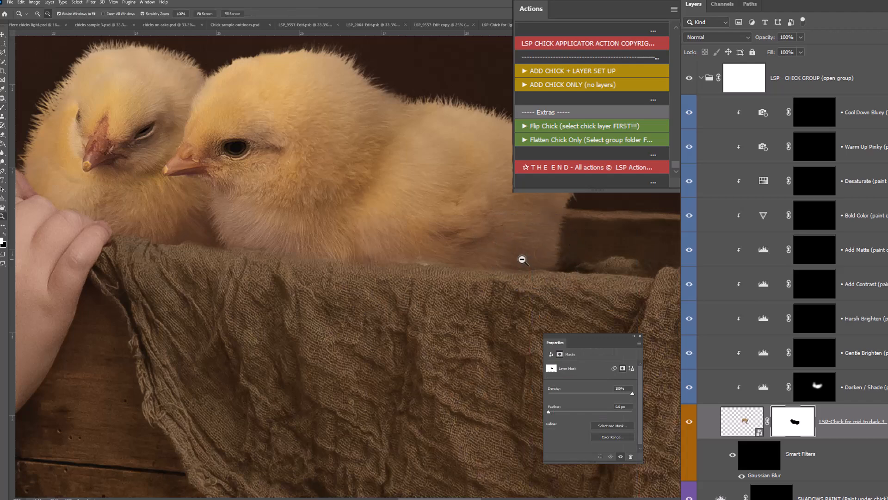
pyautogui.scroll(-3, 522, 258)
# - Enlarge the brush and raise the Darken / Shade layer's opacity to 77%
pyautogui.rightClick(535, 258)
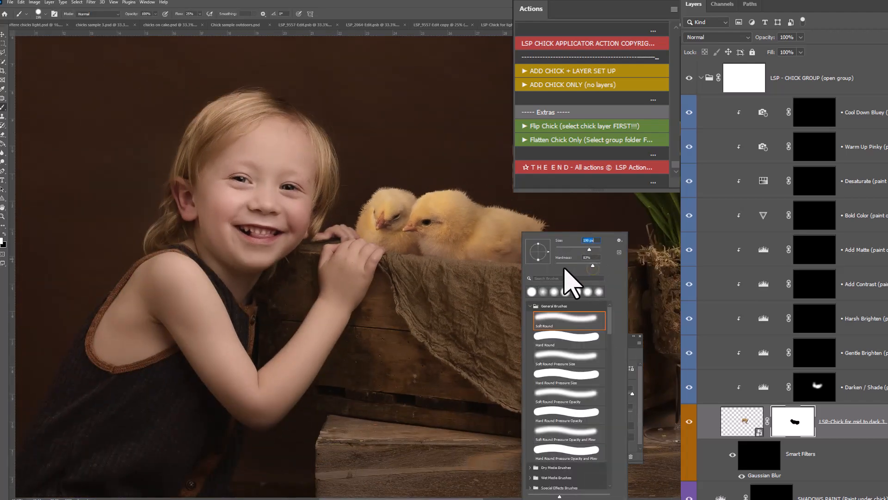
pyautogui.click(828, 383)
pyautogui.click(828, 383)
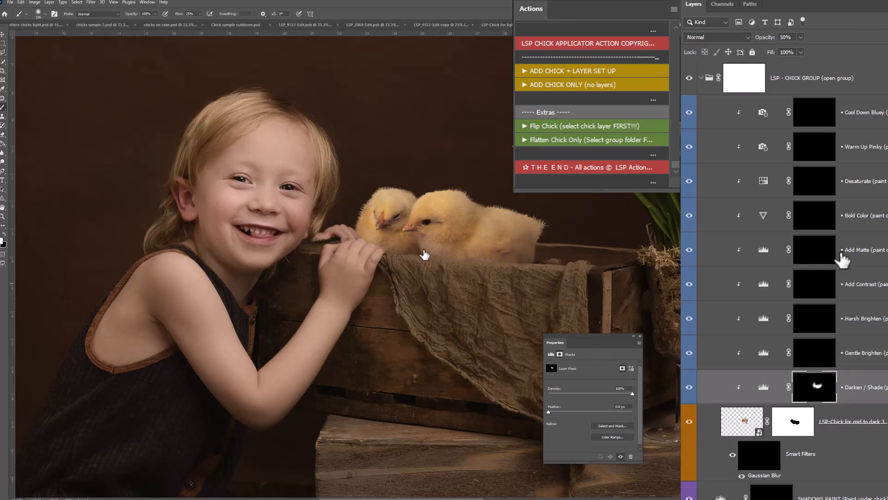
pyautogui.click(801, 37)
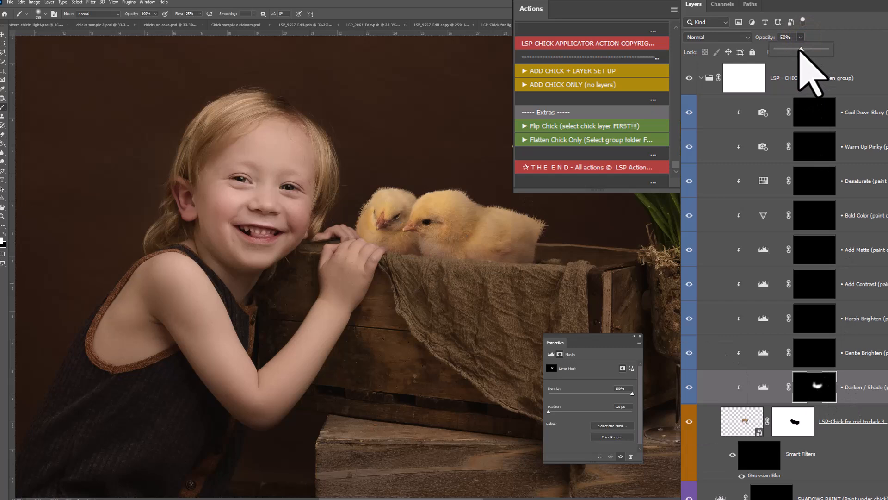
pyautogui.moveTo(800, 49); pyautogui.dragTo(811, 50)
pyautogui.moveTo(815, 52); pyautogui.dragTo(817, 56)
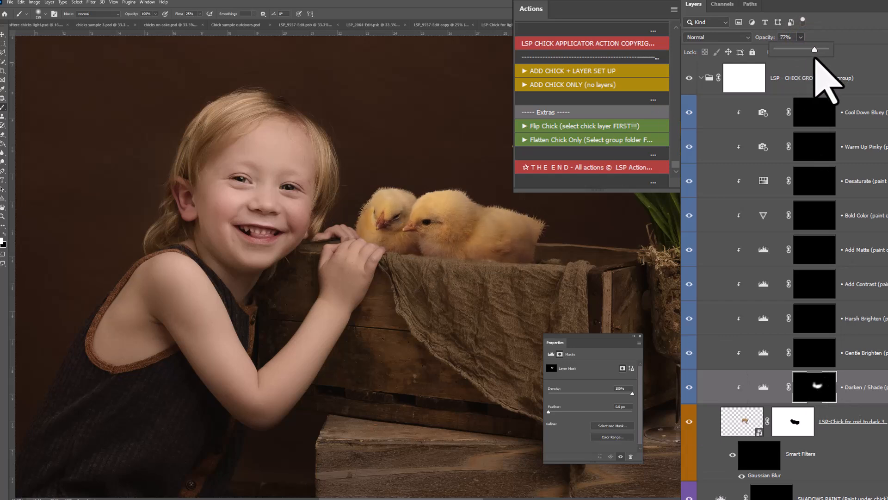
# - On the Darken / Shade mask, remove shading from the left chick's head and add shading along the right chick's lower body
pyautogui.click(815, 383)
pyautogui.press('x')
pyautogui.moveTo(401, 223)
pyautogui.mouseDown()
pyautogui.moveTo(401, 231)
pyautogui.moveTo(390, 224)
pyautogui.mouseUp()
pyautogui.press('x')
pyautogui.moveTo(475, 263); pyautogui.dragTo(529, 251)
# - Add a Curves adjustment above the Darken / Shade layer and lower its midtones to output 99 at input 112
pyautogui.scroll(-5, 867, 363)
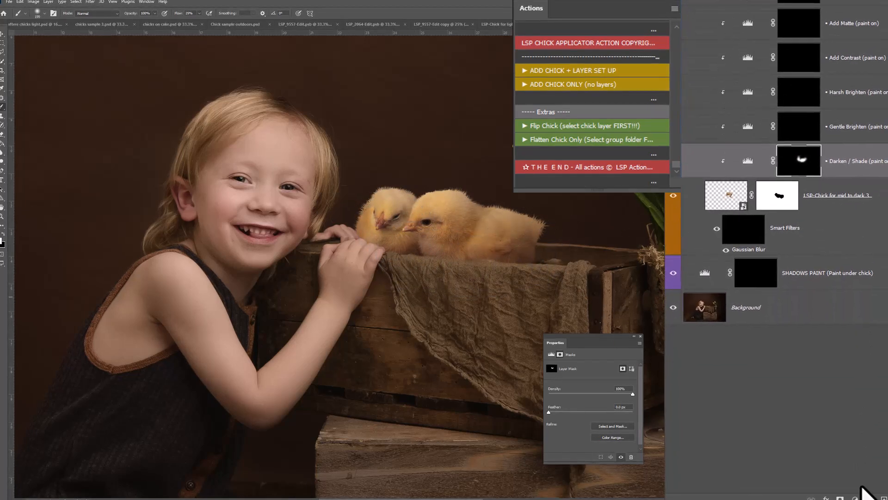
pyautogui.click(855, 497)
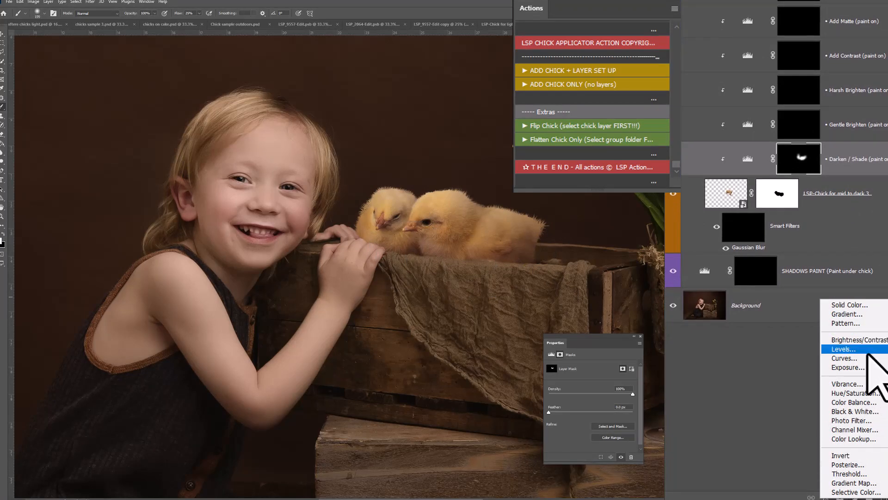
pyautogui.click(828, 361)
pyautogui.moveTo(601, 342); pyautogui.dragTo(620, 199)
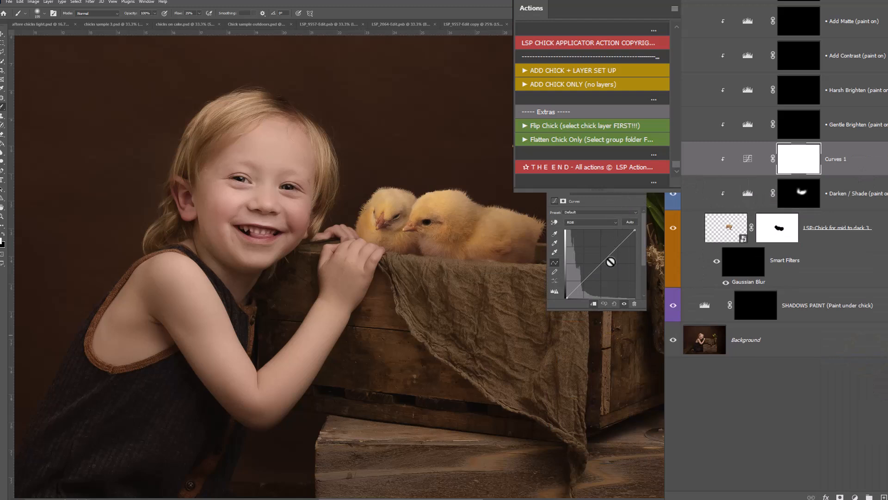
pyautogui.moveTo(608, 311); pyautogui.dragTo(609, 343)
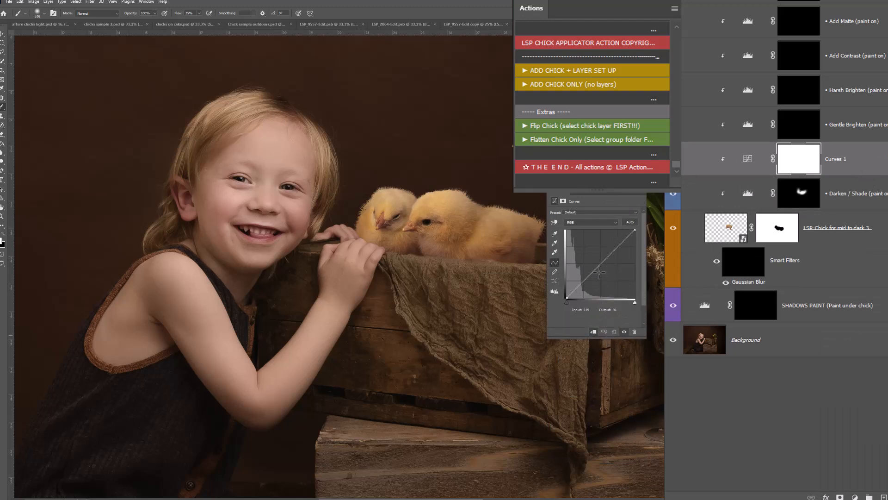
pyautogui.moveTo(599, 268); pyautogui.dragTo(598, 271)
# - Set the Curves adjustment's blend mode to Luminosity
pyautogui.scroll(10, 786, 231)
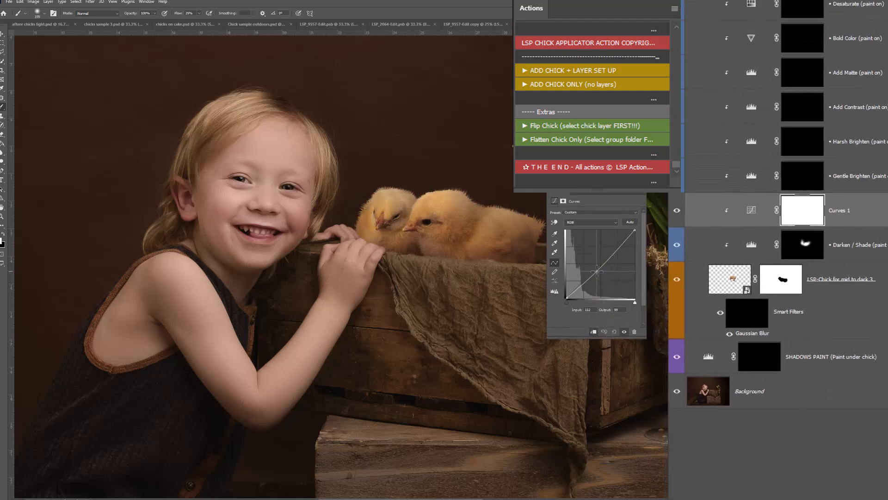
pyautogui.click(707, 39)
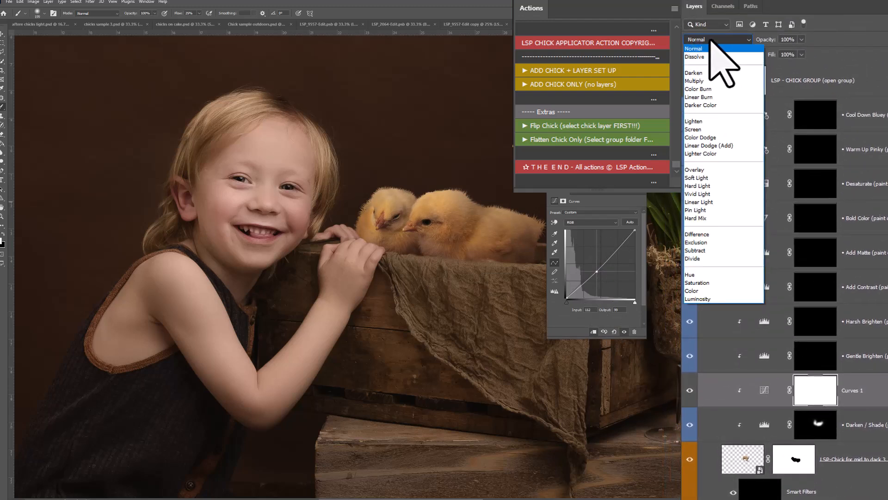
pyautogui.click(703, 298)
# - Paint black on the Curves mask to remove the darkening from the chicks' heads and backs, and close the adjustment's properties
pyautogui.click(816, 399)
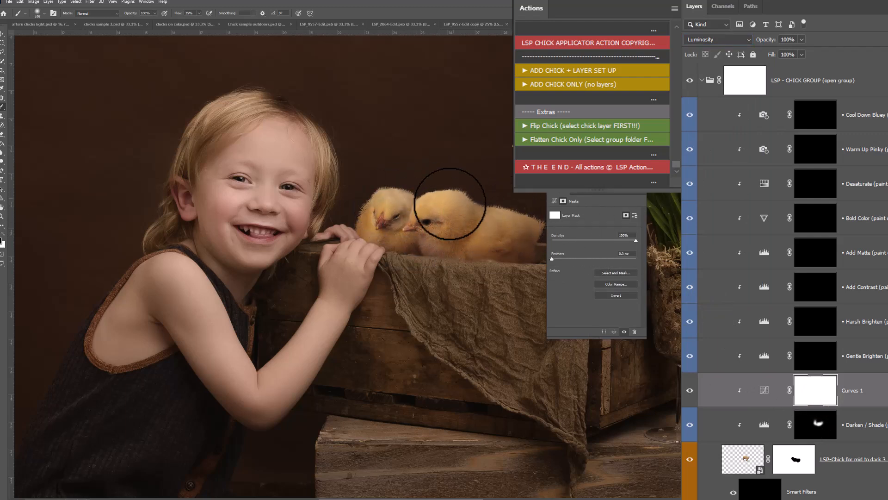
pyautogui.moveTo(435, 220)
pyautogui.mouseDown()
pyautogui.moveTo(443, 212)
pyautogui.moveTo(525, 222)
pyautogui.mouseUp()
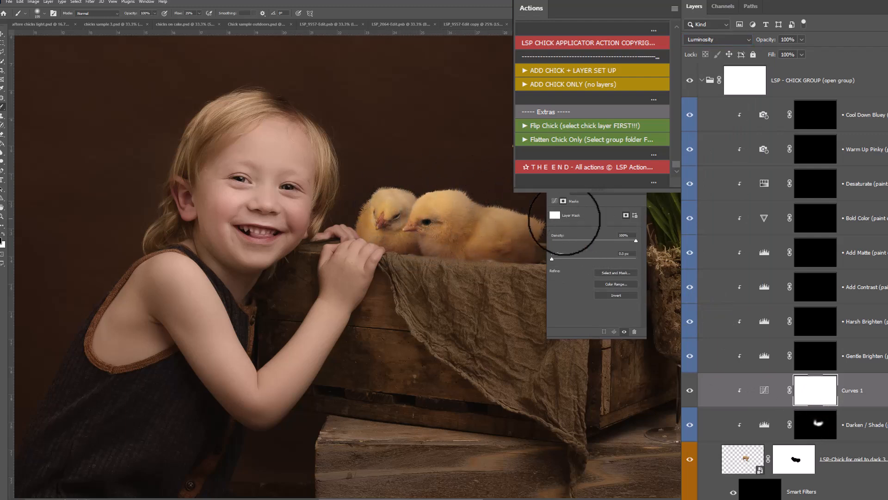
pyautogui.moveTo(562, 192); pyautogui.dragTo(585, 194)
pyautogui.click(666, 190)
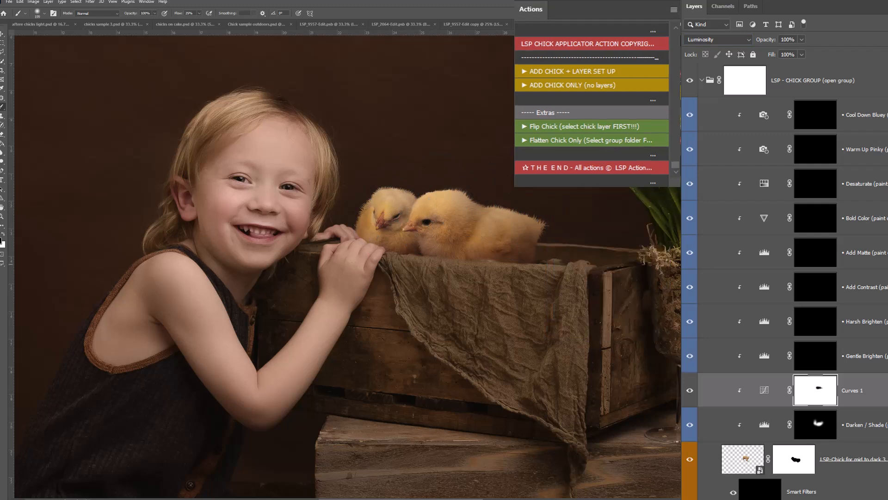
# - Brighten a small spot on the front chick's face by painting white on the Gentle Brighten mask
pyautogui.click(836, 364)
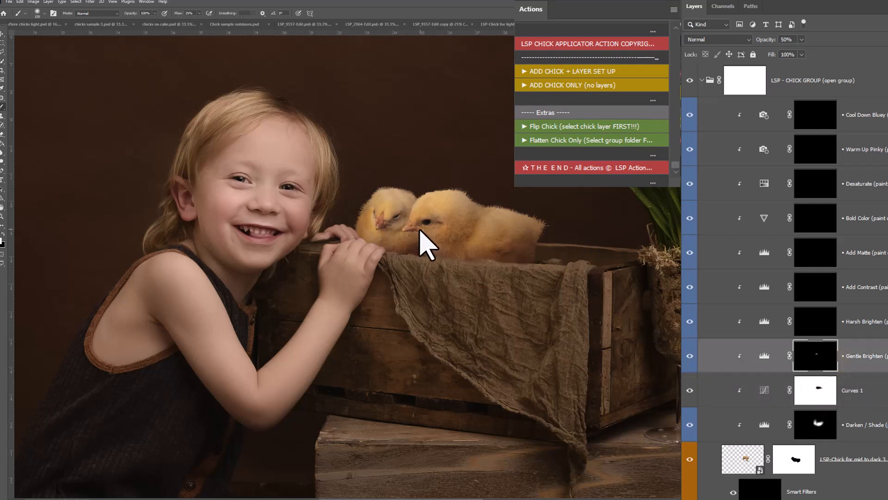
# - Paint shadows beneath and beside the chicks along the crate edge on the SHADOWS PAINT mask
pyautogui.scroll(-3, 782, 463)
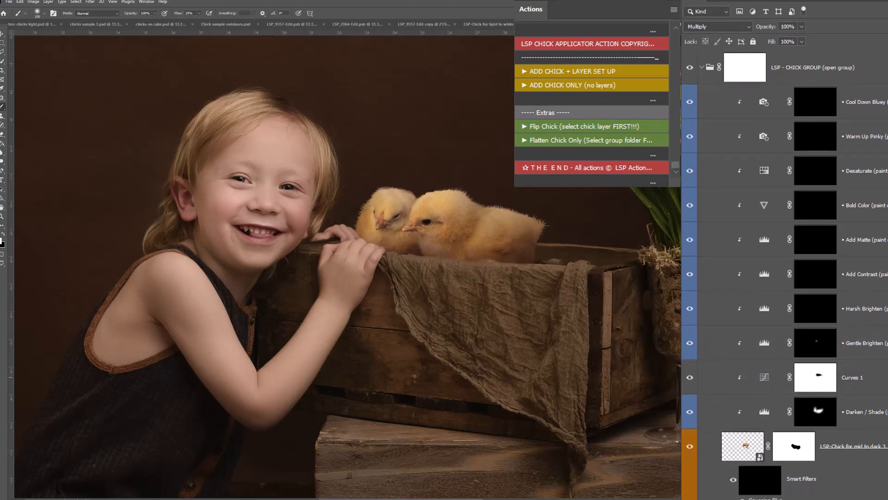
pyautogui.click(773, 464)
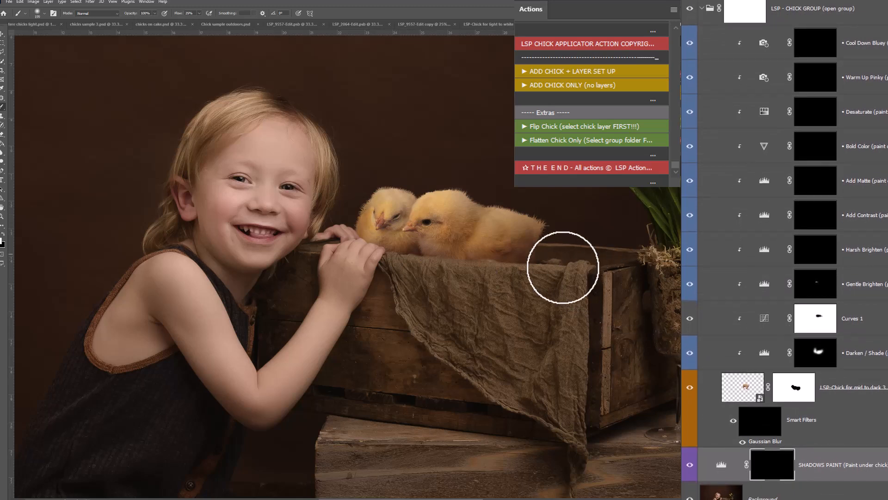
pyautogui.moveTo(541, 254)
pyautogui.mouseDown()
pyautogui.moveTo(561, 264)
pyautogui.moveTo(540, 254)
pyautogui.moveTo(575, 257)
pyautogui.moveTo(515, 252)
pyautogui.mouseUp()
pyautogui.moveTo(357, 242)
pyautogui.mouseDown()
pyautogui.moveTo(362, 231)
pyautogui.moveTo(408, 254)
pyautogui.moveTo(430, 246)
pyautogui.moveTo(525, 258)
pyautogui.moveTo(495, 246)
pyautogui.mouseUp()
# - Tone down the chicks' yellow by painting over them on the Desaturate mask with a much larger brush
pyautogui.press('z')
pyautogui.keyDown('alt'); pyautogui.click(514, 254); pyautogui.keyUp('alt')
pyautogui.keyDown('alt'); pyautogui.click(524, 257); pyautogui.keyUp('alt')
pyautogui.press('h')
pyautogui.click(815, 111)
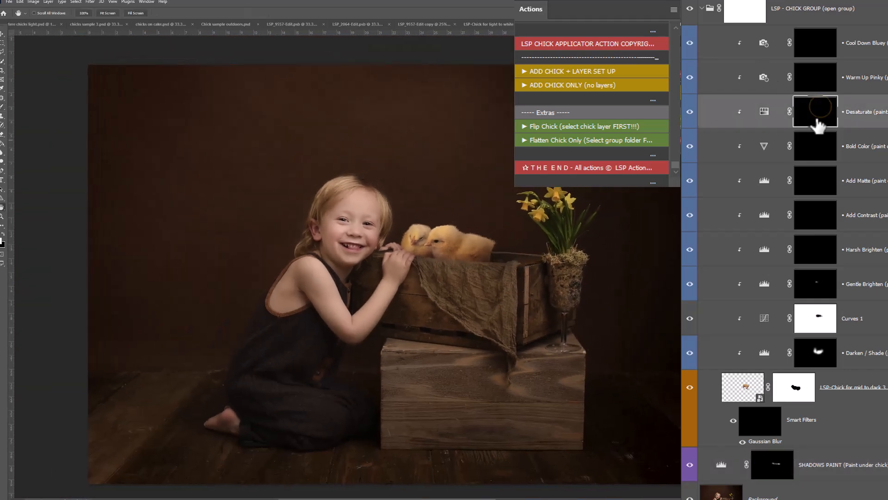
pyautogui.press('b')
pyautogui.press(']')
pyautogui.press(']')
pyautogui.press(']')
pyautogui.press(']')
pyautogui.press(']')
pyautogui.moveTo(461, 256)
pyautogui.mouseDown()
pyautogui.moveTo(447, 243)
pyautogui.moveTo(468, 258)
pyautogui.moveTo(415, 263)
pyautogui.moveTo(398, 243)
pyautogui.moveTo(422, 258)
pyautogui.moveTo(481, 260)
pyautogui.mouseUp()
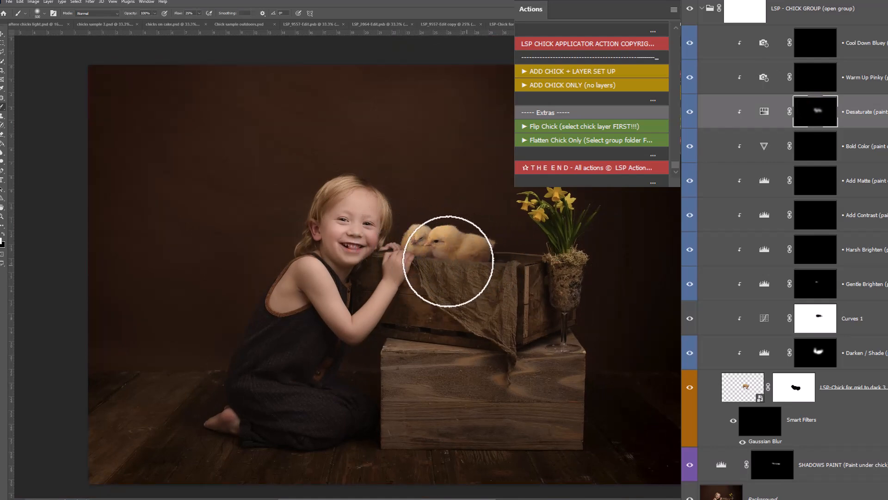
# - Restore some yellow to the rear chick beside the child's hand by painting black on the Desaturate mask
pyautogui.press('x')
pyautogui.moveTo(420, 236); pyautogui.dragTo(417, 235)
pyautogui.press('x')
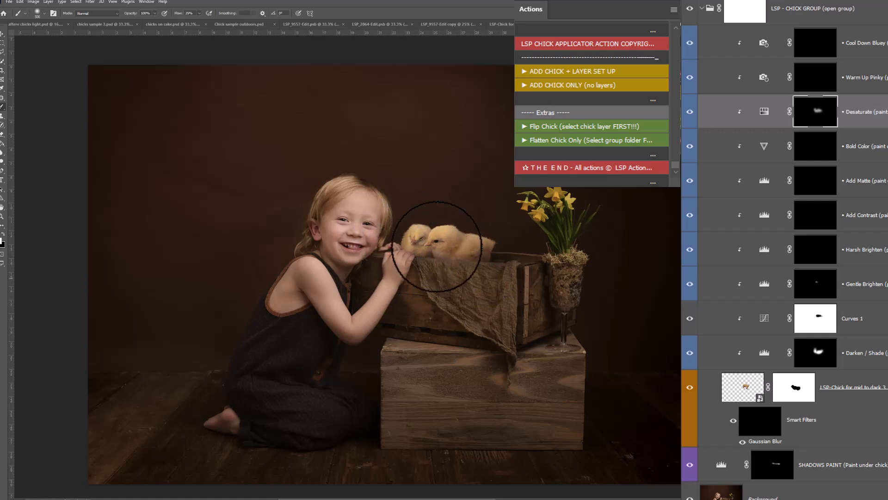
# - Collapse the chick pair's group and switch the group and its shadow layer off and on to compare before and after
pyautogui.click(702, 8)
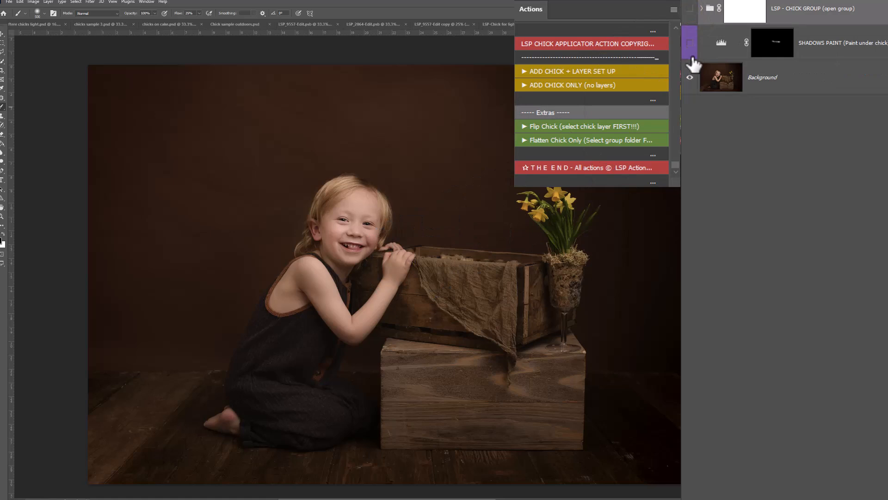
pyautogui.click(690, 8)
pyautogui.moveTo(690, 44); pyautogui.dragTo(689, 14)
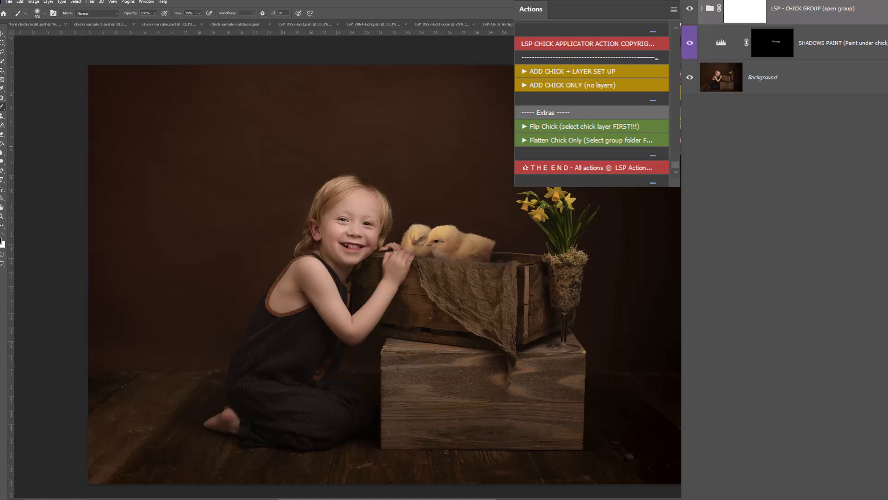
# - Run ADD CHICK + LAYER SET UP with LSP-Chick for mid to dark 4.png, scaling the chick down onto the wooden box before the crate
pyautogui.click(596, 71)
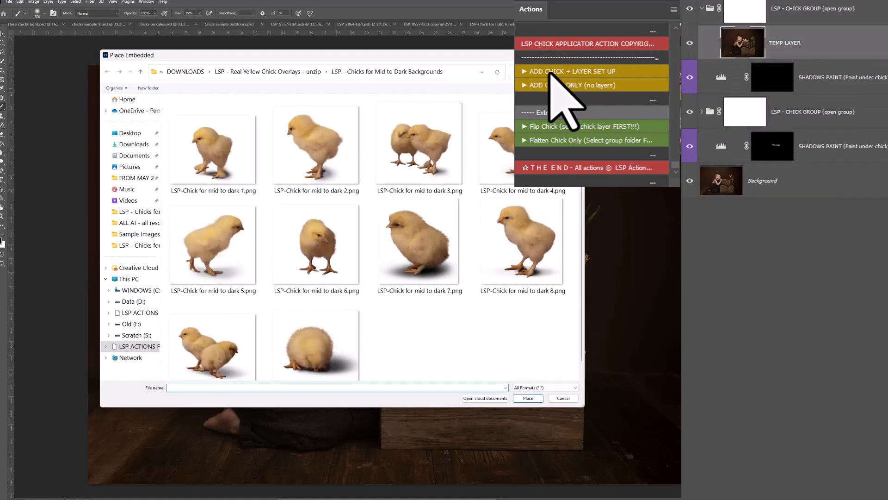
pyautogui.doubleClick(509, 147)
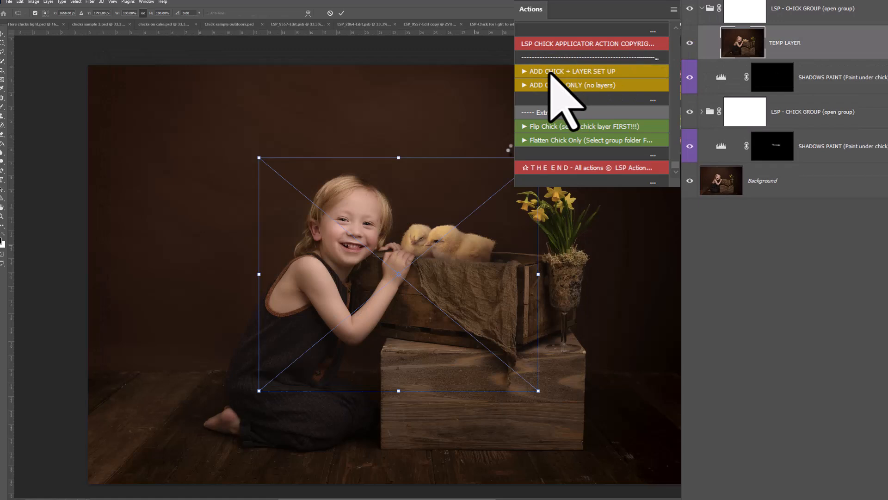
pyautogui.moveTo(402, 168); pyautogui.dragTo(413, 284)
pyautogui.moveTo(447, 355); pyautogui.dragTo(467, 320)
pyautogui.moveTo(422, 242); pyautogui.dragTo(431, 260)
pyautogui.moveTo(448, 337); pyautogui.dragTo(443, 328)
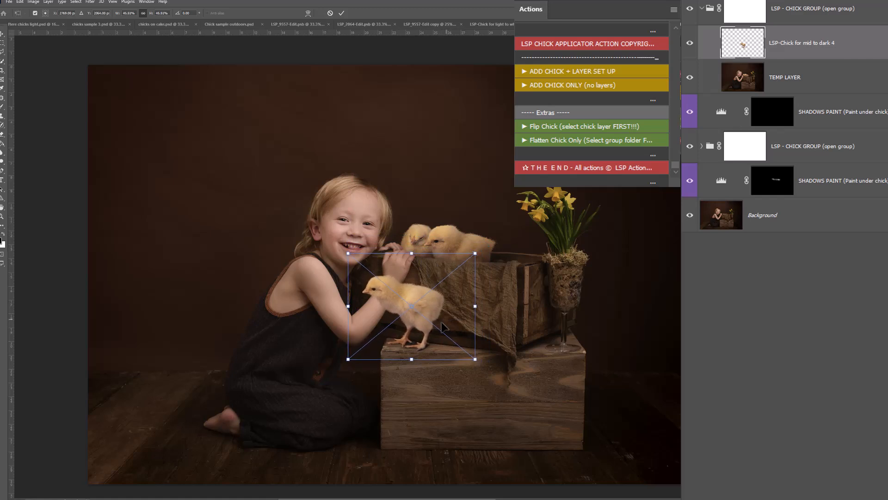
# - Nudge the placed chick slightly farther onto the wooden box and commit the placement
pyautogui.press('Right')
pyautogui.press('Right')
pyautogui.press('Right')
pyautogui.press('Right')
pyautogui.press('Right')
pyautogui.press('Right')
pyautogui.press('Right')
pyautogui.press('Right')
pyautogui.press('Right')
pyautogui.press('Return')
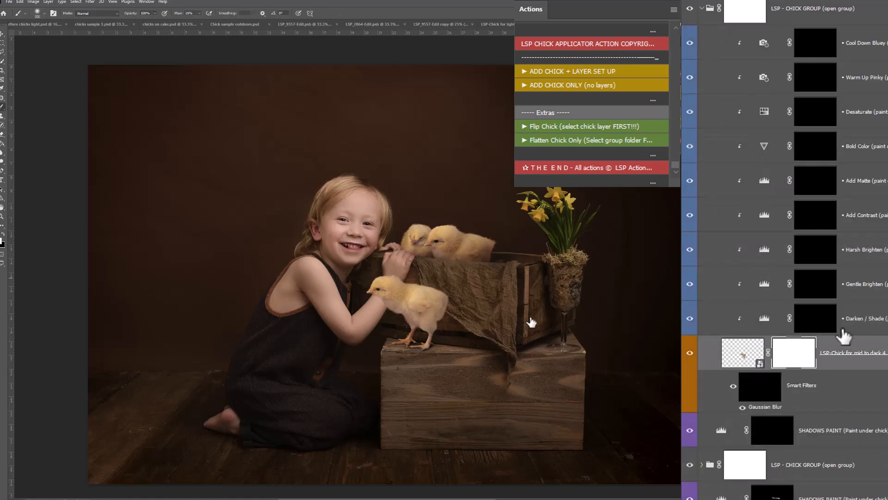
# - Darken the new chick's lower body by painting white on its Darken / Shade mask
pyautogui.click(813, 318)
pyautogui.scroll(3, 373, 317)
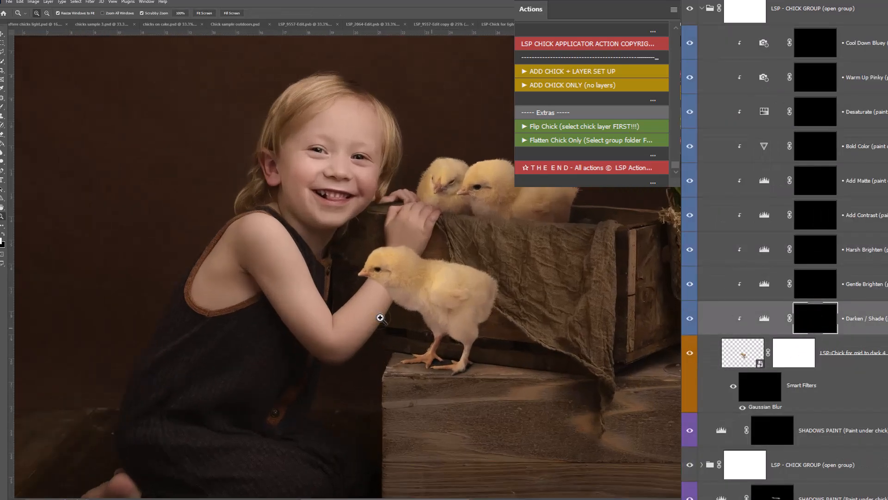
pyautogui.moveTo(506, 347)
pyautogui.mouseDown()
pyautogui.moveTo(512, 273)
pyautogui.moveTo(503, 345)
pyautogui.moveTo(512, 308)
pyautogui.moveTo(489, 352)
pyautogui.moveTo(474, 357)
pyautogui.moveTo(438, 344)
pyautogui.moveTo(418, 321)
pyautogui.mouseUp()
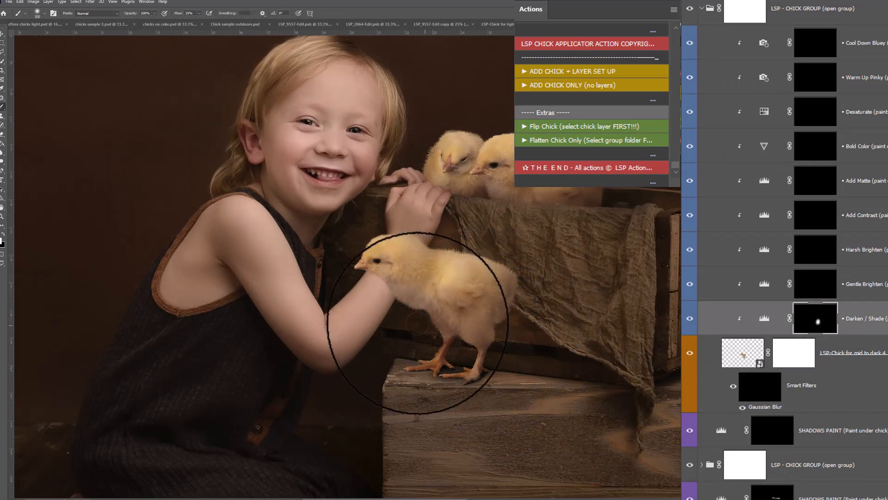
# - Paint shadows around the box chick and beneath its feet on its SHADOWS PAINT mask with a smaller brush
pyautogui.click(771, 430)
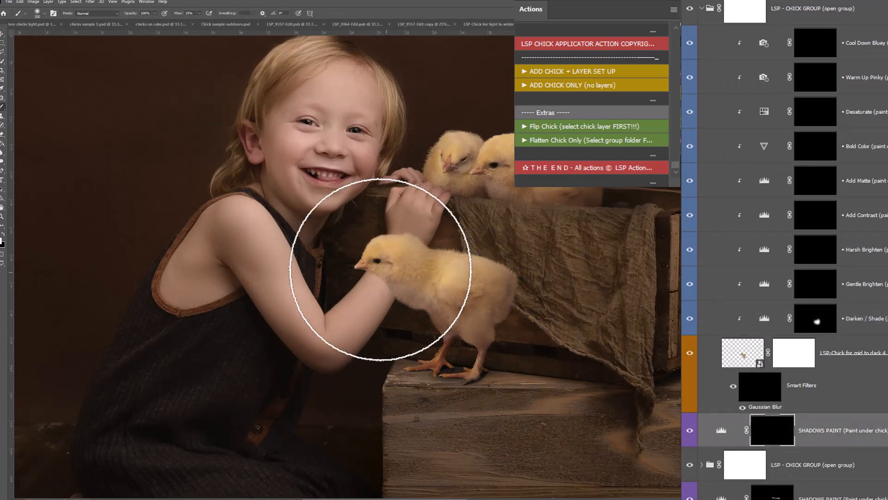
pyautogui.press('[')
pyautogui.press('[')
pyautogui.press('[')
pyautogui.press('[')
pyautogui.moveTo(397, 280)
pyautogui.mouseDown()
pyautogui.moveTo(388, 267)
pyautogui.moveTo(422, 318)
pyautogui.moveTo(402, 337)
pyautogui.mouseUp()
pyautogui.moveTo(523, 305)
pyautogui.mouseDown()
pyautogui.moveTo(500, 323)
pyautogui.moveTo(492, 363)
pyautogui.mouseUp()
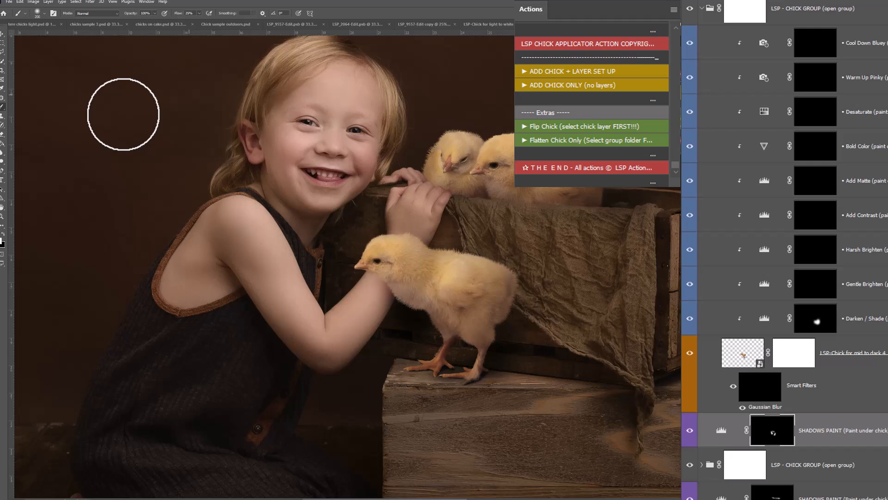
# - Flip the box chick with the Flip Chick action so it faces away from the child, and shift it slightly toward the cloth
pyautogui.press('z')
pyautogui.keyDown('alt'); pyautogui.click(417, 250); pyautogui.keyUp('alt')
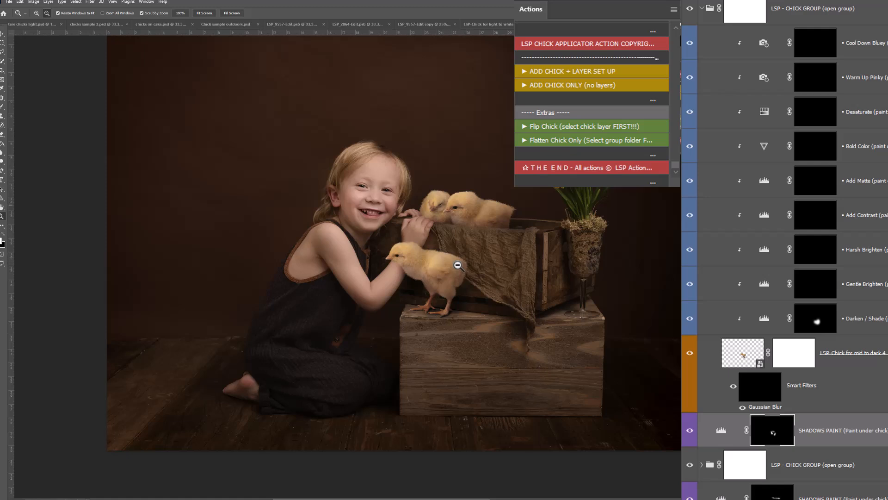
pyautogui.click(410, 272)
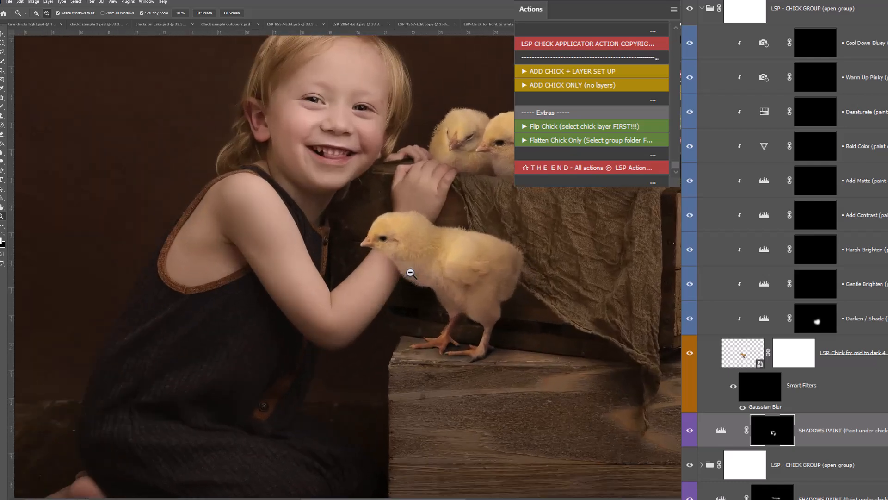
pyautogui.click(740, 361)
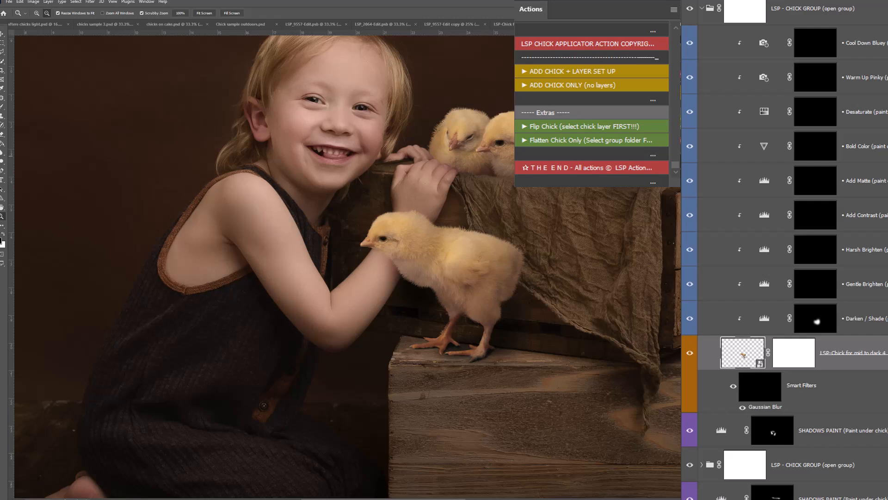
pyautogui.click(549, 127)
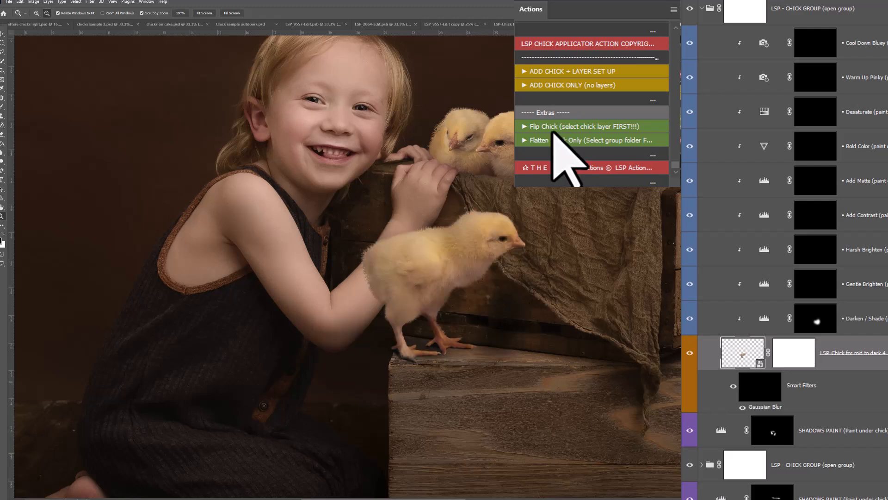
pyautogui.press('v')
pyautogui.moveTo(443, 323); pyautogui.dragTo(458, 323)
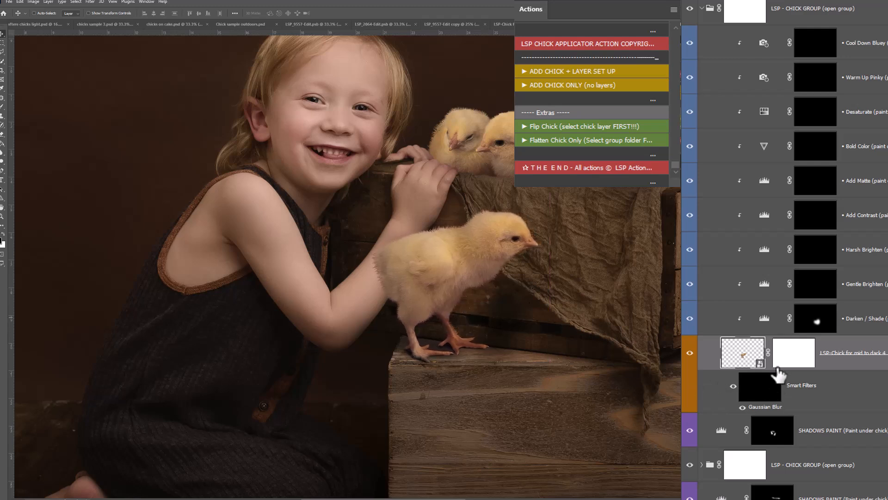
# - Shade the flipped chick's rear on the Darken / Shade mask and touch up its shadow on the SHADOWS PAINT mask
pyautogui.click(815, 318)
pyautogui.press('b')
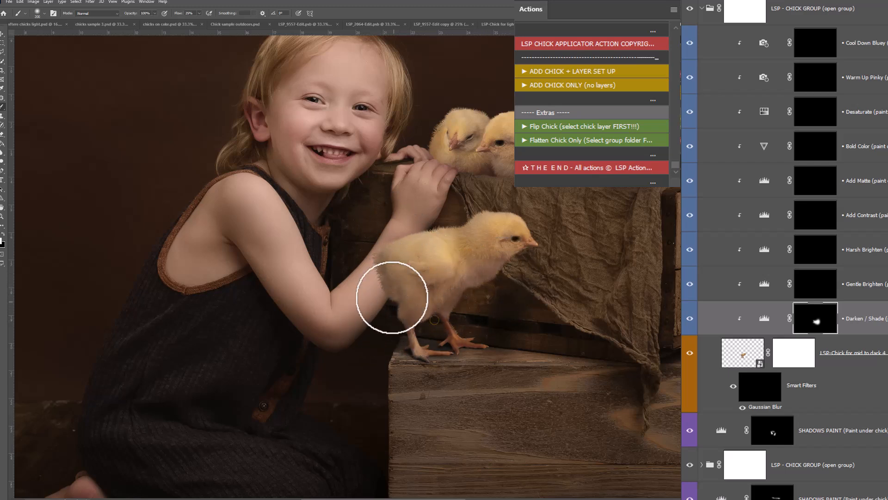
pyautogui.click(786, 437)
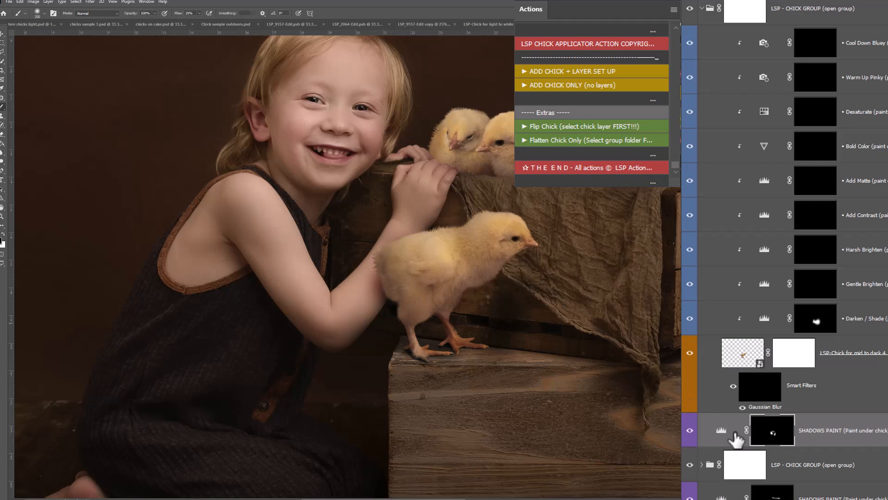
# - Soften the box chick by painting white over it on the Gaussian Blur smart filter mask
pyautogui.click(747, 399)
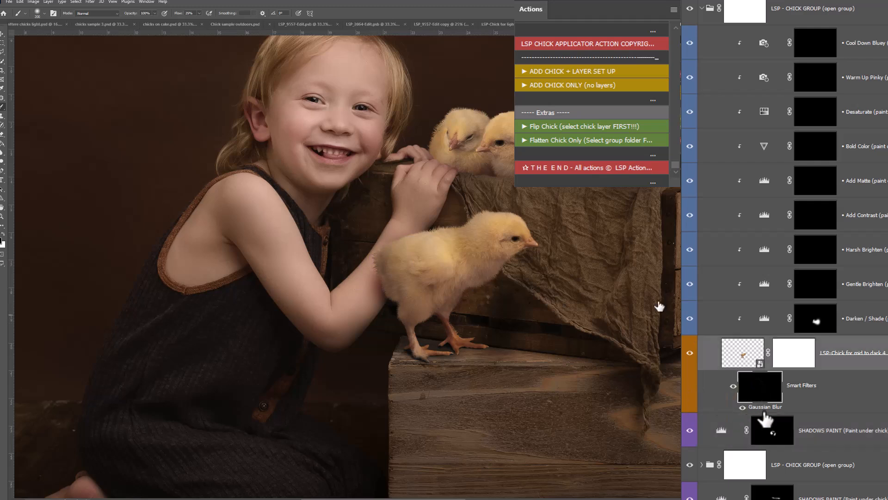
pyautogui.moveTo(445, 228); pyautogui.dragTo(470, 214)
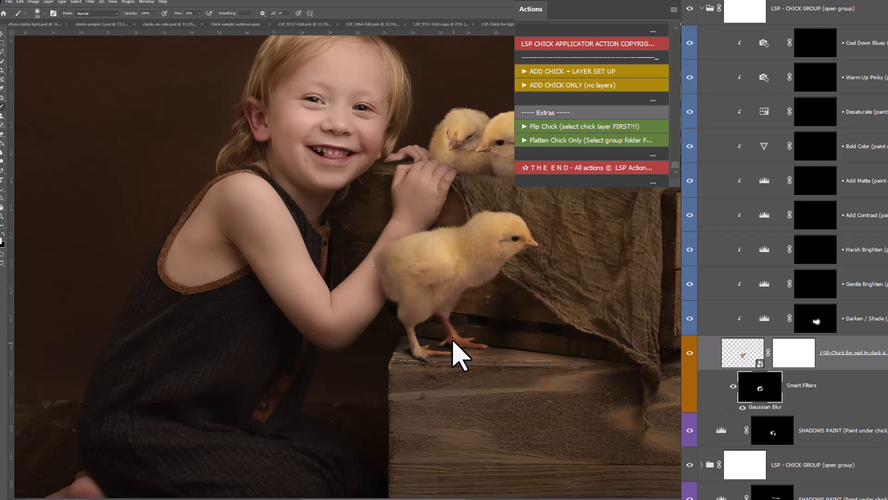
# - Refine the shadow around the box chick's feet on the SHADOWS PAINT mask and undo the last stroke
pyautogui.click(773, 429)
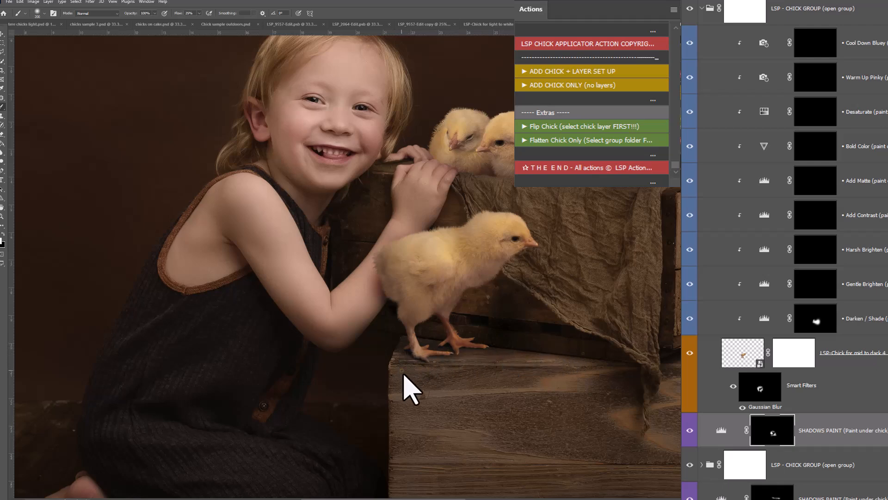
pyautogui.press('z')
pyautogui.keyDown('alt'); pyautogui.click(459, 342); pyautogui.keyUp('alt')
pyautogui.keyDown('alt'); pyautogui.click(459, 341); pyautogui.keyUp('alt')
pyautogui.press('b')
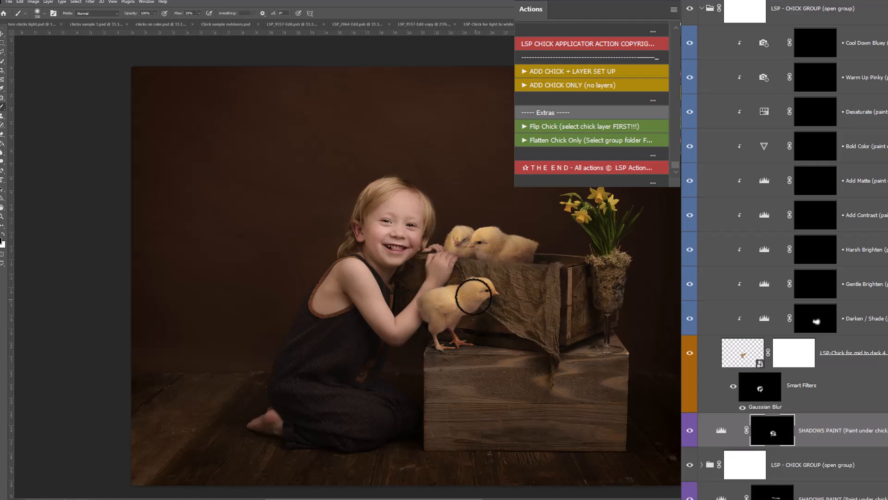
pyautogui.press('x')
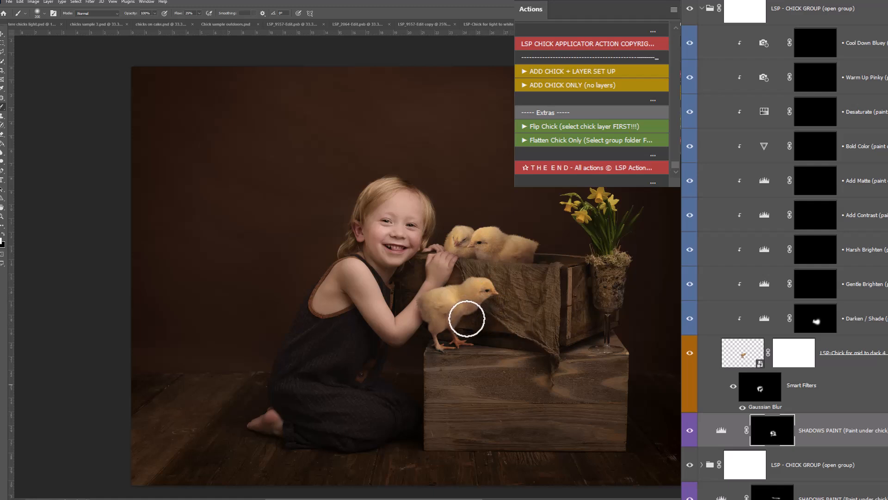
pyautogui.press('x')
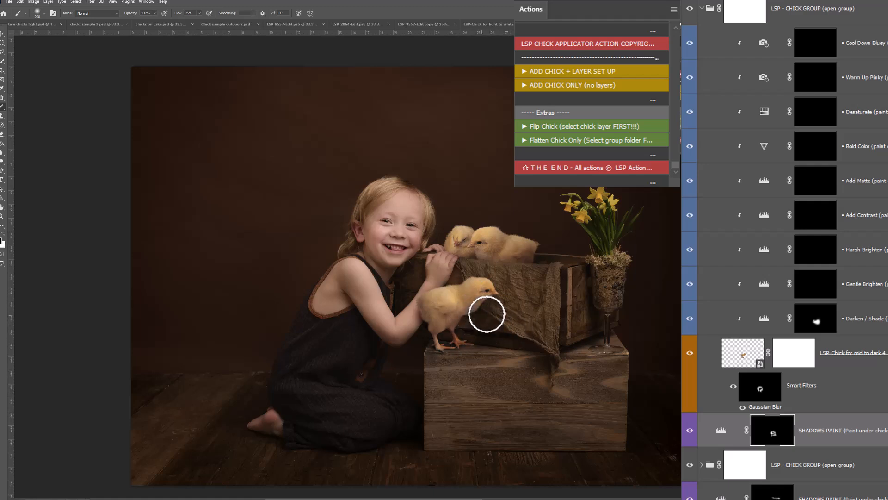
pyautogui.hotkey('ctrl', 'z')
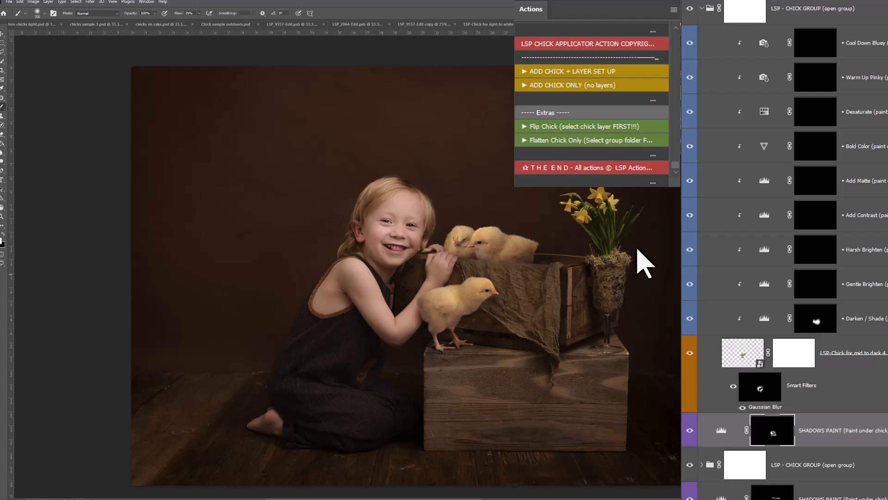
# - Collapse the box chick's group and toggle both chick groups and their shadow layers to compare before and after
pyautogui.click(701, 8)
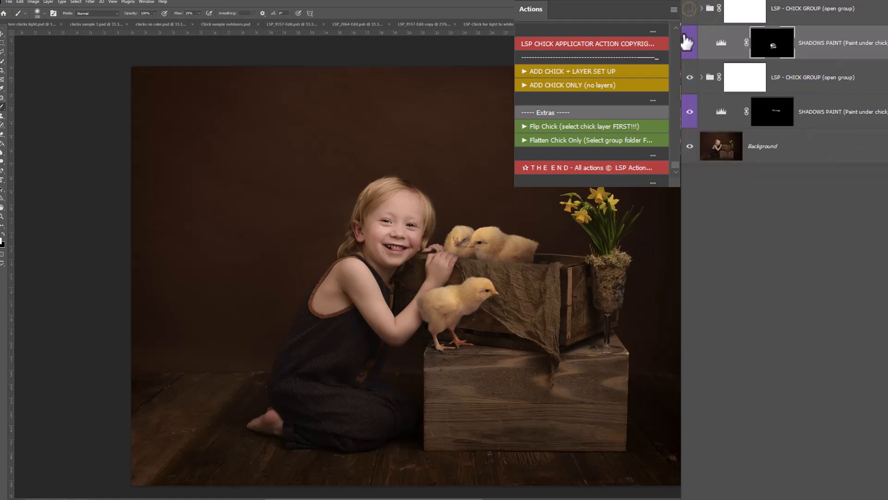
pyautogui.click(691, 116)
pyautogui.moveTo(690, 77); pyautogui.dragTo(690, 8)
# - Run ADD CHICK + LAYER SET UP with LSP-Chick for mid to dark 1.png, flip the chick horizontally and move it behind the child
pyautogui.click(590, 71)
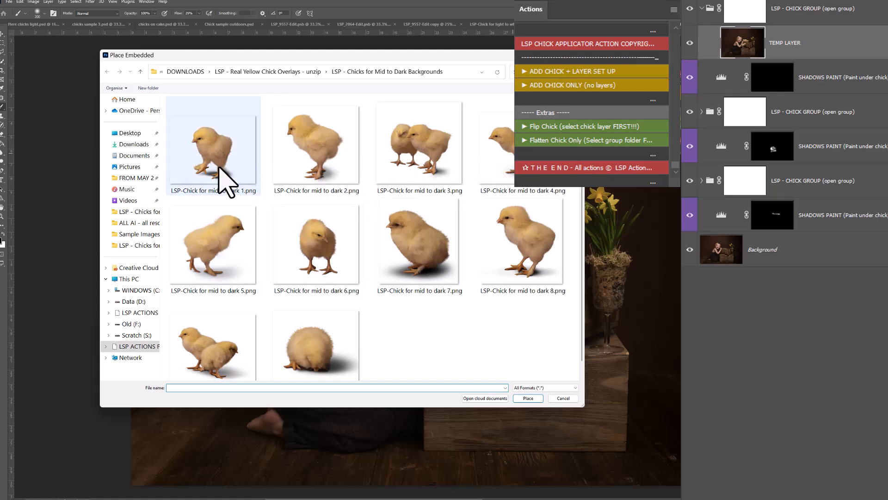
pyautogui.doubleClick(223, 182)
pyautogui.rightClick(411, 262)
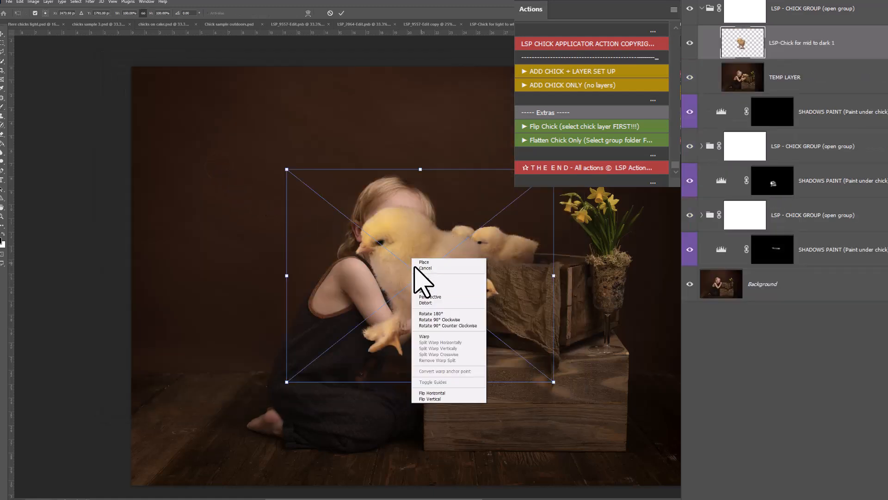
pyautogui.click(467, 392)
pyautogui.moveTo(413, 285); pyautogui.dragTo(211, 386)
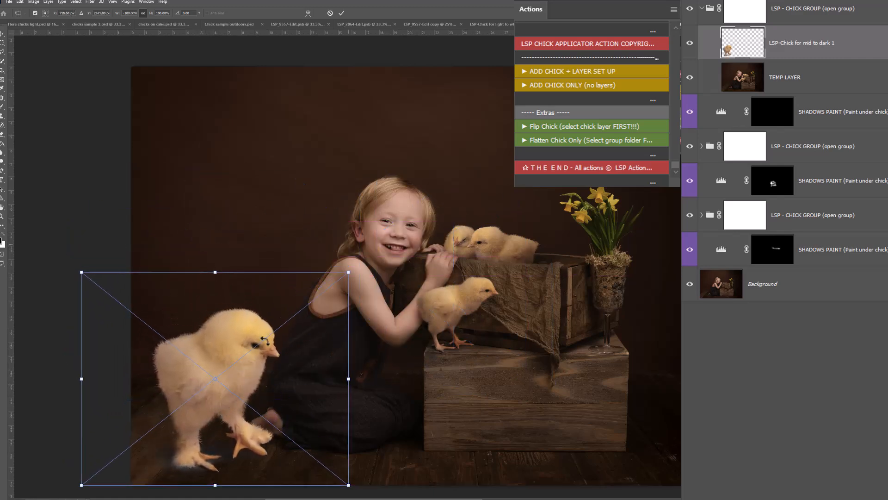
# - Scale the floor chick down, position it beside the child's bare foot and commit the placement
pyautogui.moveTo(348, 273); pyautogui.dragTo(205, 386)
pyautogui.moveTo(171, 432); pyautogui.dragTo(262, 411)
pyautogui.moveTo(297, 367); pyautogui.dragTo(286, 375)
pyautogui.moveTo(258, 407); pyautogui.dragTo(270, 400)
pyautogui.press('Return')
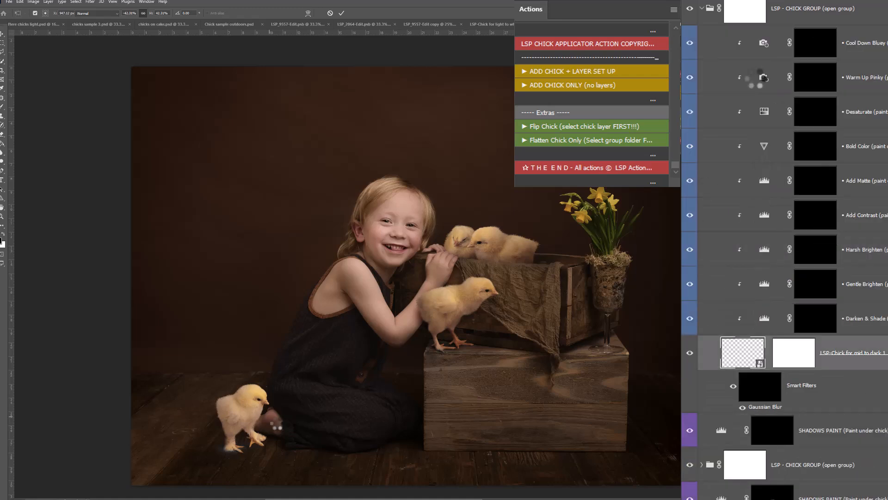
# - Darken the floor chick's legs and body by painting on its Darken / Shade mask with a much larger brush
pyautogui.press('z')
pyautogui.click(233, 451)
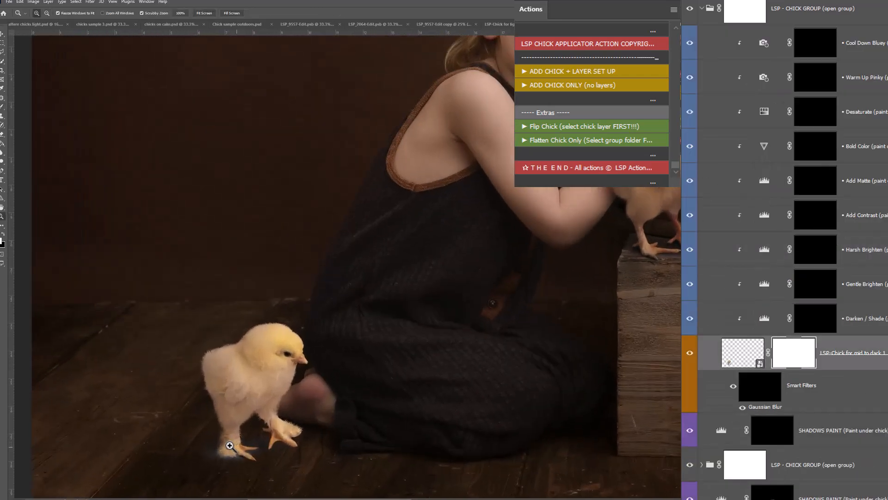
pyautogui.click(813, 319)
pyautogui.press('b')
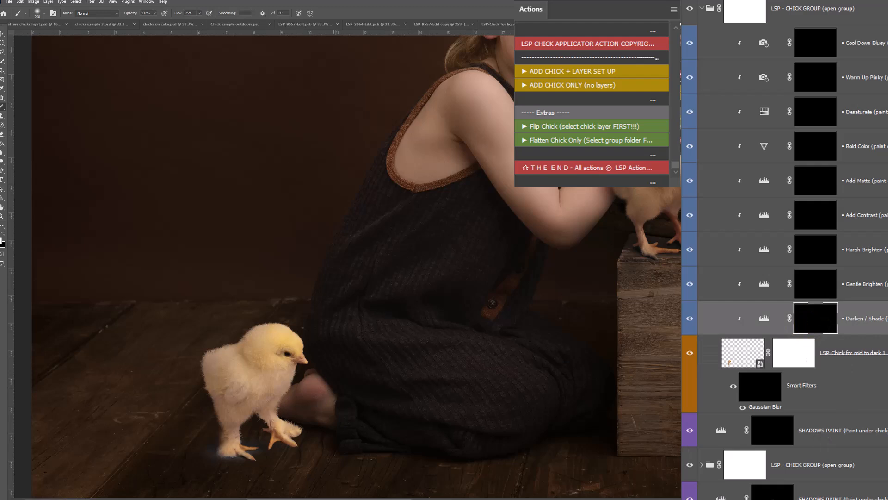
pyautogui.press(']')
pyautogui.press(']')
pyautogui.press(']')
pyautogui.press(']')
pyautogui.click(292, 407)
pyautogui.moveTo(299, 413)
pyautogui.mouseDown()
pyautogui.moveTo(246, 430)
pyautogui.moveTo(214, 372)
pyautogui.moveTo(207, 411)
pyautogui.moveTo(222, 481)
pyautogui.moveTo(232, 480)
pyautogui.moveTo(280, 456)
pyautogui.moveTo(215, 422)
pyautogui.mouseUp()
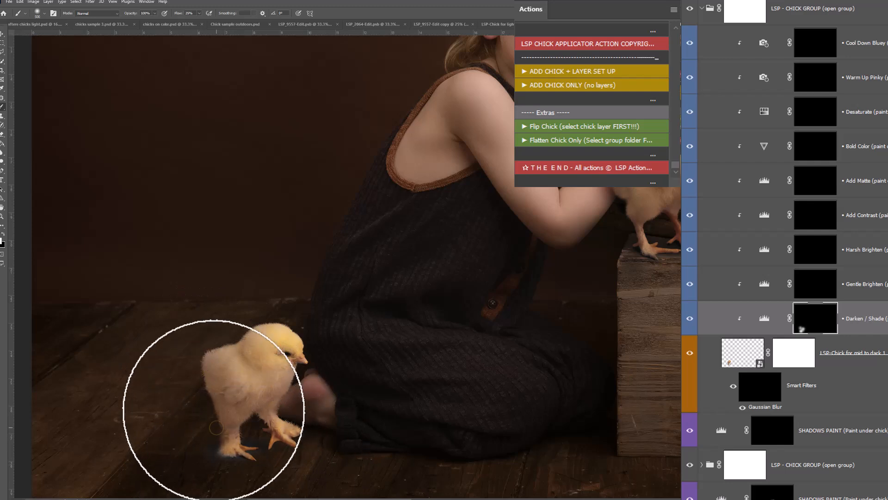
# - Brighten the floor chick's face by painting on the Gentle Brighten mask, and select the Add Matte mask
pyautogui.click(815, 284)
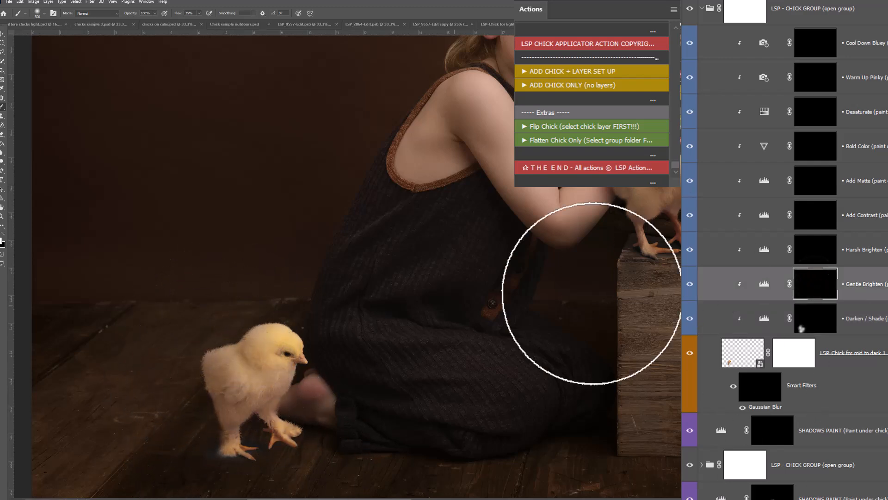
pyautogui.moveTo(288, 377); pyautogui.dragTo(297, 357)
pyautogui.click(807, 182)
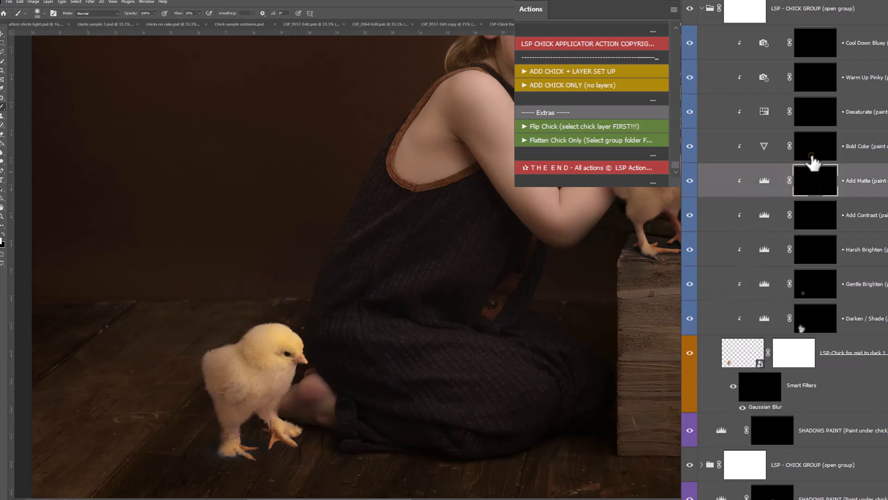
# - Desaturate the floor chick's body and face by painting on its Desaturate mask
pyautogui.click(813, 155)
pyautogui.click(823, 123)
pyautogui.moveTo(305, 365); pyautogui.dragTo(277, 308)
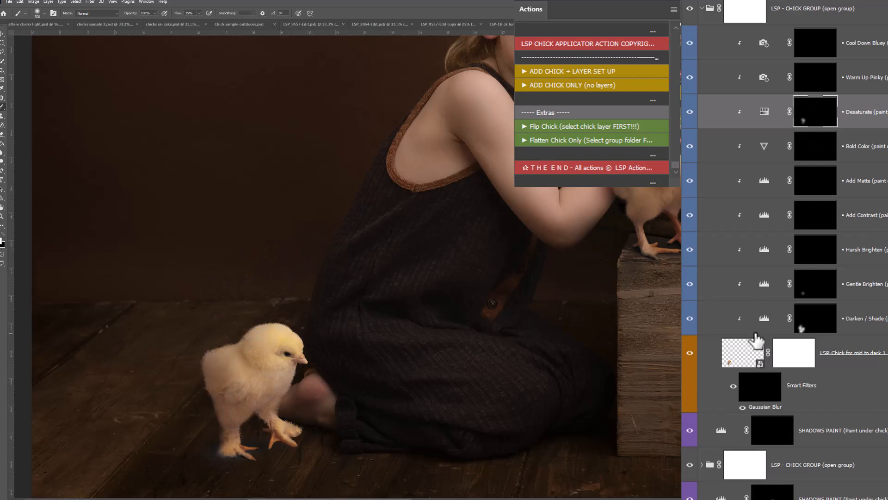
# - Add a Levels adjustment above the floor chick's Darken / Shade layer and darken its midtones slightly
pyautogui.click(825, 328)
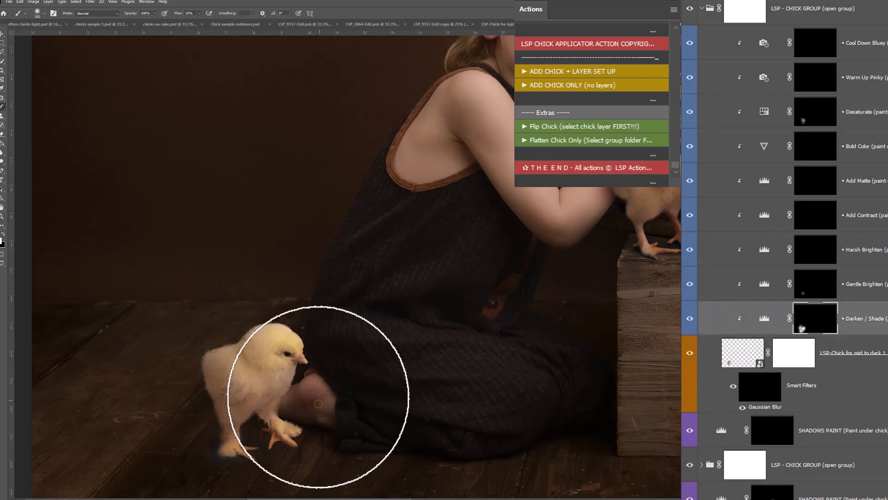
pyautogui.click(846, 498)
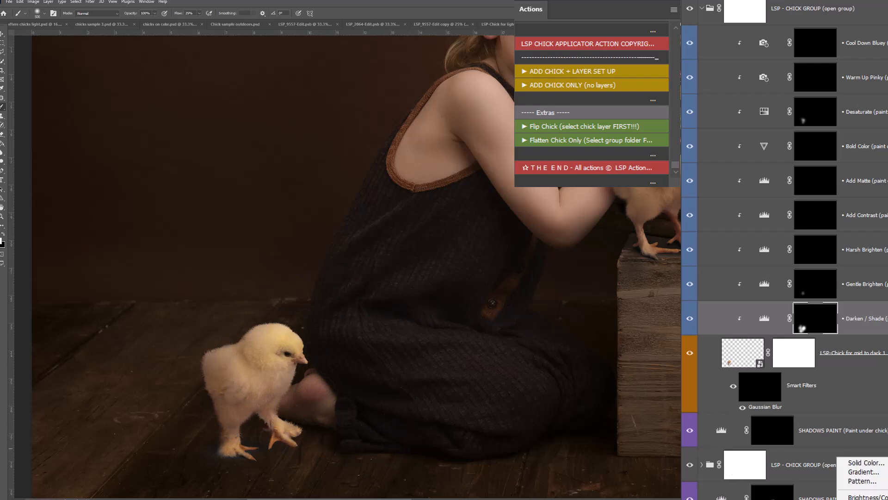
pyautogui.click(862, 498)
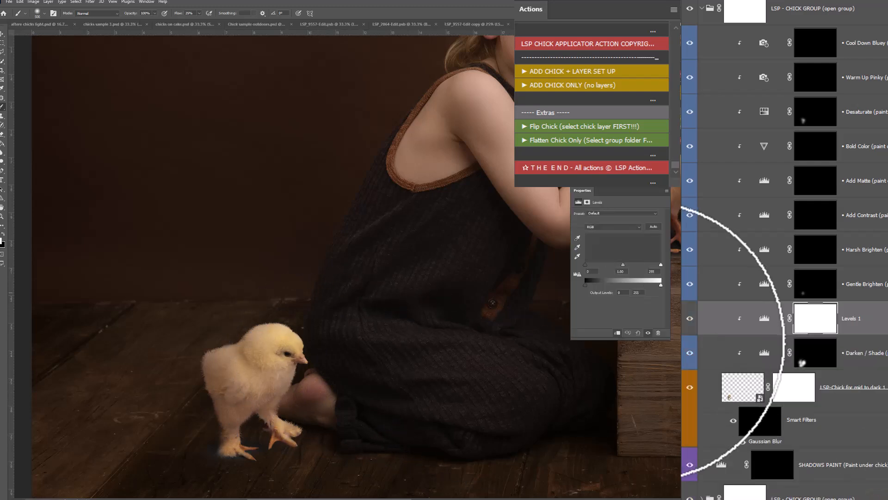
pyautogui.moveTo(626, 265); pyautogui.dragTo(628, 266)
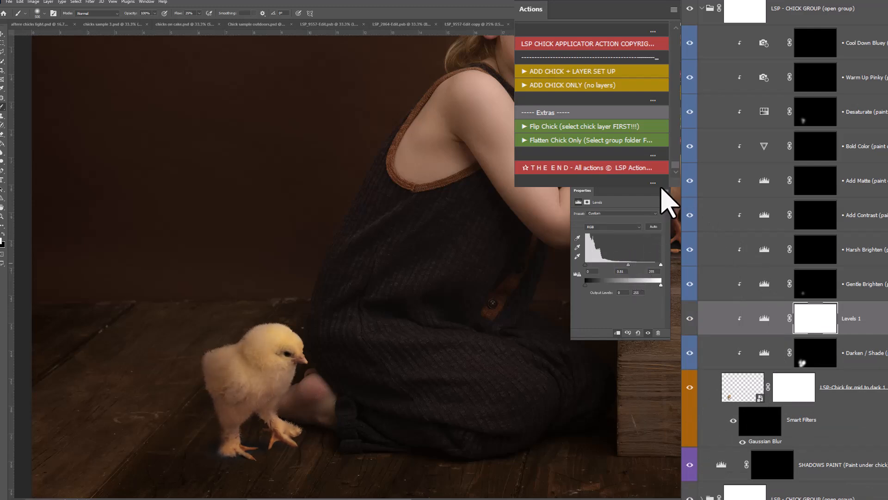
pyautogui.click(665, 193)
# - Paint a soft shadow on the floor around the chick's feet using the SHADOWS PAINT mask
pyautogui.press('z')
pyautogui.keyDown('alt'); pyautogui.click(476, 311); pyautogui.keyUp('alt')
pyautogui.press('space')
pyautogui.moveTo(482, 346); pyautogui.dragTo(470, 320)
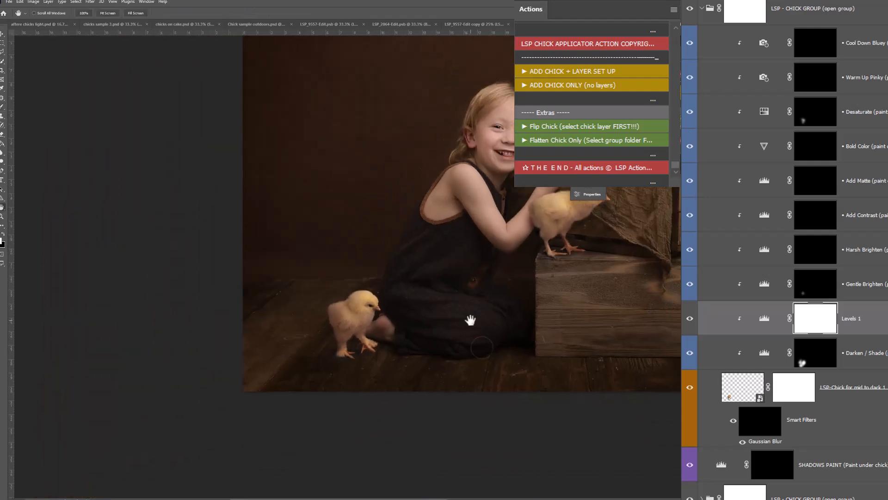
pyautogui.click(792, 476)
pyautogui.press('b')
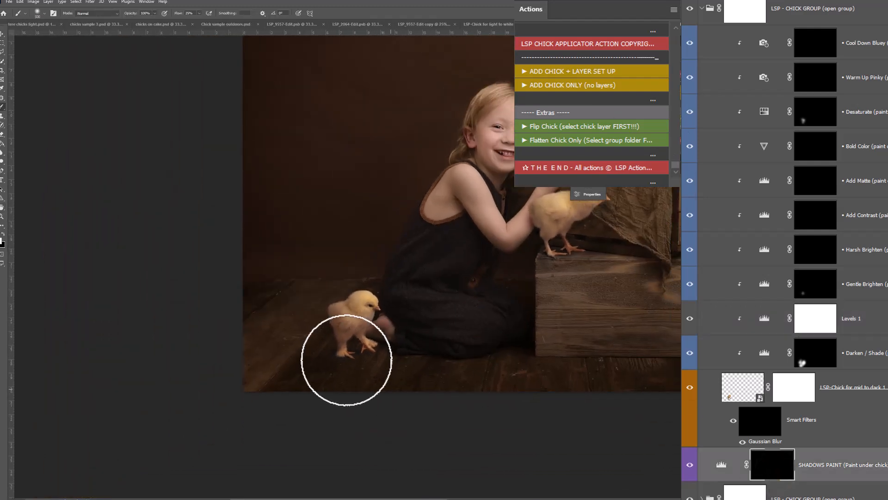
pyautogui.moveTo(343, 362)
pyautogui.mouseDown()
pyautogui.moveTo(346, 353)
pyautogui.moveTo(377, 347)
pyautogui.mouseUp()
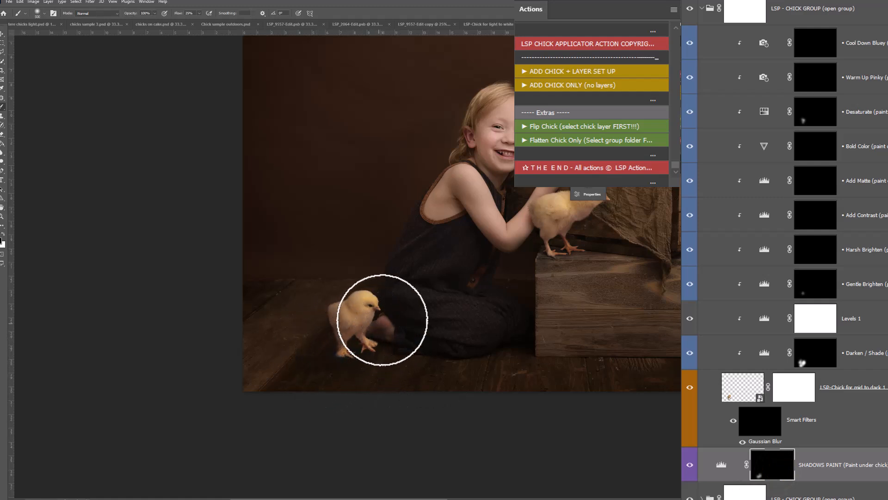
# - Move the floor chick's group slightly down and away from the child's foot, then collapse it and compare with the chicks hidden
pyautogui.press('z')
pyautogui.keyDown('alt'); pyautogui.click(416, 317); pyautogui.keyUp('alt')
pyautogui.press('h')
pyautogui.moveTo(464, 307); pyautogui.dragTo(412, 321)
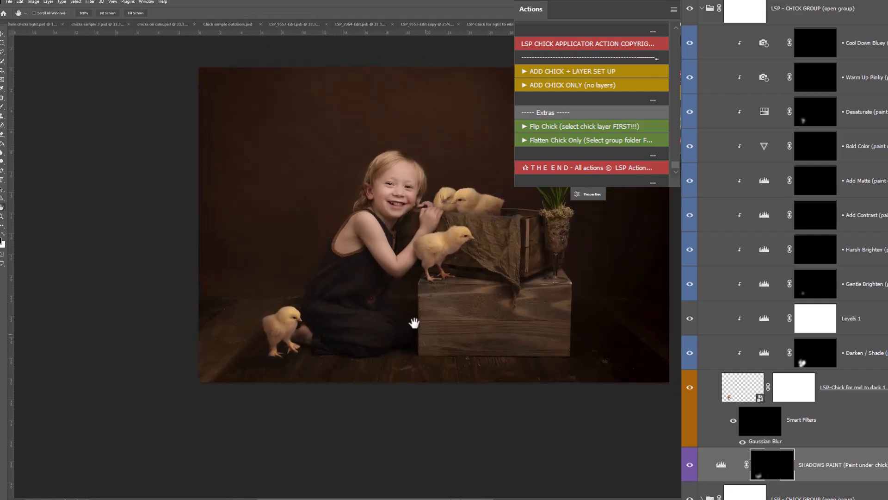
pyautogui.click(779, 9)
pyautogui.press('v')
pyautogui.moveTo(274, 335)
pyautogui.mouseDown()
pyautogui.moveTo(256, 343)
pyautogui.moveTo(260, 317)
pyautogui.moveTo(257, 343)
pyautogui.moveTo(267, 348)
pyautogui.mouseUp()
pyautogui.click(702, 8)
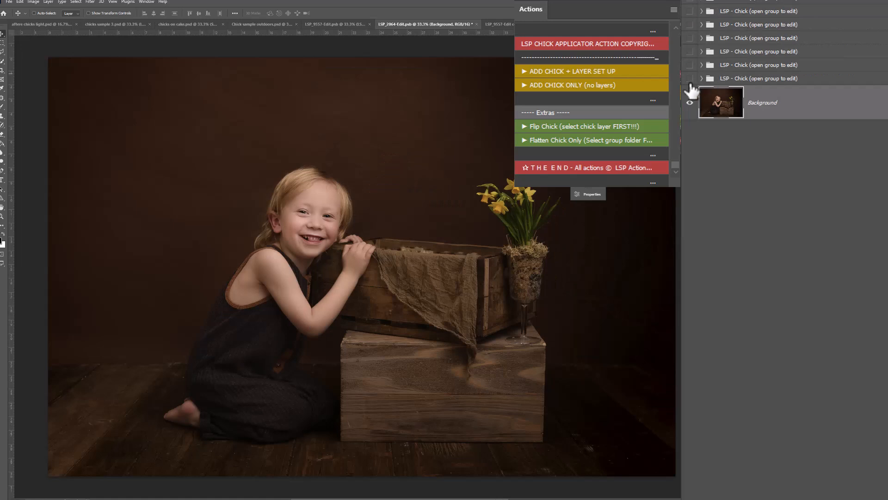
pyautogui.moveTo(689, 28); pyautogui.dragTo(690, 1)
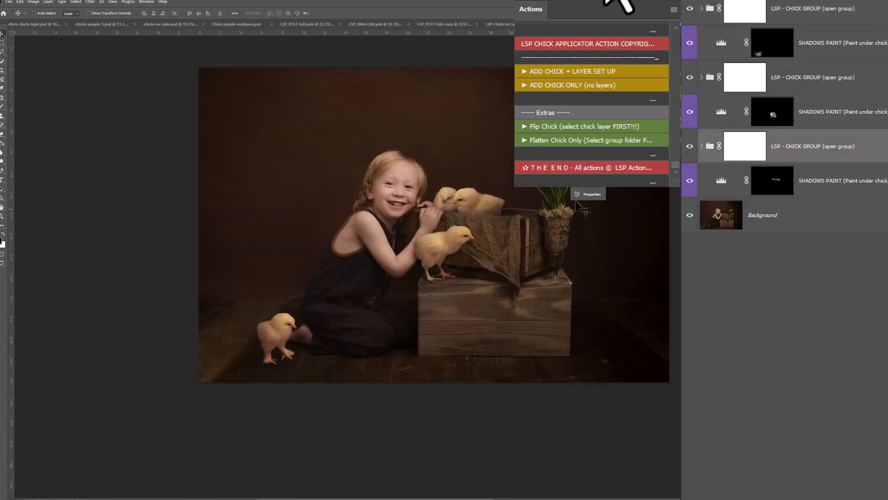
# - Flip the pair of chicks in the crate horizontally with the Flip Chick action and collapse their group
pyautogui.click(702, 146)
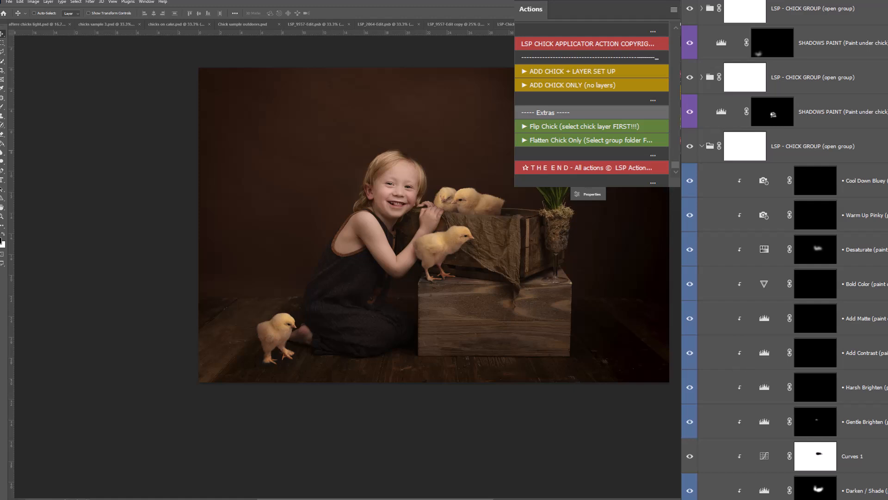
pyautogui.click(547, 126)
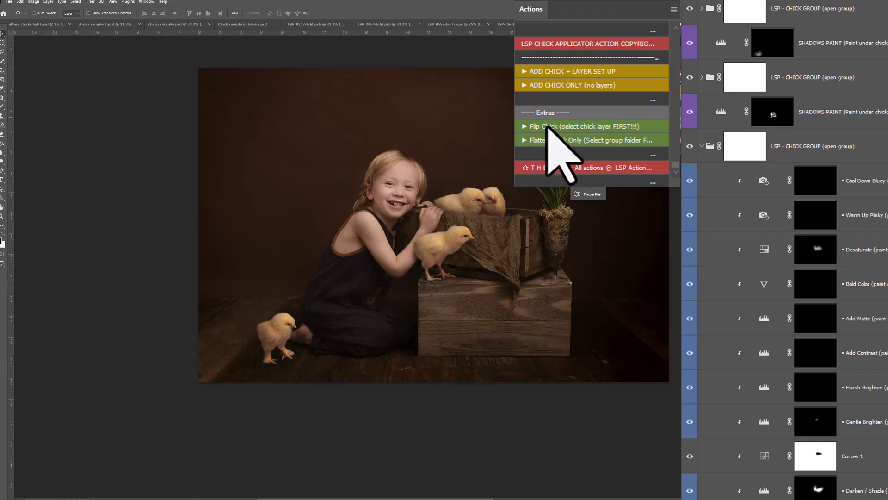
pyautogui.click(548, 126)
pyautogui.click(547, 126)
pyautogui.click(813, 491)
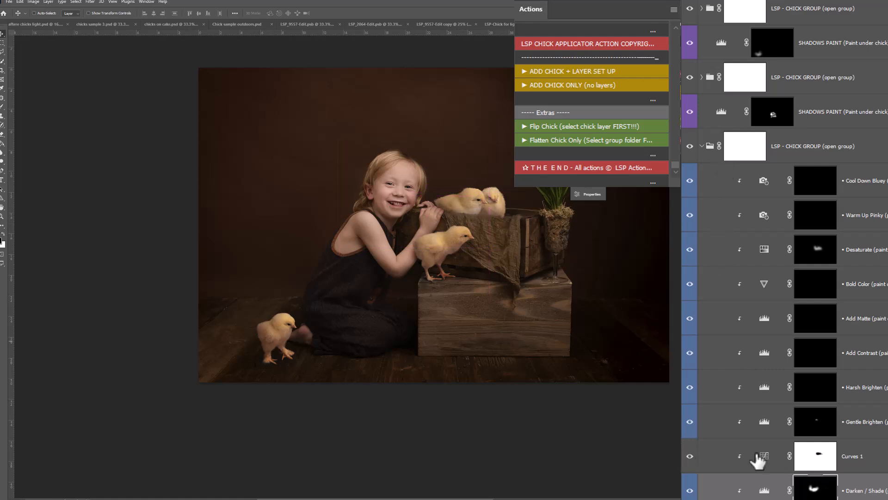
pyautogui.click(701, 146)
pyautogui.moveTo(693, 30); pyautogui.dragTo(690, 9)
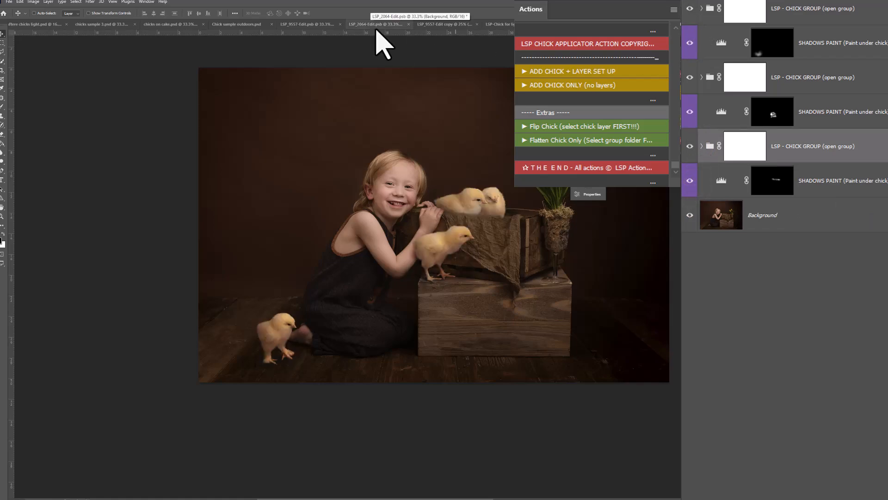
# - Switch to Chick sample outdoors.psd and hide its existing chick group and SHADOWS PAINT layer
pyautogui.click(253, 25)
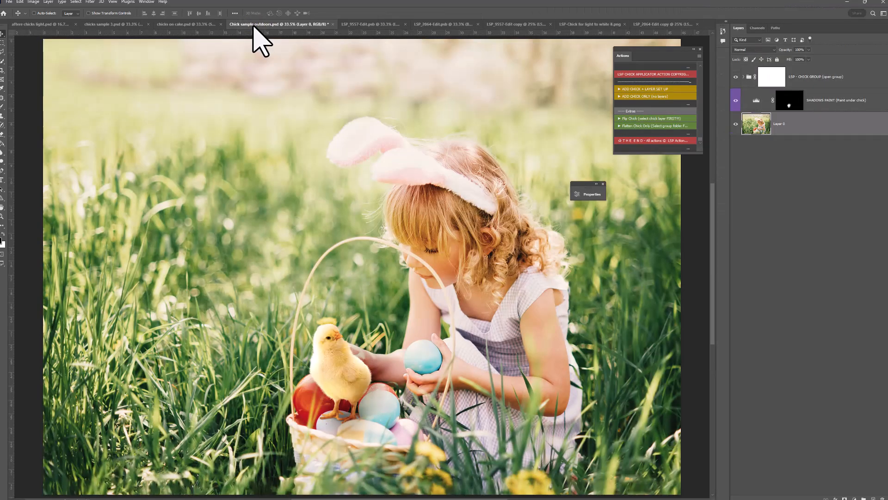
pyautogui.scroll(-2, 271, 37)
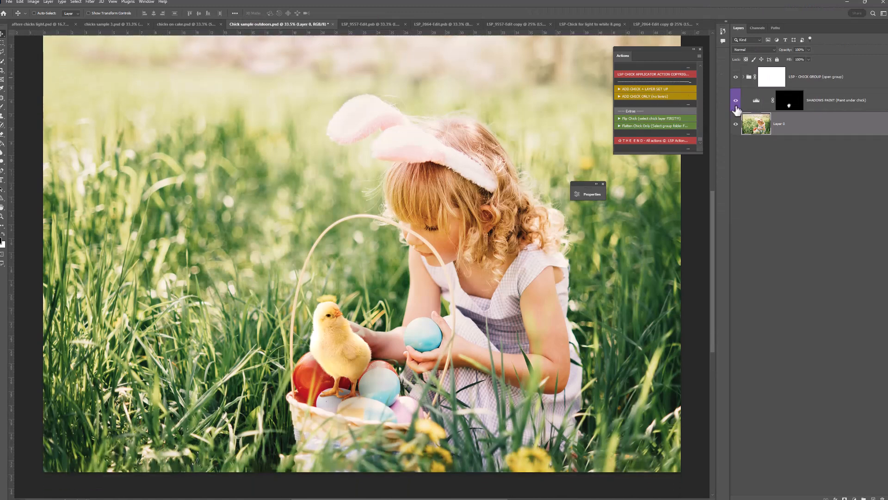
pyautogui.click(735, 78)
pyautogui.click(736, 77)
pyautogui.click(745, 77)
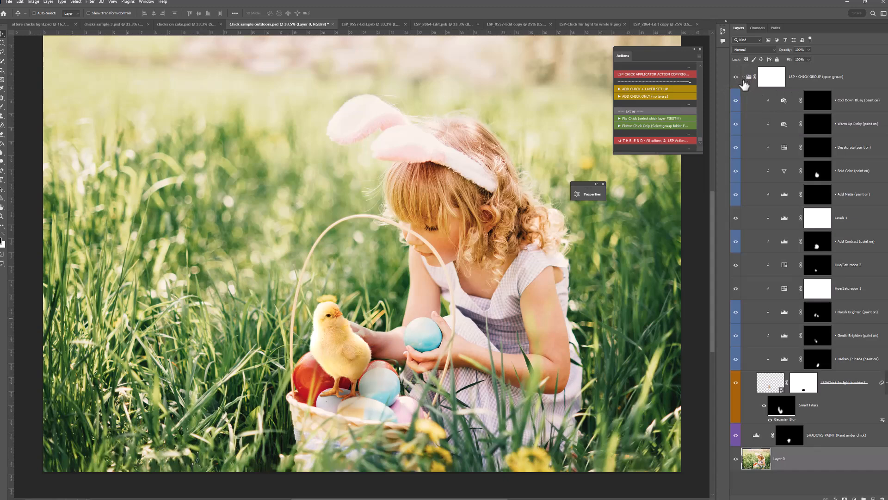
pyautogui.click(743, 77)
pyautogui.click(735, 98)
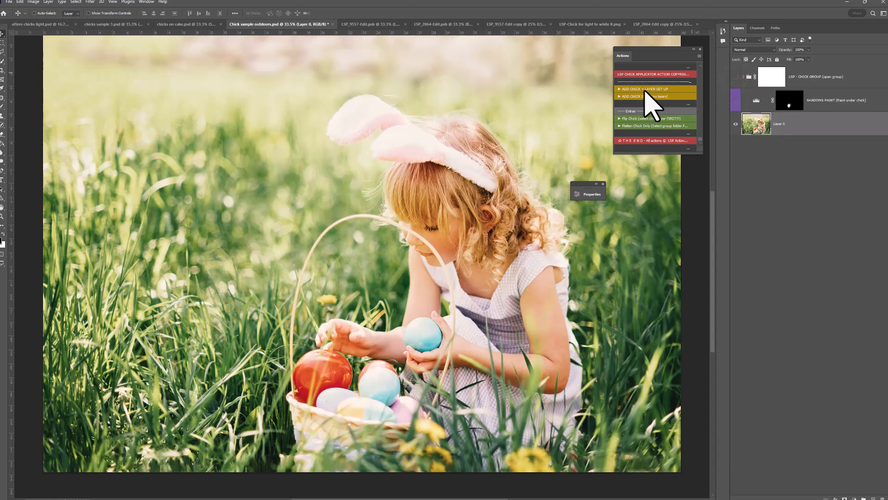
# - Run ADD CHICK + LAYER SET UP and place LSP-Chick for light to white 1.png from the light to white backgrounds folder
pyautogui.click(638, 90)
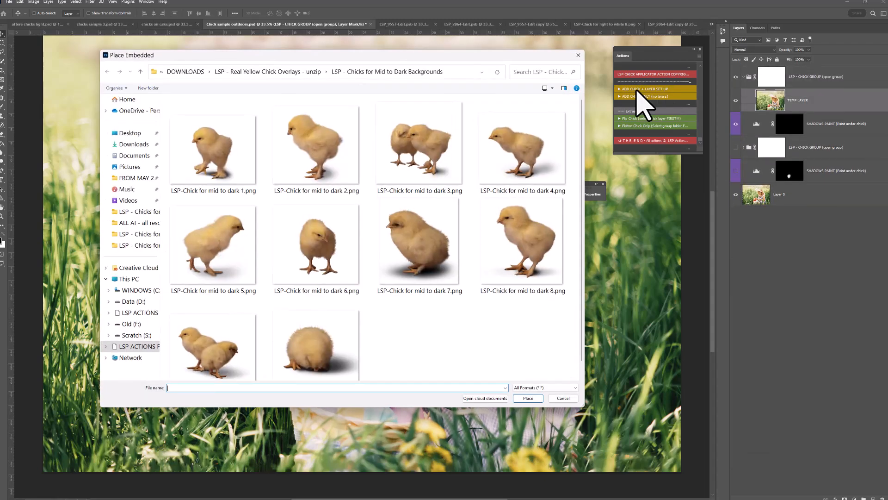
pyautogui.click(240, 72)
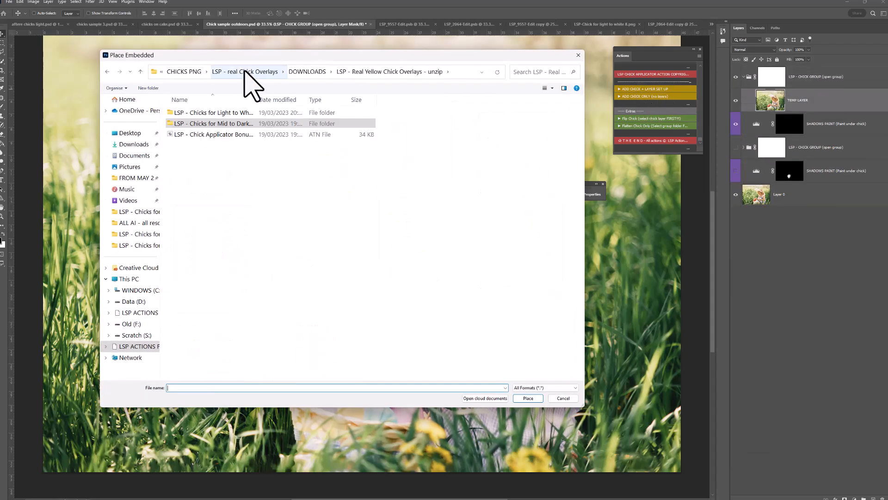
pyautogui.moveTo(299, 52); pyautogui.dragTo(375, 139)
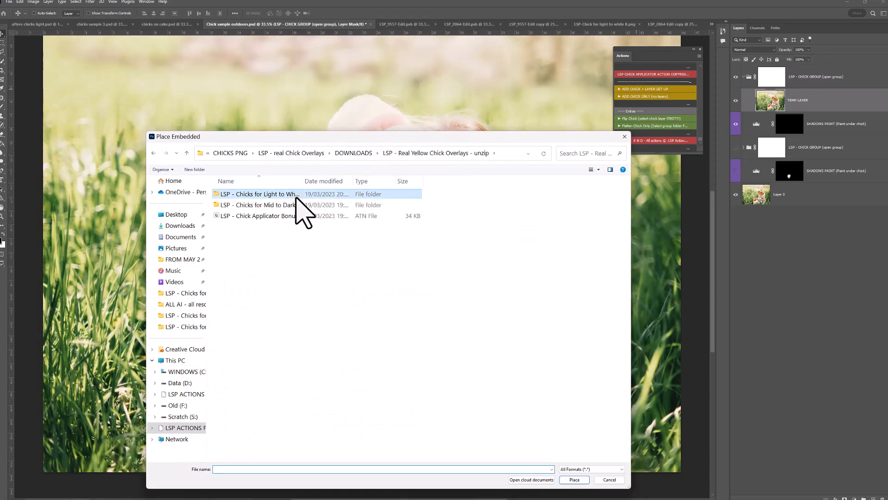
pyautogui.doubleClick(352, 194)
pyautogui.doubleClick(257, 240)
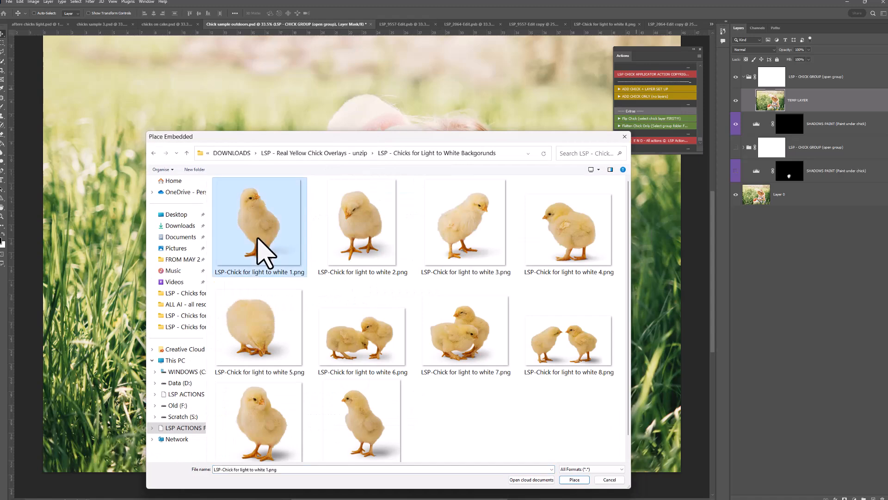
# - Scale the new chick to about 33%, stand it on the eggs in the basket and commit the placement
pyautogui.moveTo(360, 77); pyautogui.dragTo(355, 315)
pyautogui.moveTo(378, 373); pyautogui.dragTo(354, 352)
pyautogui.press('Return')
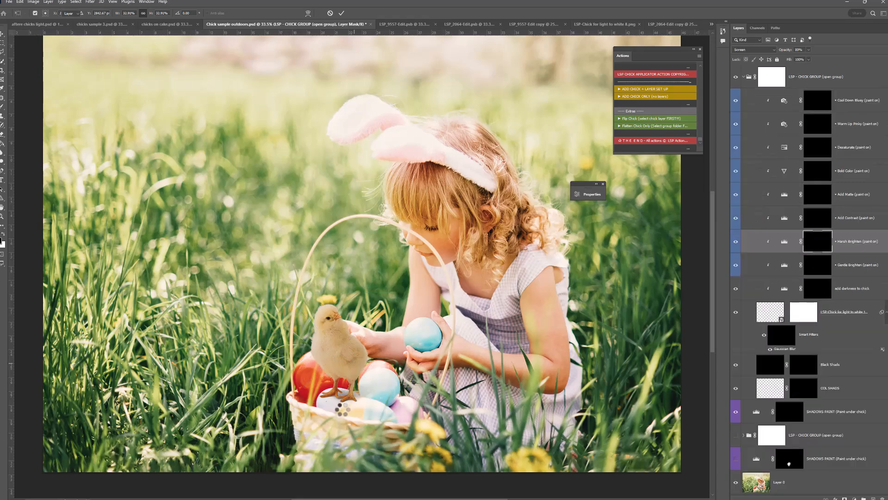
# - Set up a smaller, harder black brush with 90% flow for masking around the chick's feet
pyautogui.press('z')
pyautogui.moveTo(342, 409); pyautogui.dragTo(370, 400)
pyautogui.press('b')
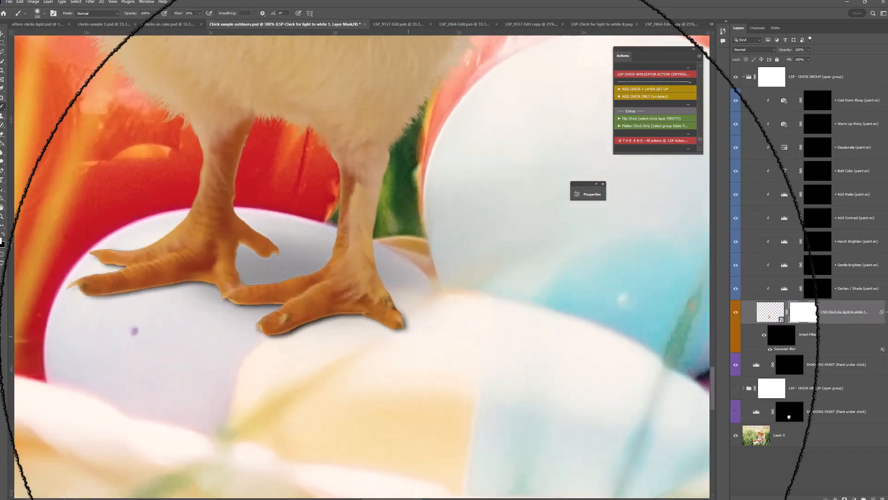
pyautogui.rightClick(417, 329)
pyautogui.click(483, 266)
pyautogui.moveTo(485, 249); pyautogui.dragTo(450, 249)
pyautogui.click(199, 13)
pyautogui.click(223, 23)
pyautogui.click(3, 234)
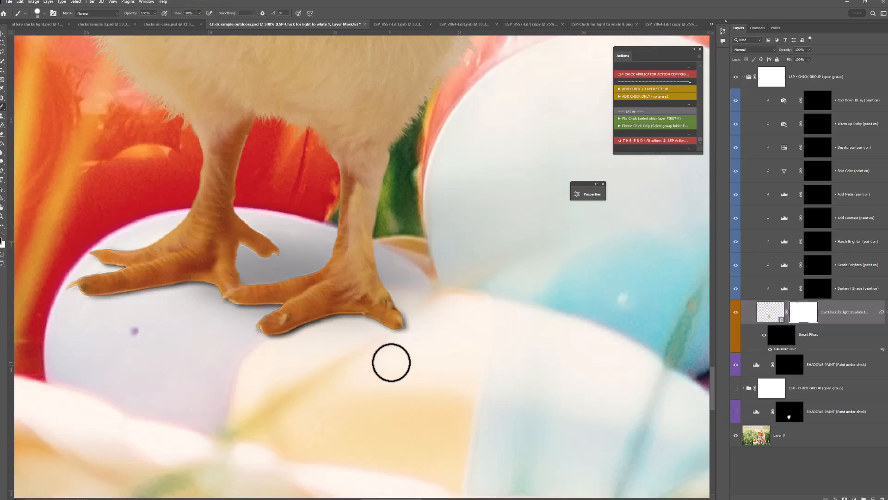
# - Mask out the chick's toes where they overlap the cream egg in front, using an enlarged brush on the chick's layer mask
pyautogui.press(']')
pyautogui.press(']')
pyautogui.press(']')
pyautogui.press(']')
pyautogui.press(']')
pyautogui.press(']')
pyautogui.press(']')
pyautogui.press(']')
pyautogui.press(']')
pyautogui.press(']')
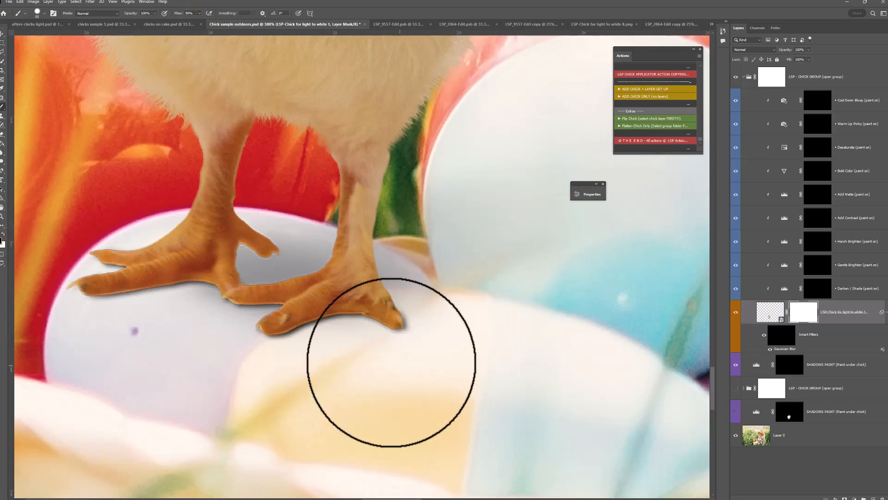
pyautogui.click(392, 341)
pyautogui.moveTo(392, 341)
pyautogui.mouseDown()
pyautogui.moveTo(341, 352)
pyautogui.moveTo(303, 377)
pyautogui.mouseUp()
# - Enlarge the masking brush considerably and raise its hardness slightly
pyautogui.press(']')
pyautogui.press(']')
pyautogui.press(']')
pyautogui.press(']')
pyautogui.press(']')
pyautogui.press(']')
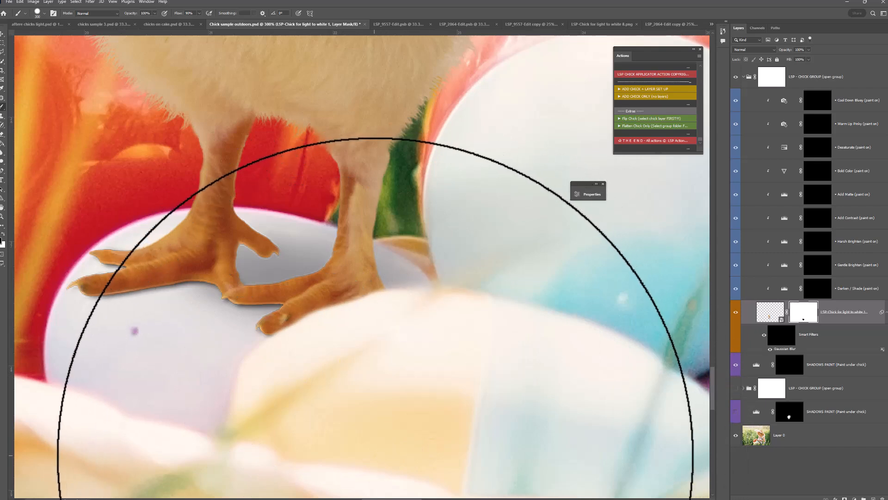
pyautogui.rightClick(397, 430)
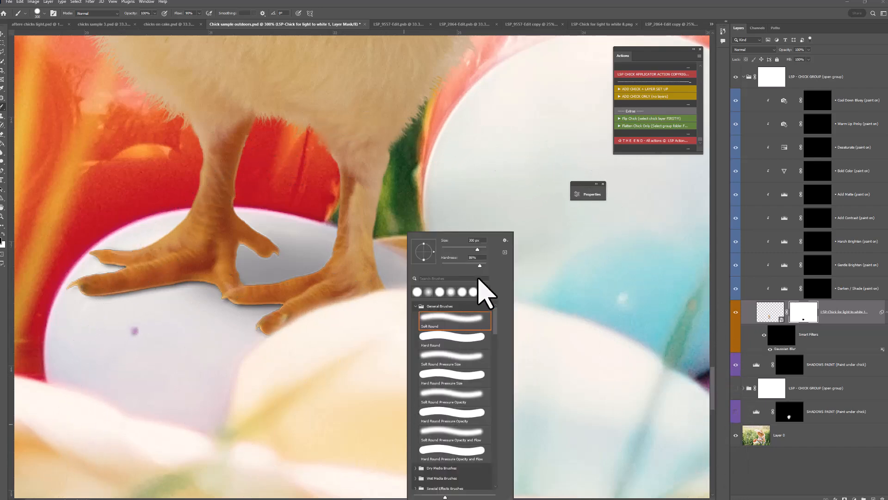
pyautogui.moveTo(482, 265); pyautogui.dragTo(483, 265)
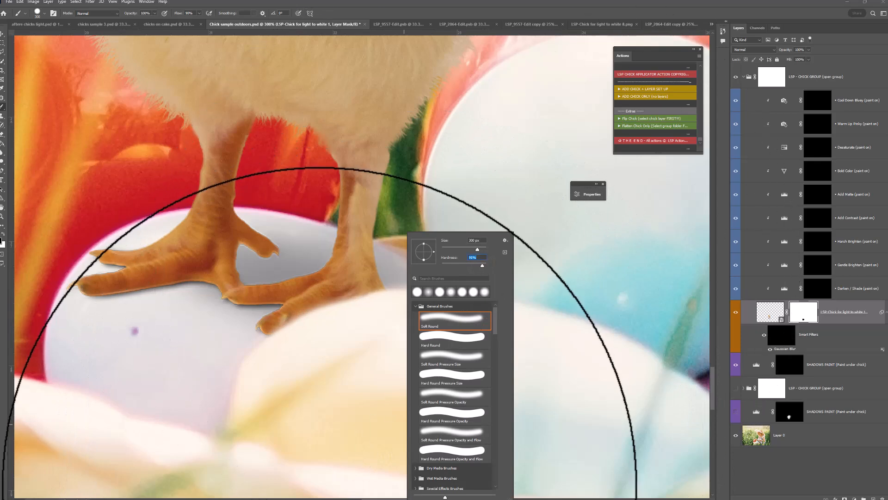
pyautogui.press('Return')
pyautogui.scroll(-1, 344, 439)
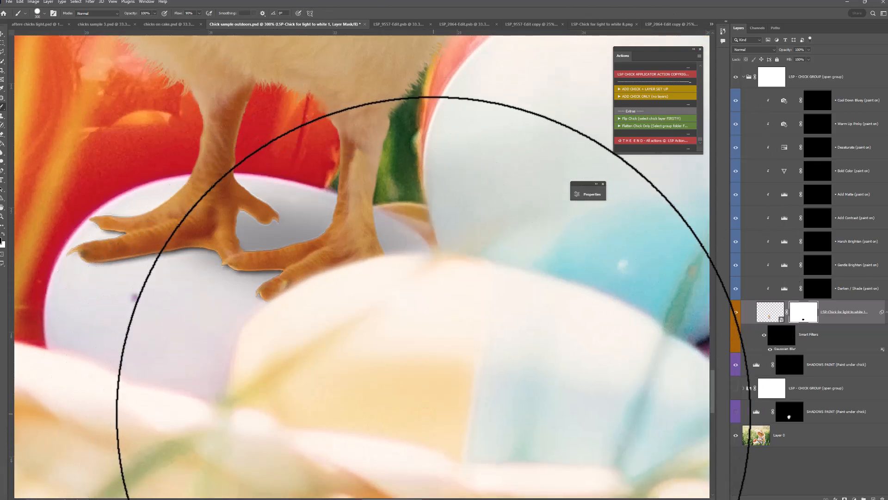
# - Blur the chick's feet and lower body by painting on the Gaussian Blur filter mask in white at 0% hardness and 25% flow
pyautogui.press('z')
pyautogui.keyDown('alt'); pyautogui.click(435, 377); pyautogui.keyUp('alt')
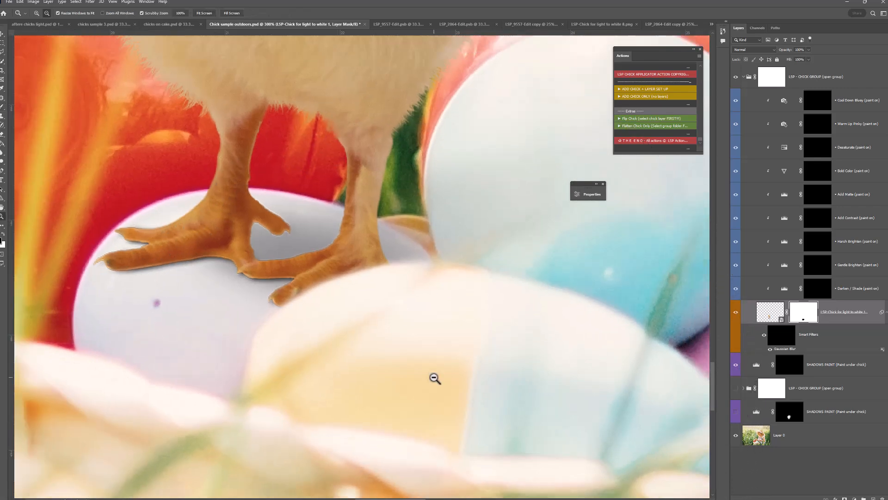
pyautogui.keyDown('alt'); pyautogui.click(434, 378); pyautogui.keyUp('alt')
pyautogui.press('b')
pyautogui.rightClick(434, 318)
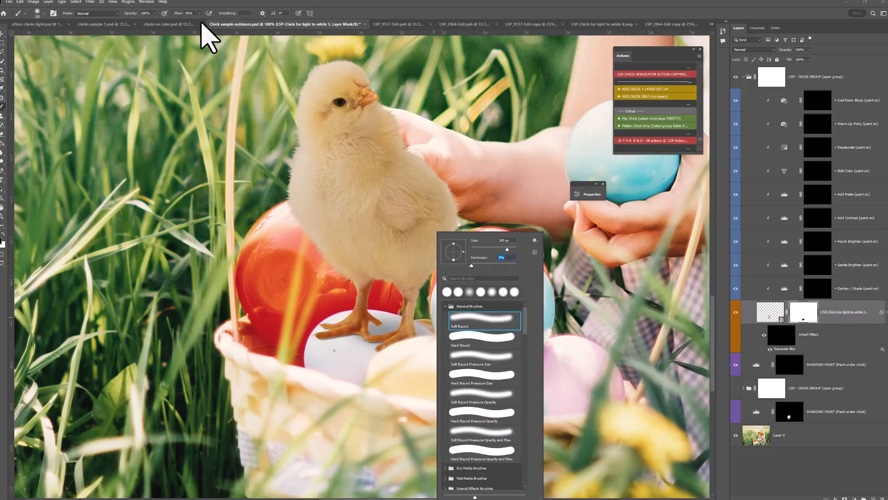
pyautogui.click(188, 13)
pyautogui.write('25')
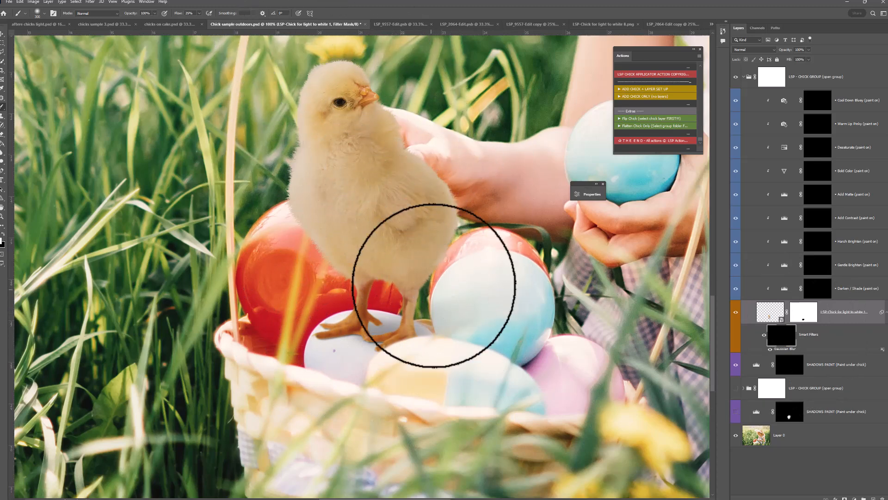
pyautogui.moveTo(381, 357)
pyautogui.mouseDown()
pyautogui.moveTo(386, 341)
pyautogui.moveTo(357, 360)
pyautogui.mouseUp()
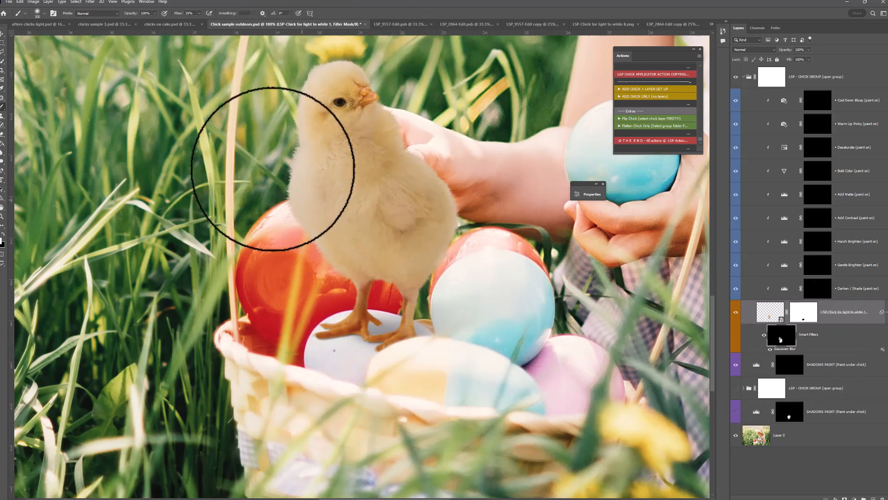
# - Darken the chick's feet and lower legs by painting in white on the Darken / Shade layer mask
pyautogui.press('space')
pyautogui.moveTo(369, 214); pyautogui.dragTo(322, 277)
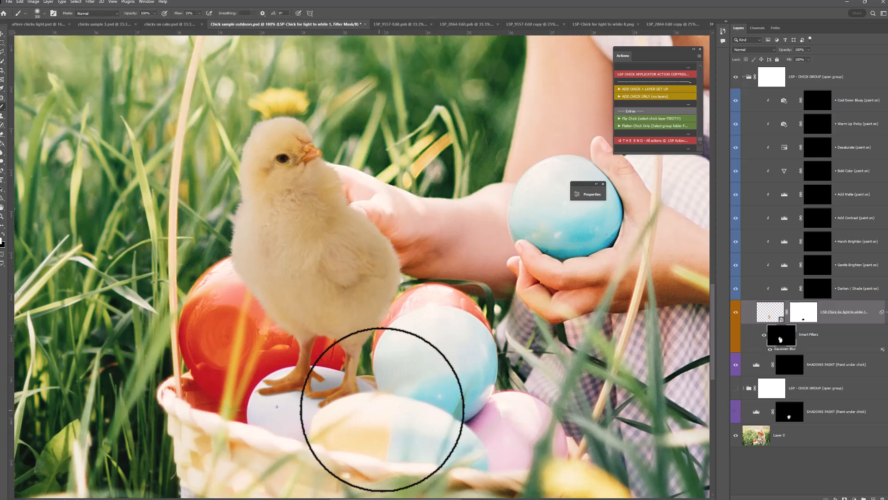
pyautogui.click(819, 289)
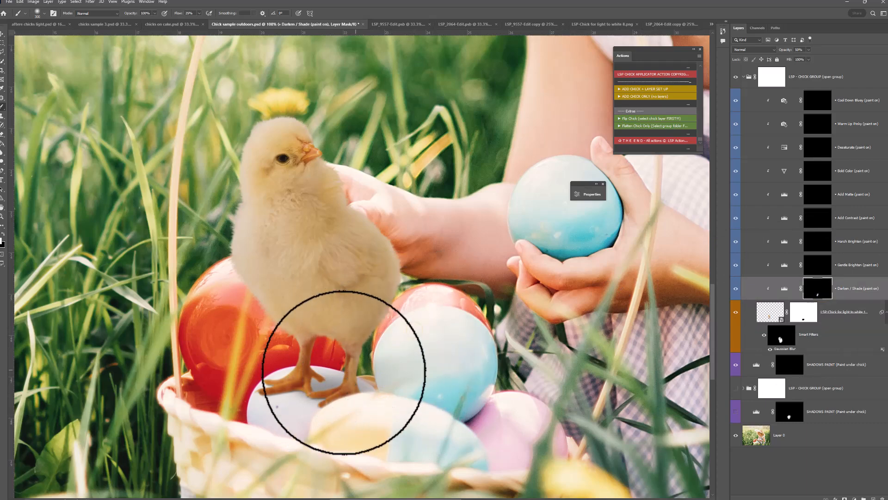
# - Brighten the chick's head, chest and light-facing side by brushing white on the Harsh Brighten layer mask
pyautogui.scroll(4, 418, 311)
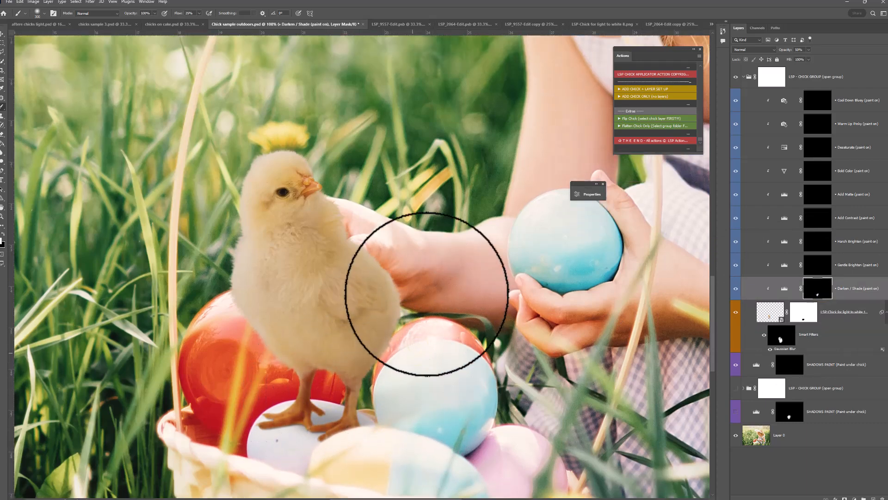
pyautogui.press('space')
pyautogui.moveTo(471, 190); pyautogui.dragTo(410, 398)
pyautogui.moveTo(436, 168); pyautogui.dragTo(449, 293)
pyautogui.moveTo(411, 211); pyautogui.dragTo(424, 296)
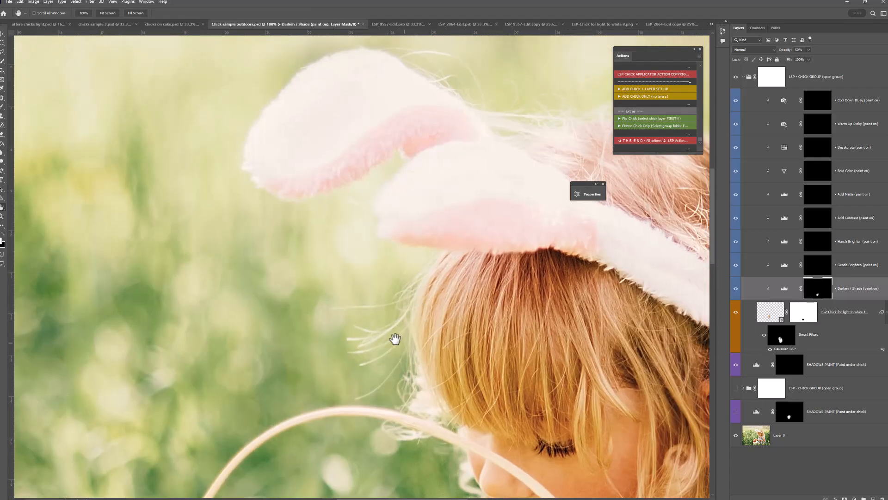
pyautogui.moveTo(378, 364); pyautogui.dragTo(413, 222)
pyautogui.moveTo(410, 331); pyautogui.dragTo(412, 353)
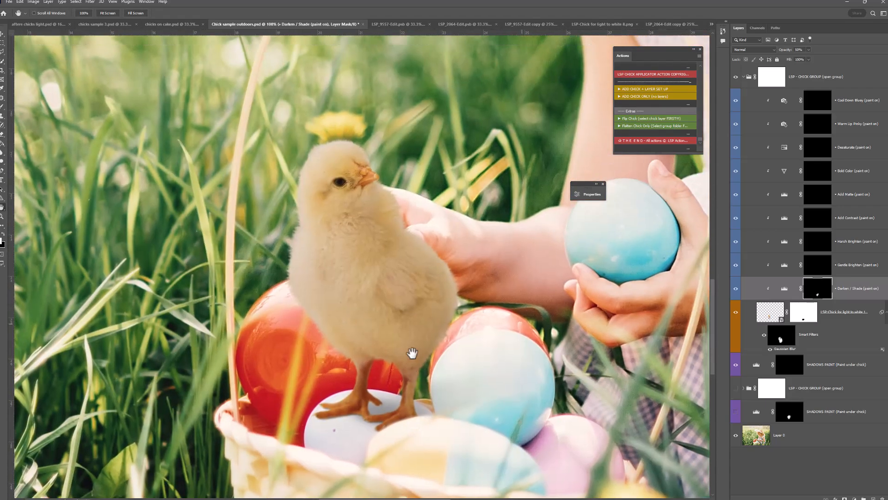
pyautogui.click(826, 242)
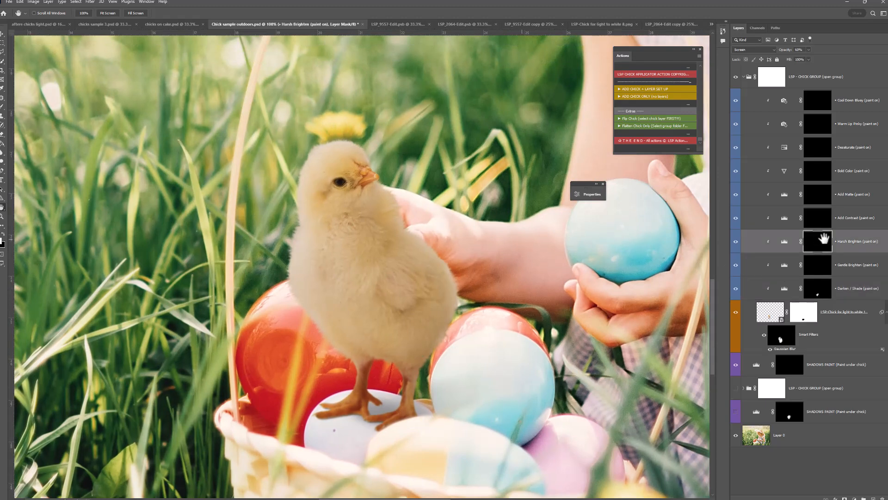
pyautogui.press('b')
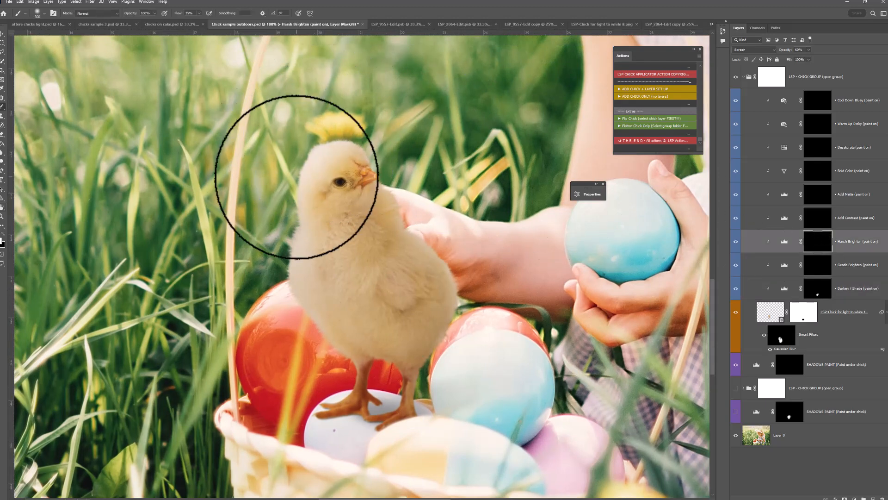
pyautogui.moveTo(294, 172); pyautogui.dragTo(278, 317)
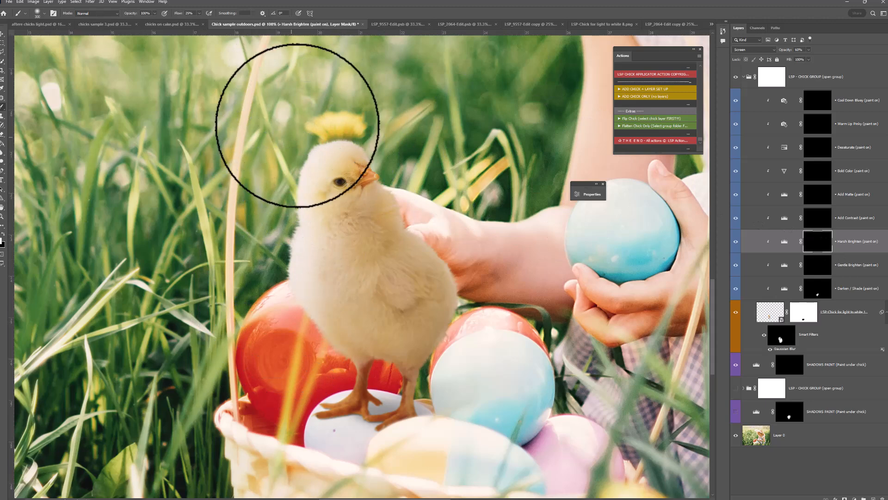
pyautogui.moveTo(396, 186)
pyautogui.mouseDown()
pyautogui.moveTo(413, 214)
pyautogui.moveTo(458, 250)
pyautogui.moveTo(427, 198)
pyautogui.moveTo(351, 115)
pyautogui.moveTo(258, 270)
pyautogui.moveTo(323, 310)
pyautogui.mouseUp()
# - Shade the chick's lower body on the Darken / Shade mask and paint contrast over its body on the Add Contrast mask
pyautogui.click(818, 288)
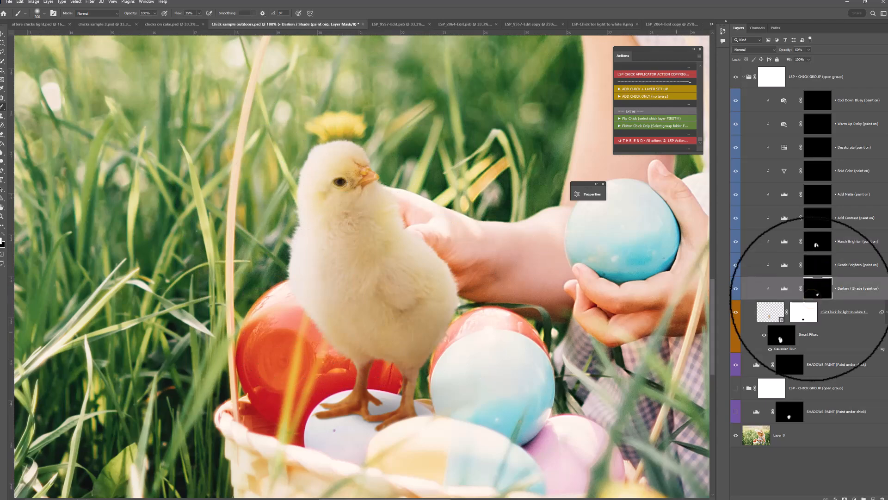
pyautogui.scroll(-2, 365, 324)
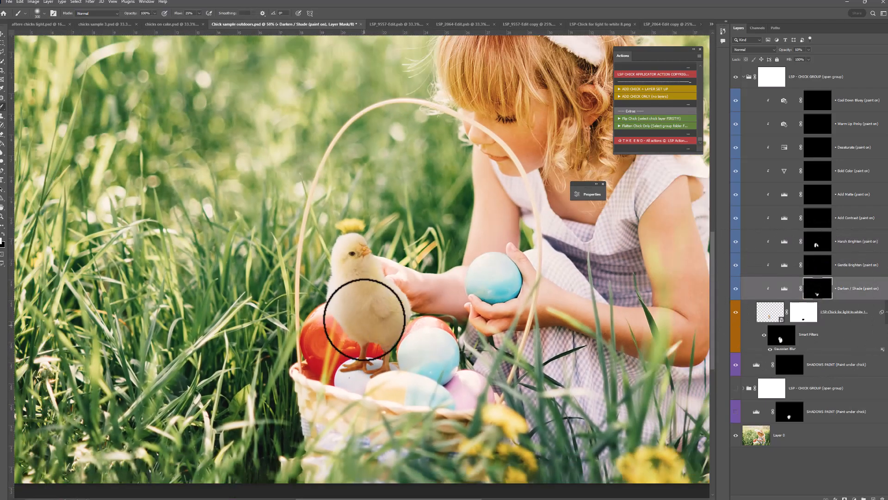
pyautogui.click(817, 219)
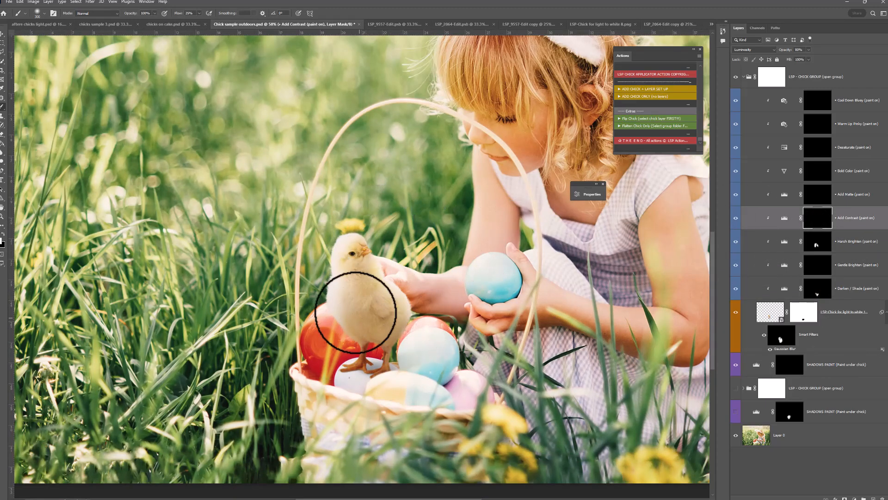
pyautogui.moveTo(325, 253)
pyautogui.mouseDown()
pyautogui.moveTo(395, 311)
pyautogui.moveTo(373, 205)
pyautogui.mouseUp()
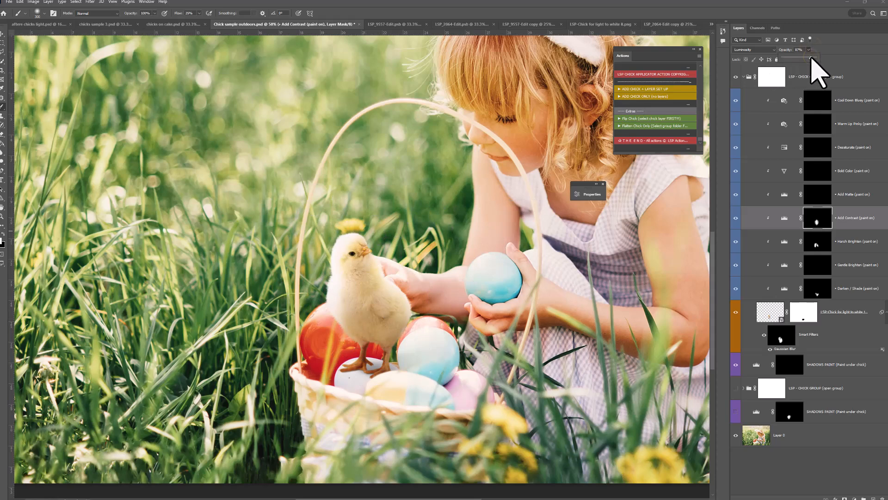
# - Intensify the chick's yellow by painting white on the Bold Color layer mask and raise that layer's opacity slightly
pyautogui.click(826, 181)
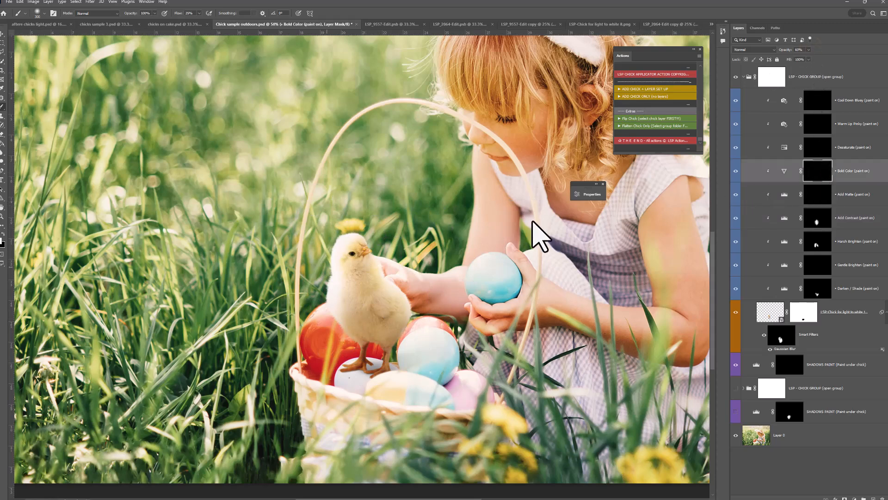
pyautogui.moveTo(337, 278)
pyautogui.mouseDown()
pyautogui.moveTo(396, 290)
pyautogui.moveTo(392, 260)
pyautogui.moveTo(387, 297)
pyautogui.moveTo(404, 302)
pyautogui.moveTo(428, 276)
pyautogui.mouseUp()
pyautogui.press('z')
pyautogui.keyDown('alt'); pyautogui.click(432, 281); pyautogui.keyUp('alt')
pyautogui.press('b')
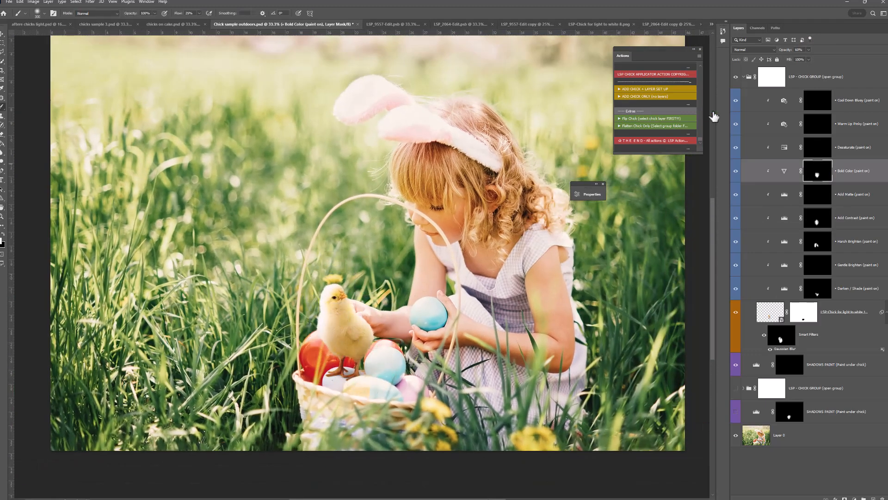
pyautogui.moveTo(812, 58); pyautogui.dragTo(816, 58)
# - Warm the chick's tone by painting over its body on the Warm Up Pinky layer mask
pyautogui.click(819, 134)
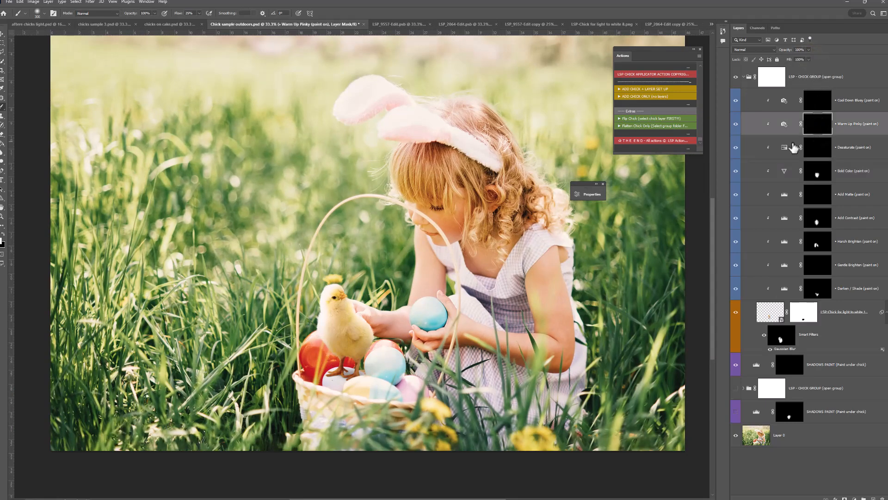
pyautogui.moveTo(331, 319)
pyautogui.mouseDown()
pyautogui.moveTo(325, 336)
pyautogui.moveTo(354, 301)
pyautogui.moveTo(371, 351)
pyautogui.moveTo(362, 308)
pyautogui.moveTo(340, 304)
pyautogui.moveTo(381, 375)
pyautogui.moveTo(355, 323)
pyautogui.moveTo(323, 321)
pyautogui.moveTo(361, 357)
pyautogui.moveTo(333, 287)
pyautogui.moveTo(401, 357)
pyautogui.mouseUp()
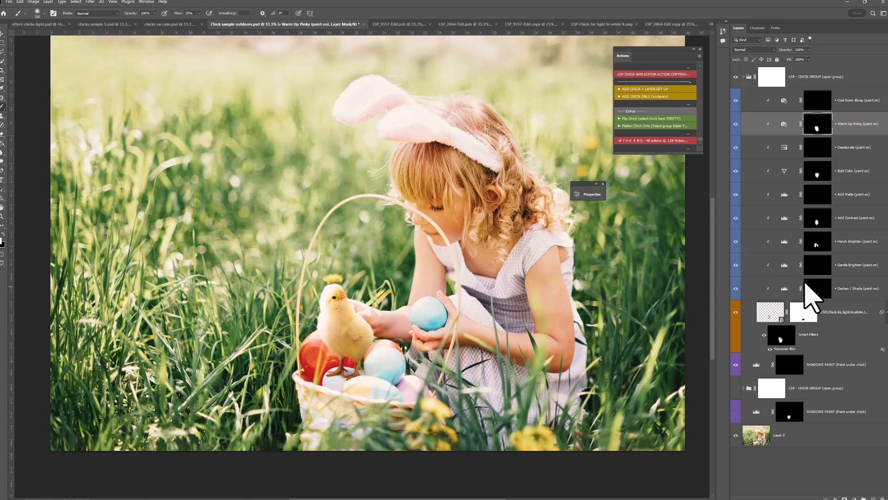
# - Add a Hue/Saturation adjustment above Warm Up Pinky with a slightly negative hue, and mask its effect off the chick's feet in black
pyautogui.click(854, 498)
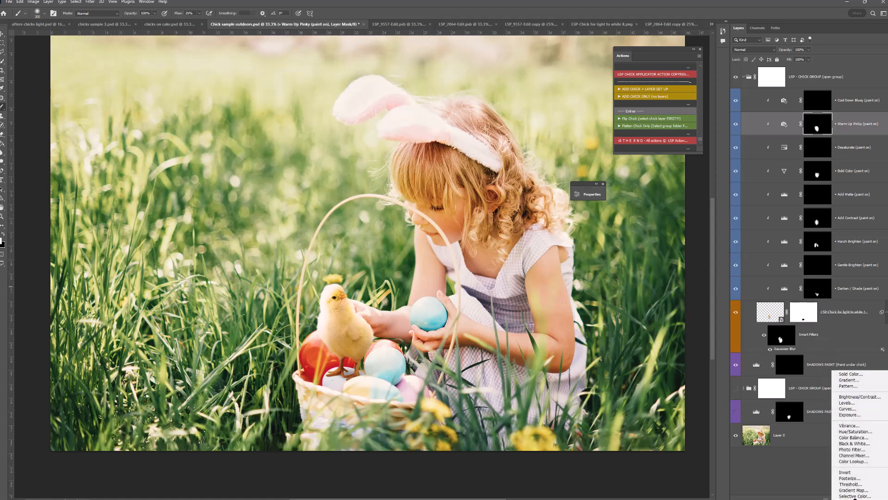
pyautogui.click(856, 432)
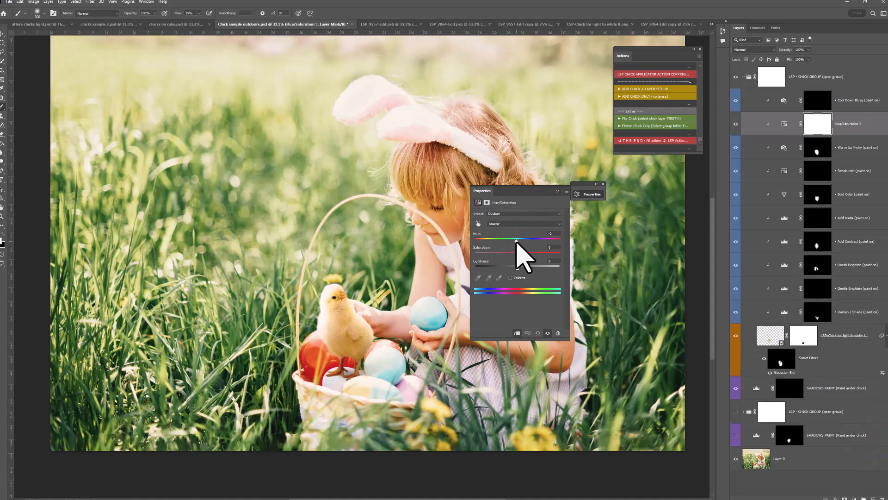
pyautogui.moveTo(514, 240)
pyautogui.mouseDown()
pyautogui.moveTo(528, 241)
pyautogui.moveTo(516, 241)
pyautogui.mouseUp()
pyautogui.moveTo(488, 191); pyautogui.dragTo(601, 162)
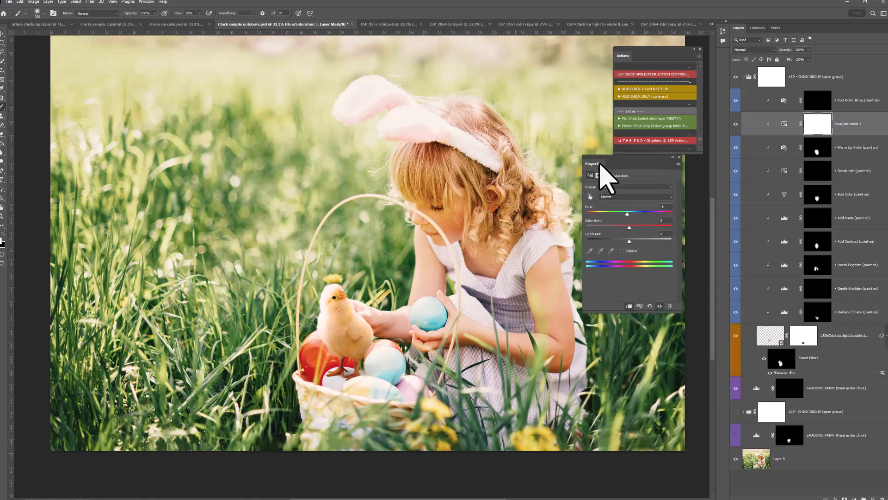
pyautogui.click(813, 120)
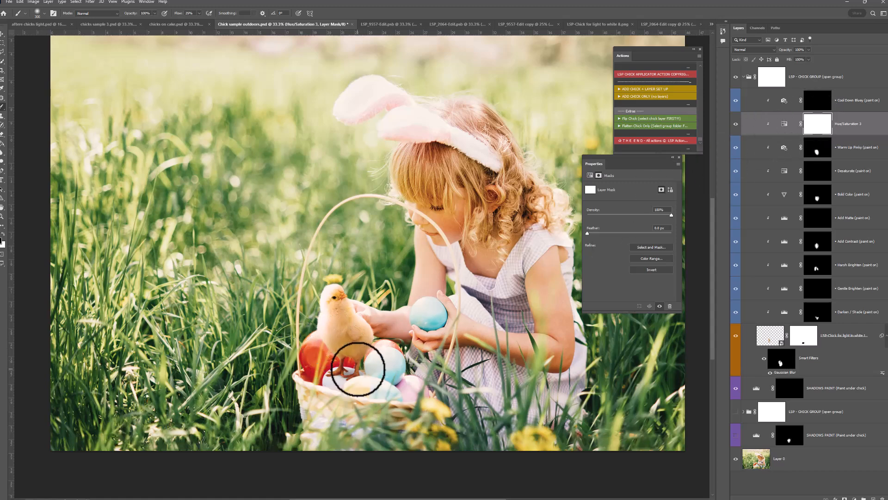
pyautogui.moveTo(318, 341)
pyautogui.mouseDown()
pyautogui.moveTo(348, 358)
pyautogui.moveTo(354, 375)
pyautogui.moveTo(322, 372)
pyautogui.moveTo(364, 353)
pyautogui.moveTo(367, 362)
pyautogui.moveTo(338, 366)
pyautogui.moveTo(351, 368)
pyautogui.moveTo(326, 347)
pyautogui.moveTo(348, 374)
pyautogui.moveTo(336, 360)
pyautogui.mouseUp()
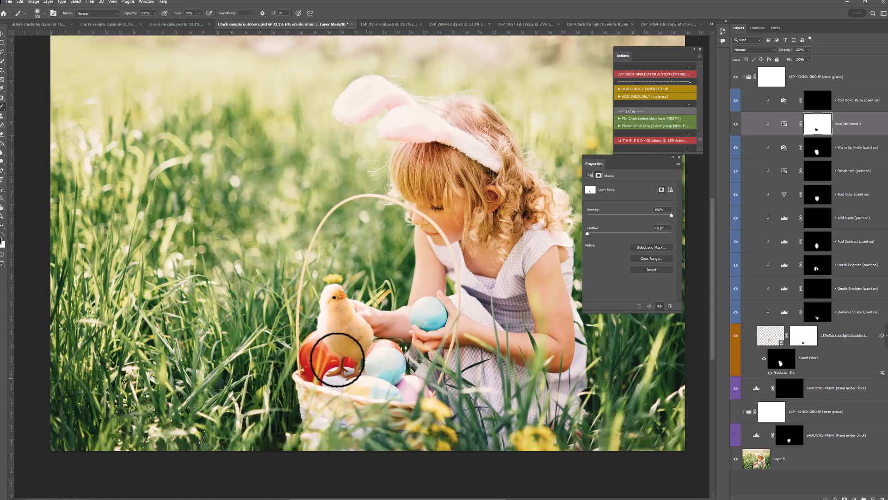
# - Paint soft shadows on the eggs around the chick with a smaller white brush on the SHADOWS PAINT mask, and target the Darken / Shade mask
pyautogui.click(787, 390)
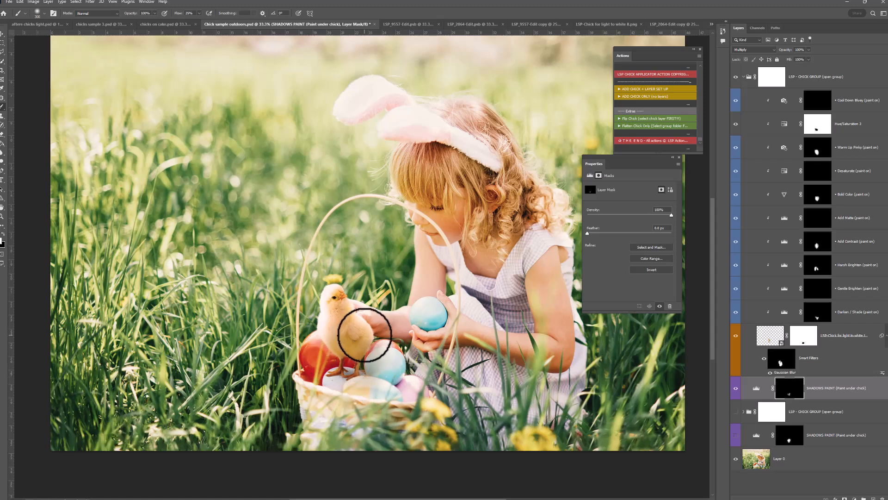
pyautogui.press('[')
pyautogui.press('[')
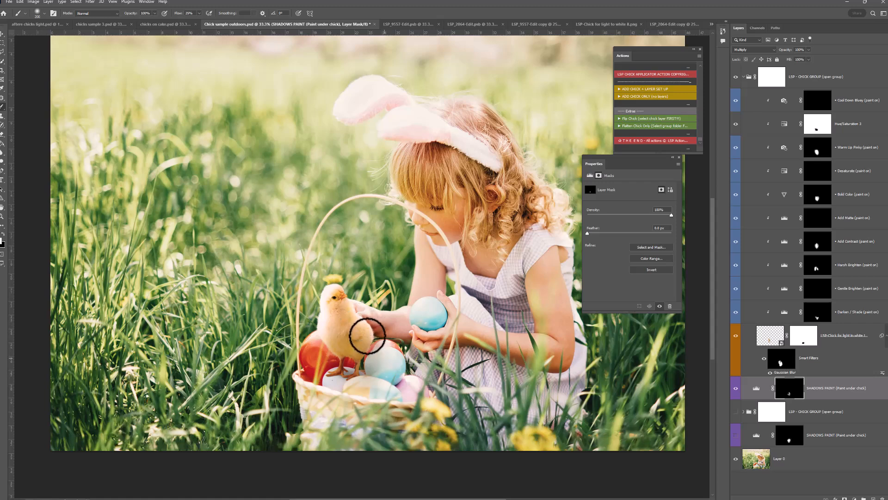
pyautogui.click(806, 313)
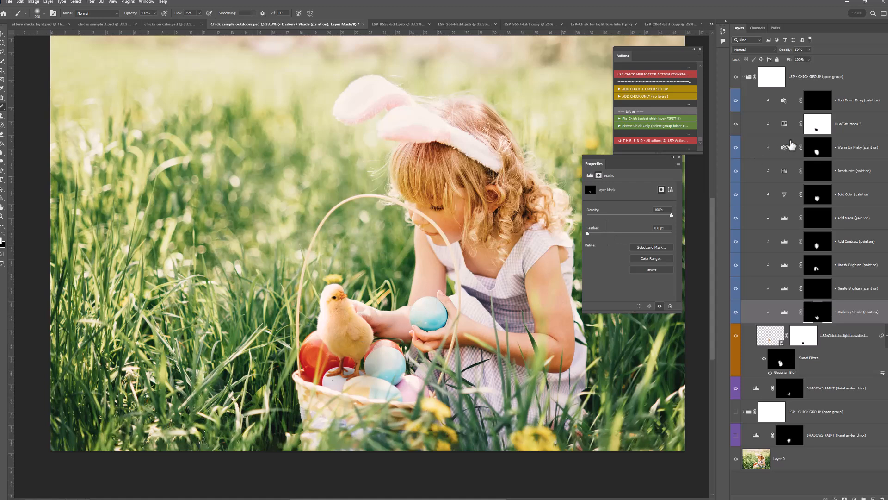
# - Lower the Hue/Saturation layer's opacity to 42%
pyautogui.click(833, 124)
pyautogui.moveTo(809, 59)
pyautogui.mouseDown()
pyautogui.moveTo(762, 63)
pyautogui.moveTo(793, 59)
pyautogui.mouseUp()
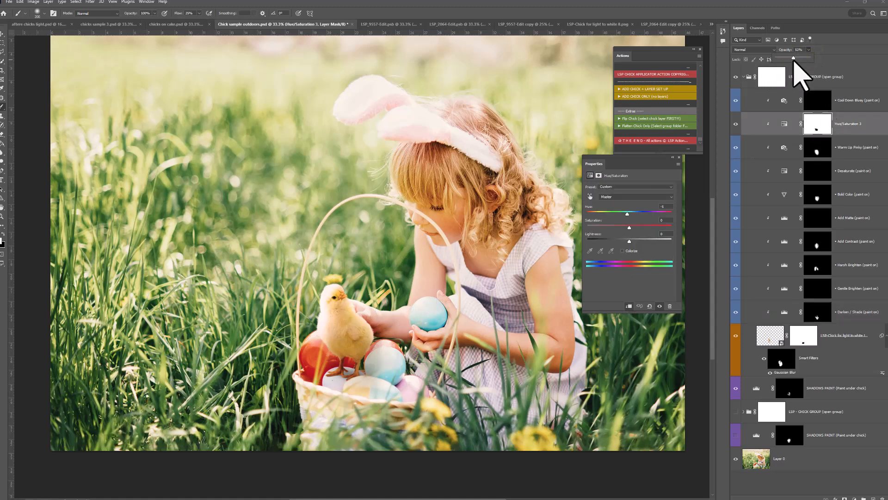
pyautogui.click(818, 130)
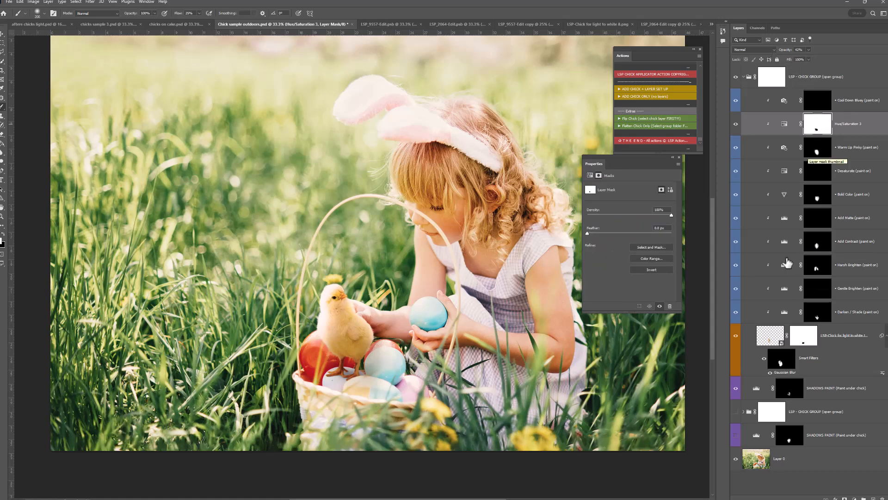
# - Add a Levels adjustment above the Hue/Saturation layer with input levels of 0 for black and 254 for white
pyautogui.click(744, 77)
pyautogui.click(744, 77)
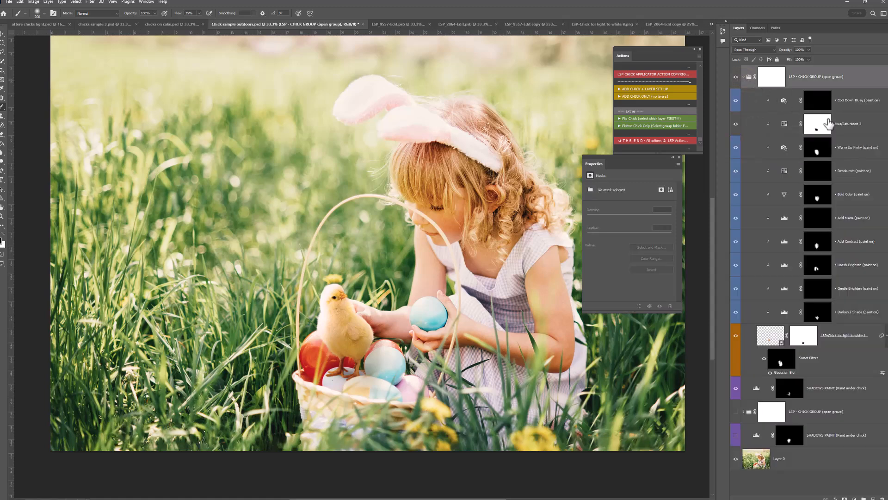
pyautogui.click(838, 124)
pyautogui.click(854, 498)
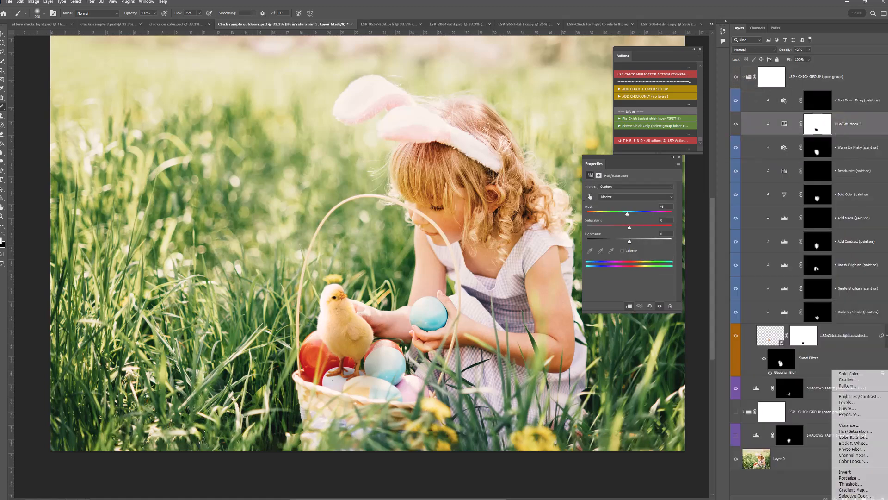
pyautogui.click(849, 403)
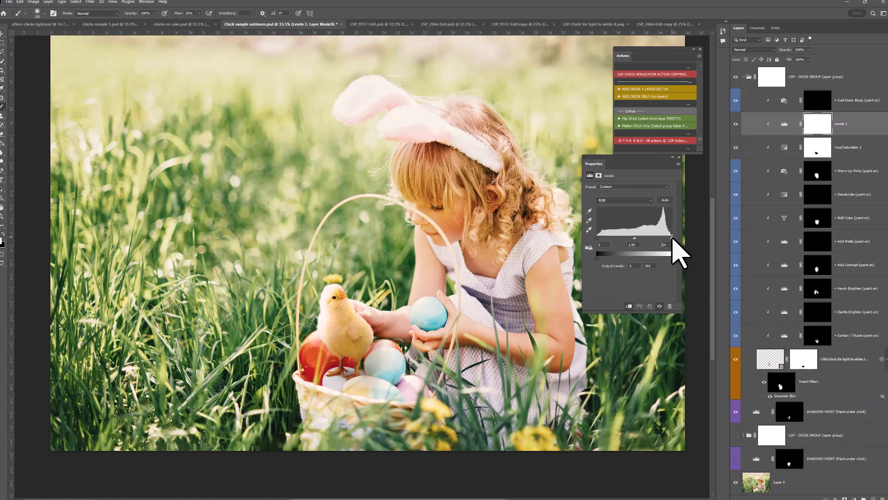
pyautogui.moveTo(598, 238); pyautogui.dragTo(597, 238)
# - Collapse the top chick group and compare the whole photo with and without the chick and its shadow
pyautogui.click(743, 77)
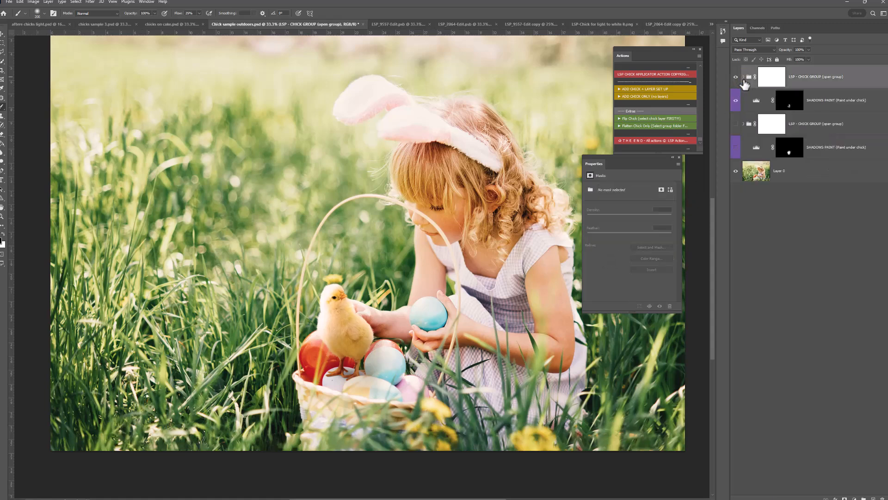
pyautogui.keyDown('alt'); pyautogui.click(486, 224); pyautogui.keyUp('alt')
pyautogui.moveTo(499, 257); pyautogui.dragTo(486, 252)
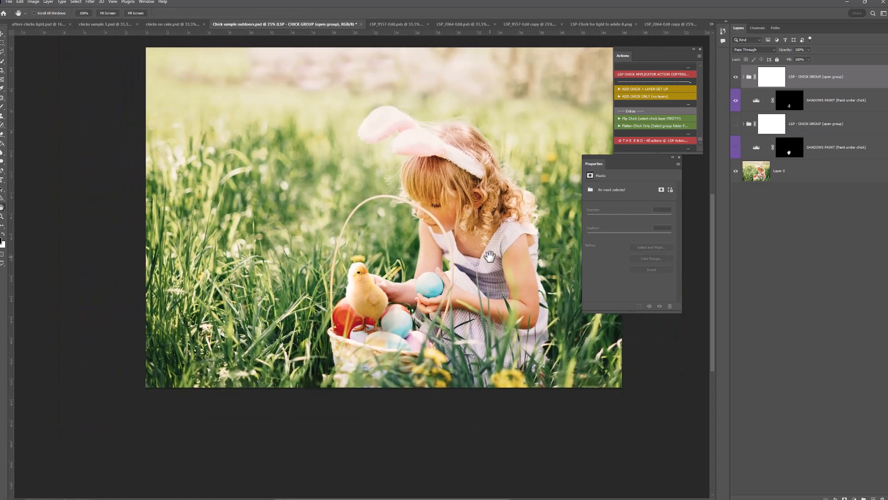
pyautogui.click(736, 77)
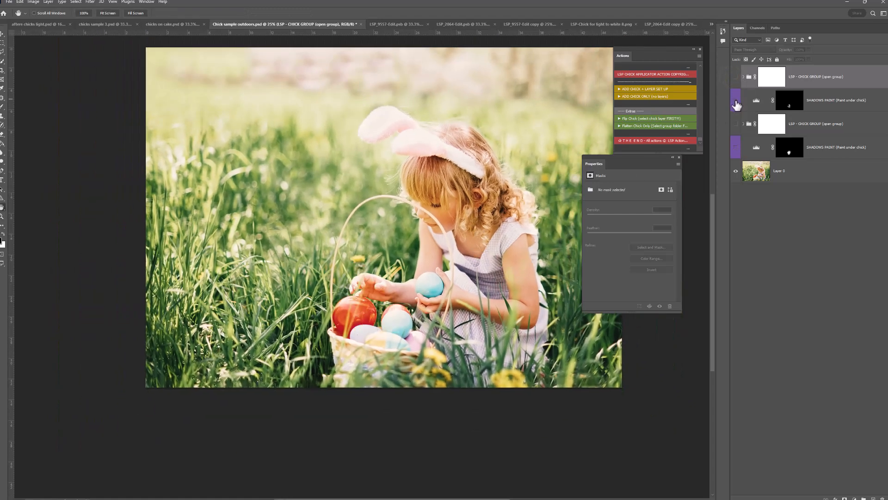
pyautogui.click(736, 77)
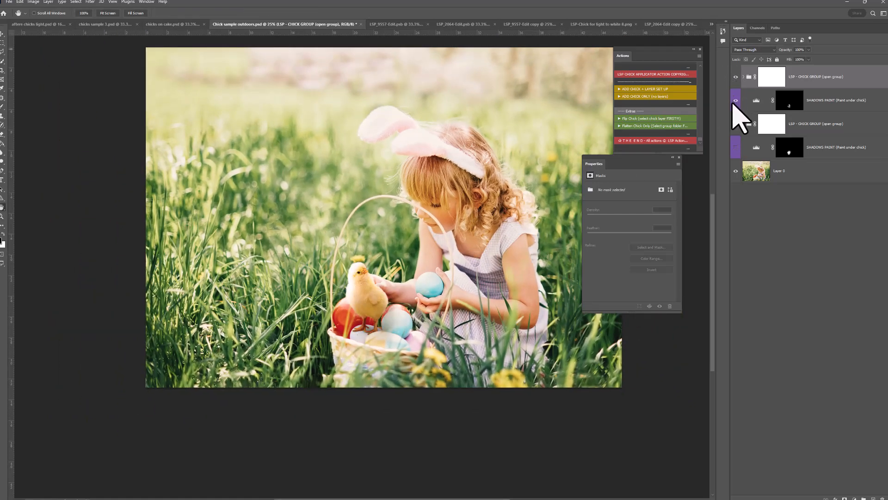
pyautogui.click(736, 77)
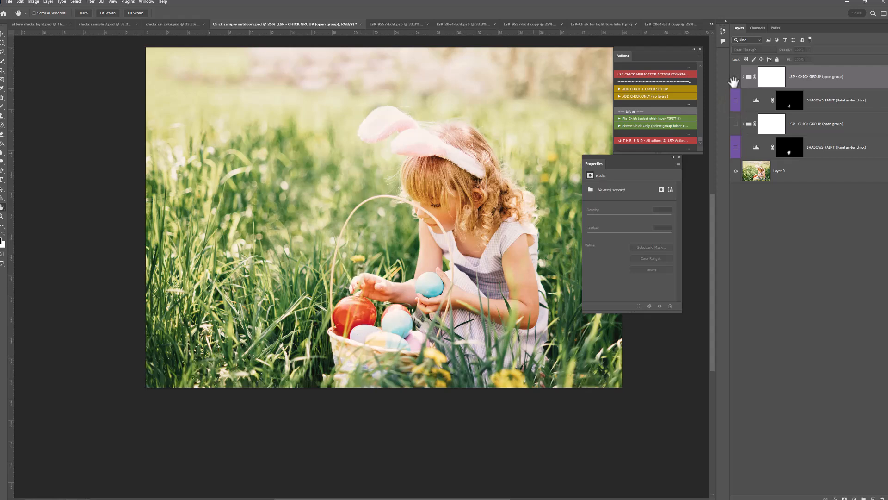
pyautogui.click(735, 78)
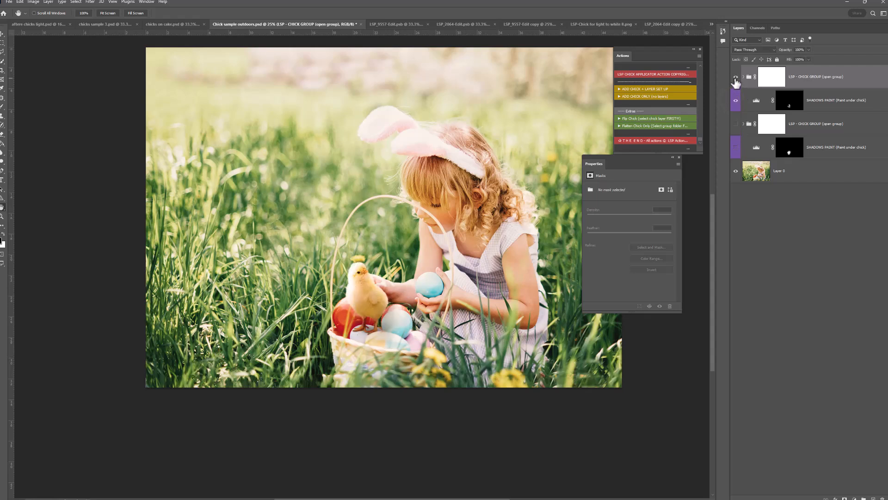
# - Compare the outdoor photo with and without the top chick group, and close the Properties panel
pyautogui.click(736, 77)
pyautogui.click(736, 77)
pyautogui.click(679, 158)
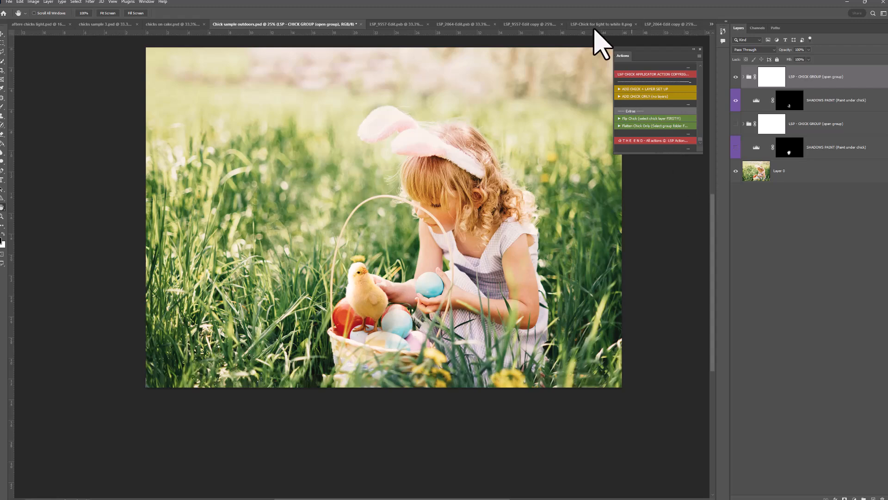
# - Switch to the chicks on cake document and compare it with all chick groups and shadow layers hidden and shown
pyautogui.click(158, 25)
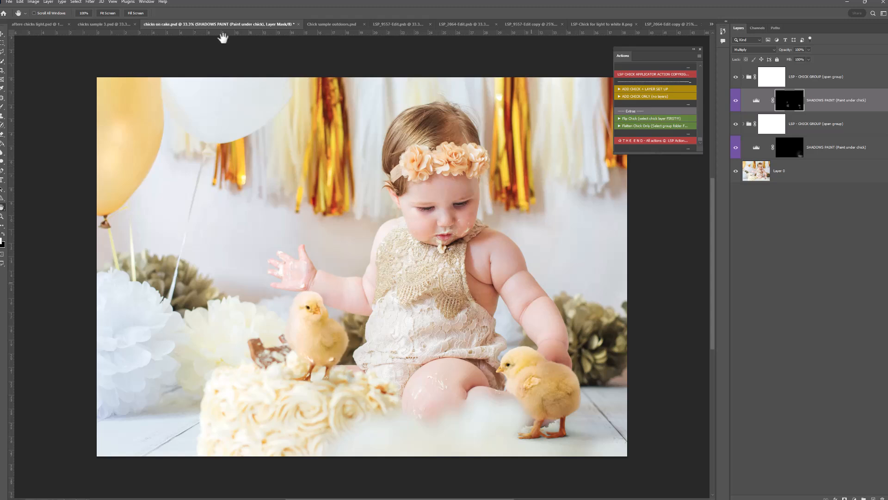
pyautogui.moveTo(736, 76); pyautogui.dragTo(735, 148)
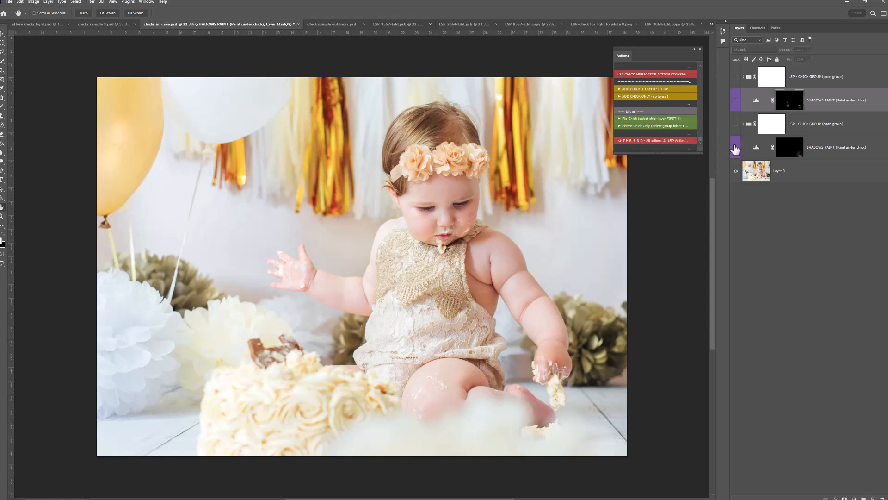
pyautogui.hotkey('ctrl', 'z')
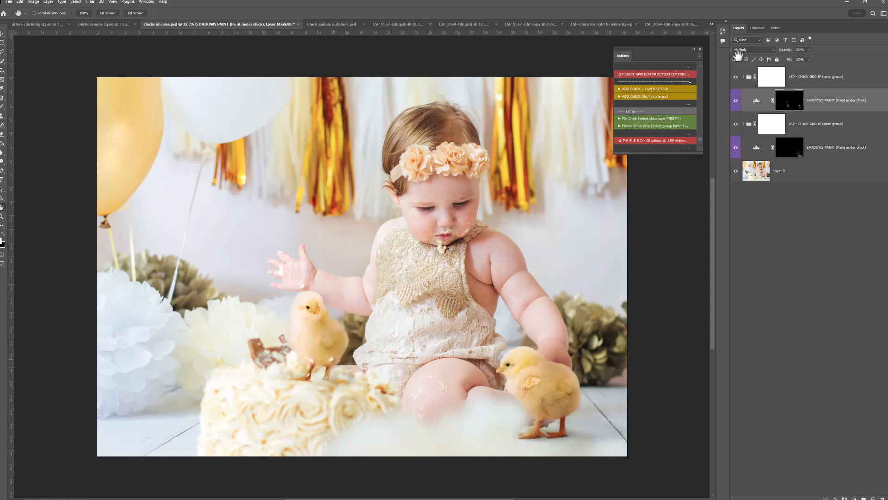
# - Expand the top chick group, select its new clone layer, and examine the chick on the cake up close
pyautogui.click(743, 77)
pyautogui.click(793, 365)
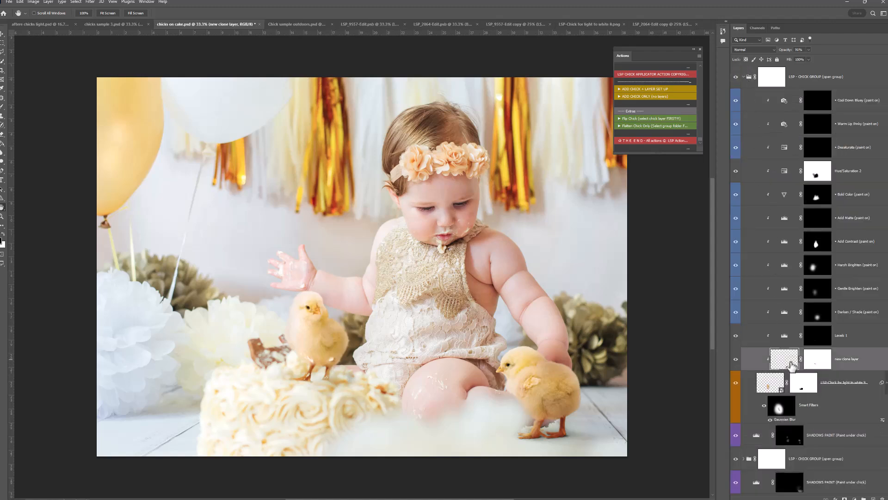
pyautogui.press('z')
pyautogui.click(343, 366)
pyautogui.click(342, 367)
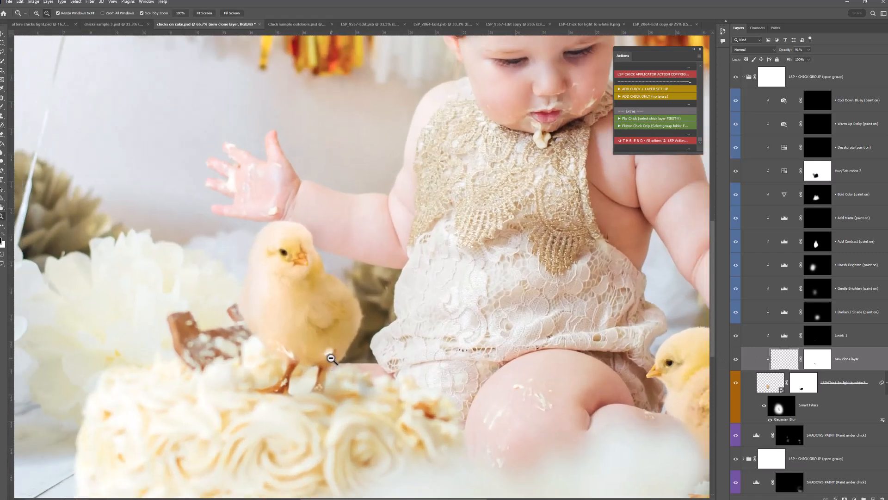
pyautogui.keyDown('alt'); pyautogui.click(332, 359); pyautogui.keyUp('alt')
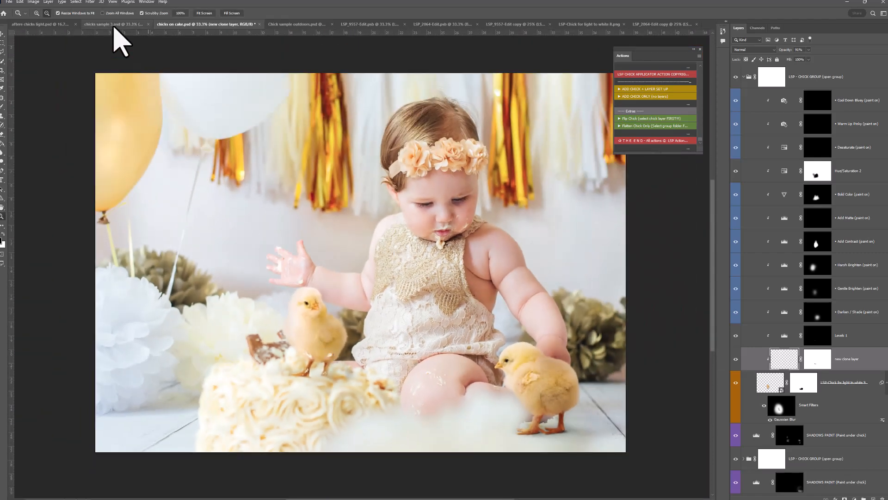
# - Switch to the chicks sample 3 document and compare the mother and baby photo with and without its chick group
pyautogui.click(111, 25)
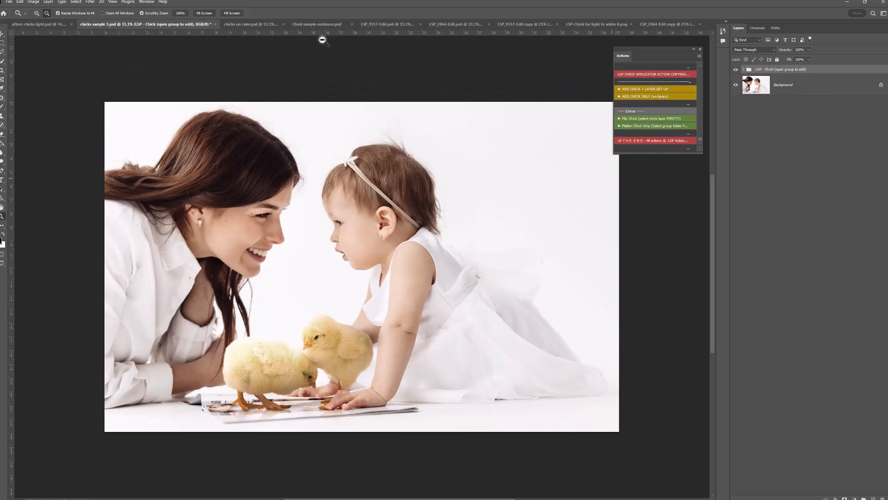
pyautogui.click(736, 70)
pyautogui.click(735, 70)
pyautogui.click(736, 70)
pyautogui.click(736, 70)
pyautogui.click(736, 70)
pyautogui.click(736, 70)
pyautogui.click(736, 70)
pyautogui.click(735, 70)
# - Examine the two chicks on the magazine up close with their group hidden and shown
pyautogui.click(267, 419)
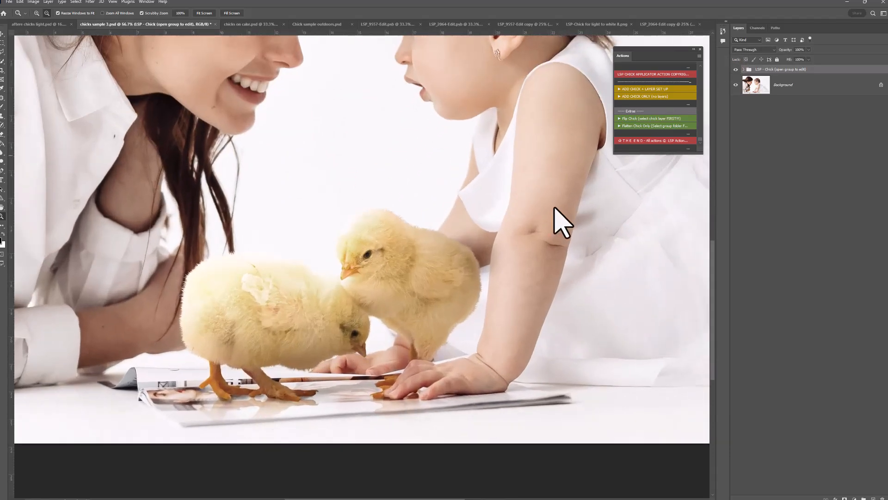
pyautogui.click(736, 69)
pyautogui.click(735, 70)
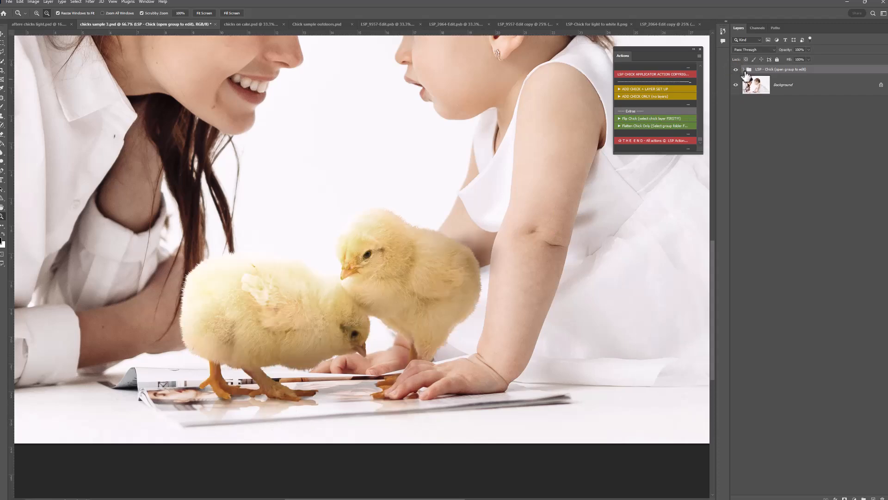
# - Inspect the layers inside the LSP - Chick group, collapse it, and compare the photo with and without the chicks again
pyautogui.click(743, 69)
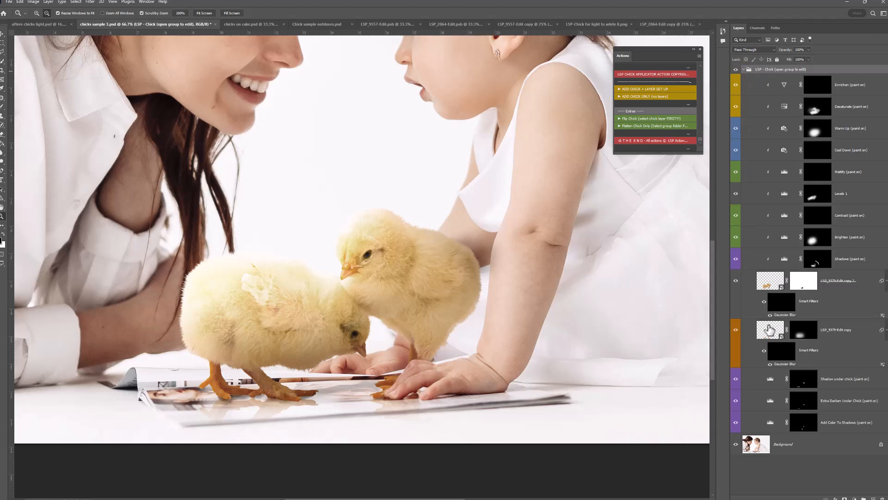
pyautogui.click(743, 70)
pyautogui.click(735, 69)
pyautogui.click(735, 69)
pyautogui.click(735, 69)
pyautogui.click(736, 69)
pyautogui.click(402, 323)
pyautogui.click(403, 323)
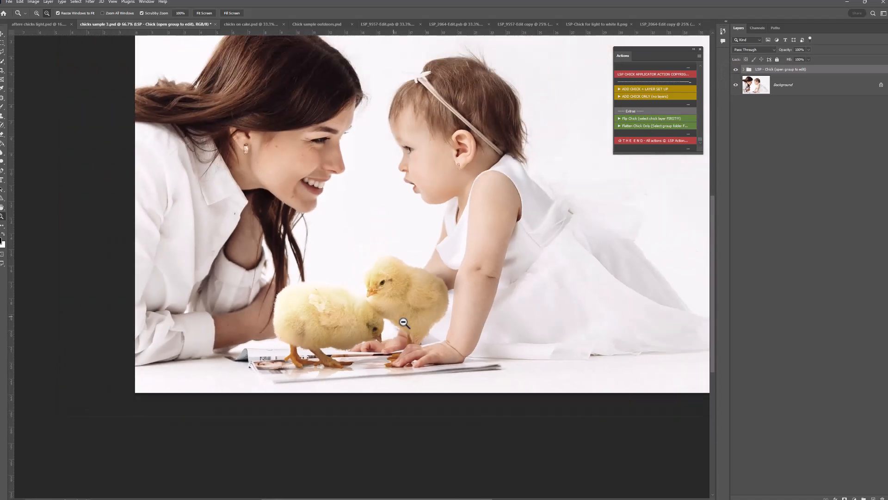
# - Review the finished composites in the studio bowl, chicks on cake and outdoor basket documents
pyautogui.click(32, 24)
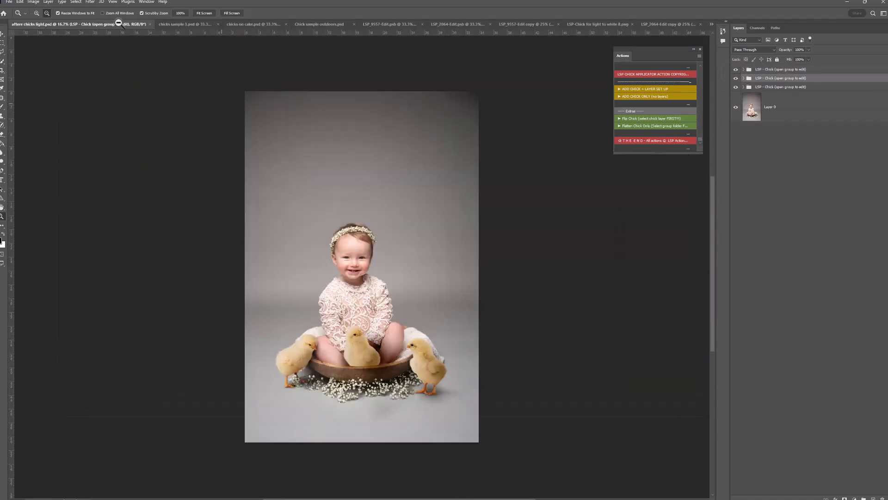
pyautogui.click(260, 25)
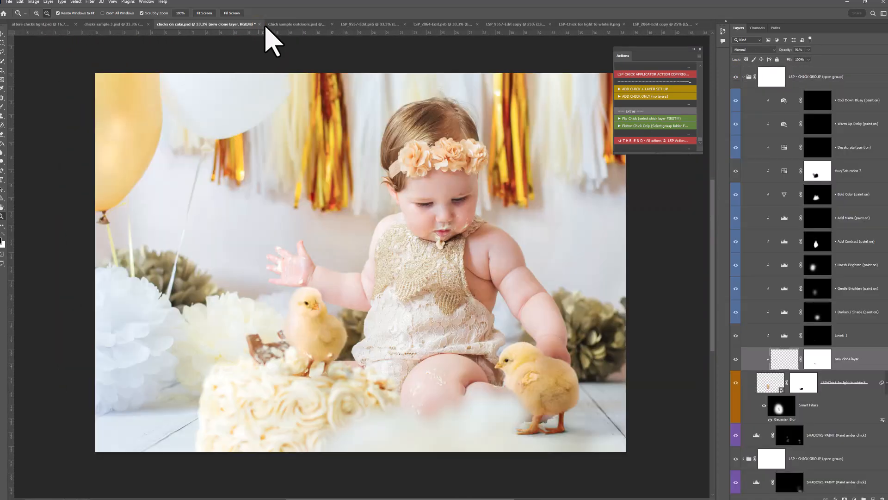
pyautogui.click(307, 24)
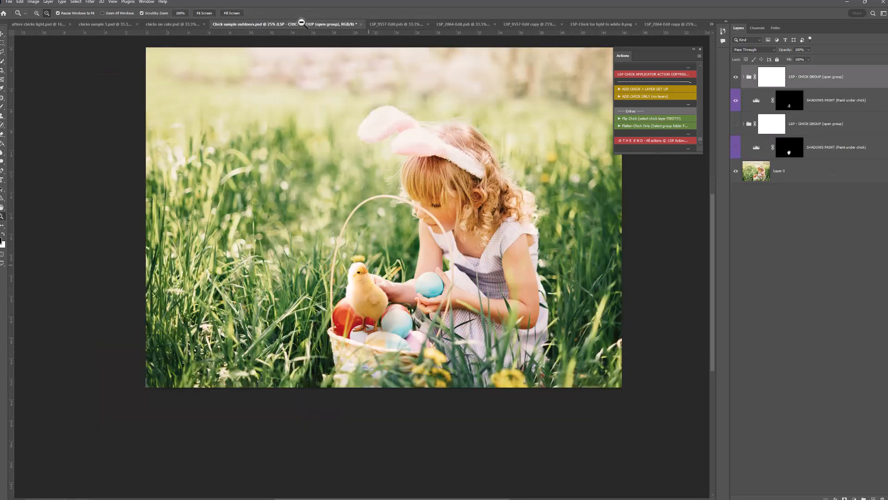
pyautogui.click(185, 25)
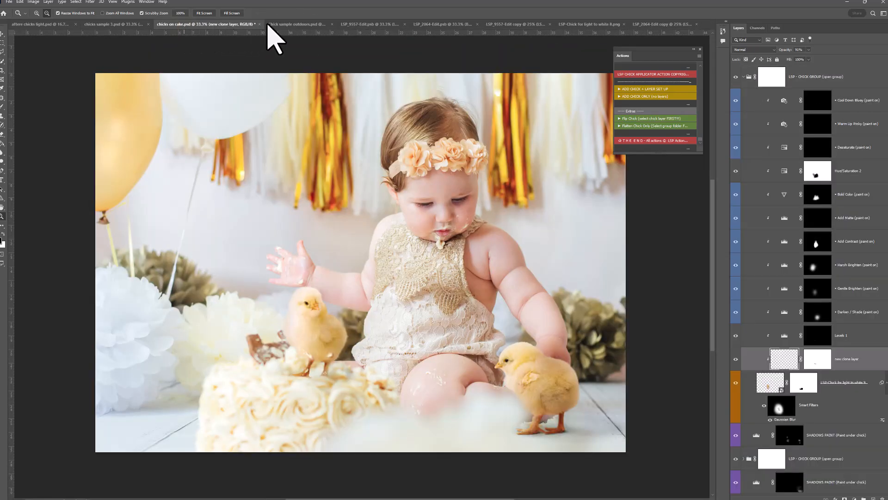
pyautogui.click(286, 24)
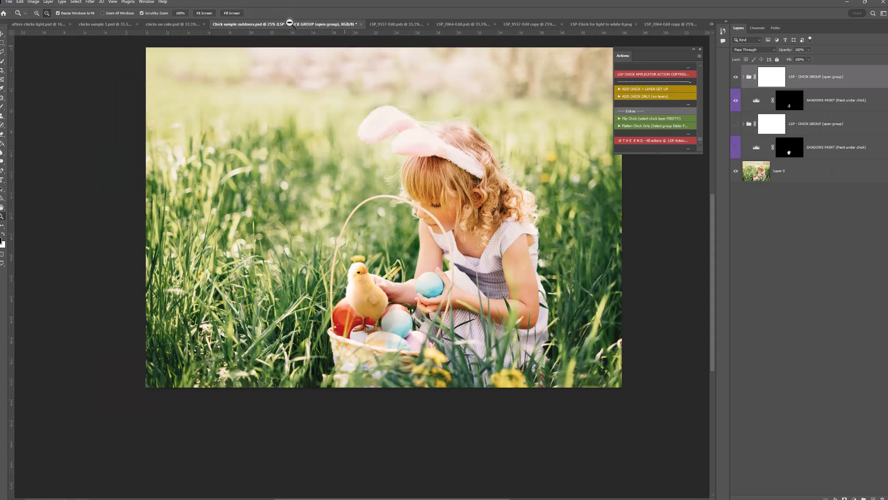
# - Make the hidden chick groups visible in LSP_9557-Edit.psb, the white studio photo
pyautogui.click(384, 24)
pyautogui.click(458, 25)
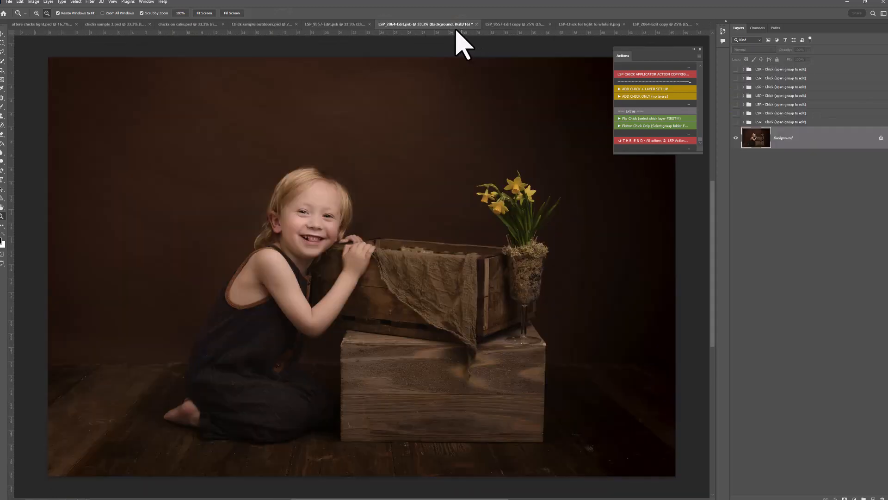
pyautogui.click(353, 25)
pyautogui.moveTo(735, 114); pyautogui.dragTo(734, 78)
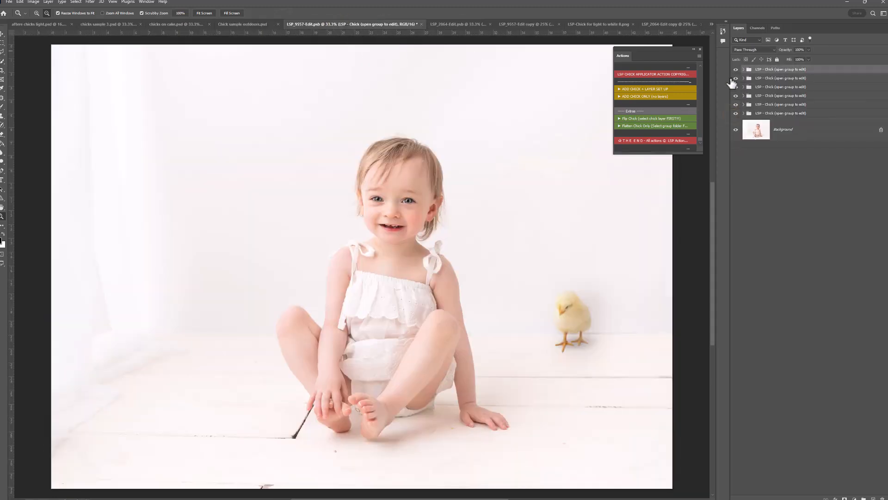
# - Switch to LSP_2064-Edit.psb and make all seven chick groups visible in the dark crate photo
pyautogui.click(462, 24)
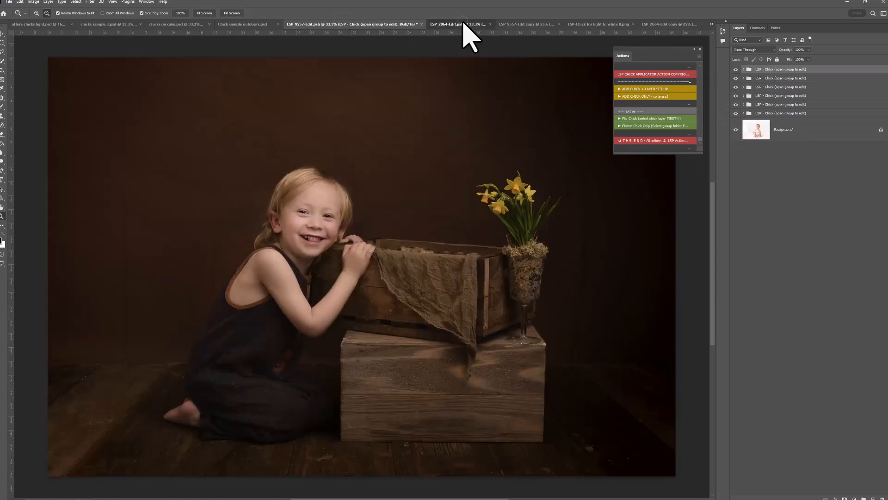
pyautogui.moveTo(735, 122); pyautogui.dragTo(735, 69)
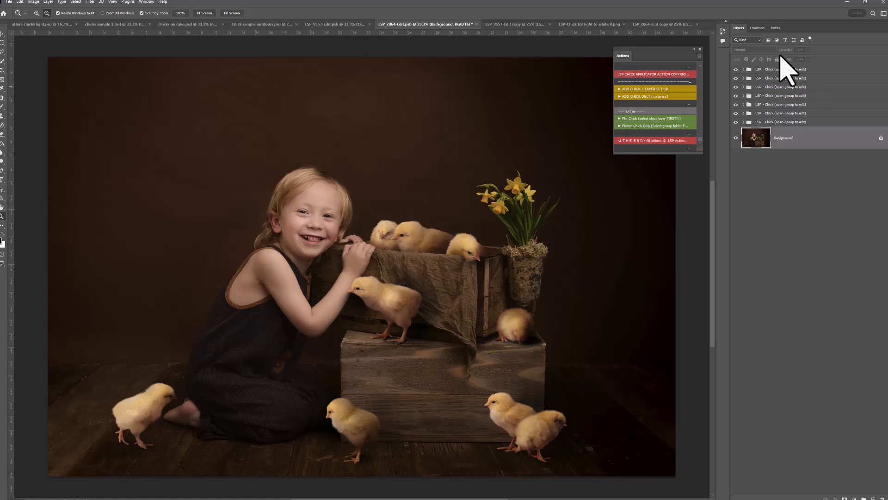
pyautogui.hotkey('ctrl', '0')
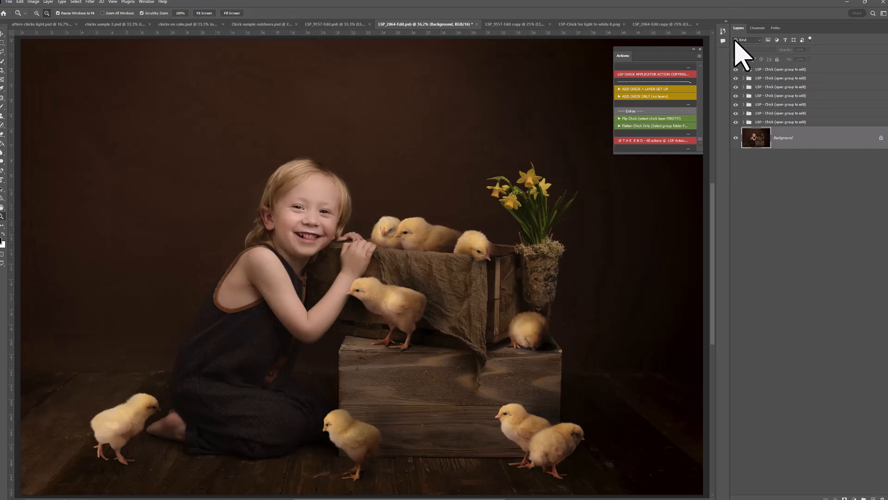